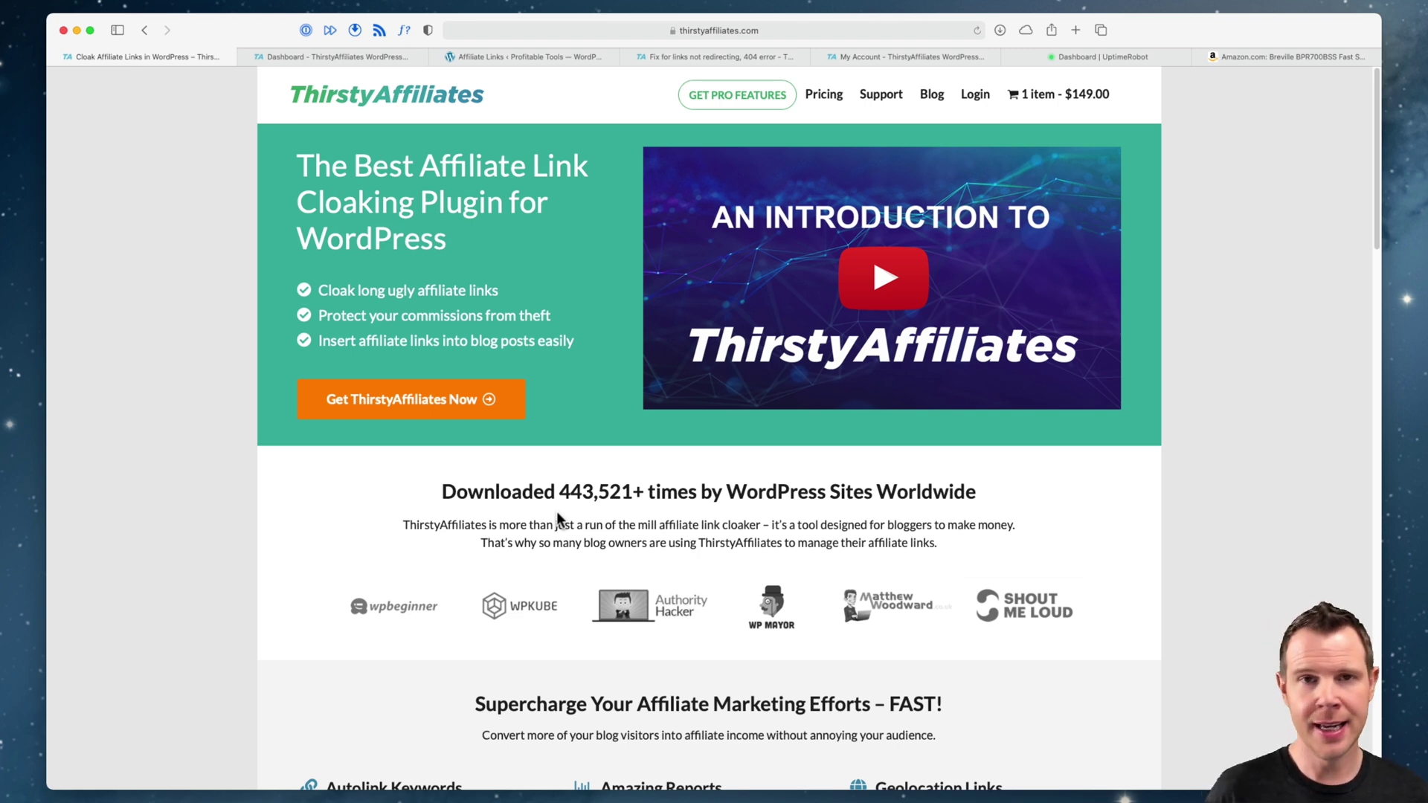
Search Google for "appsumo affiliate" in a new tab and look at AppSumo's affiliate application form
key(super+t)
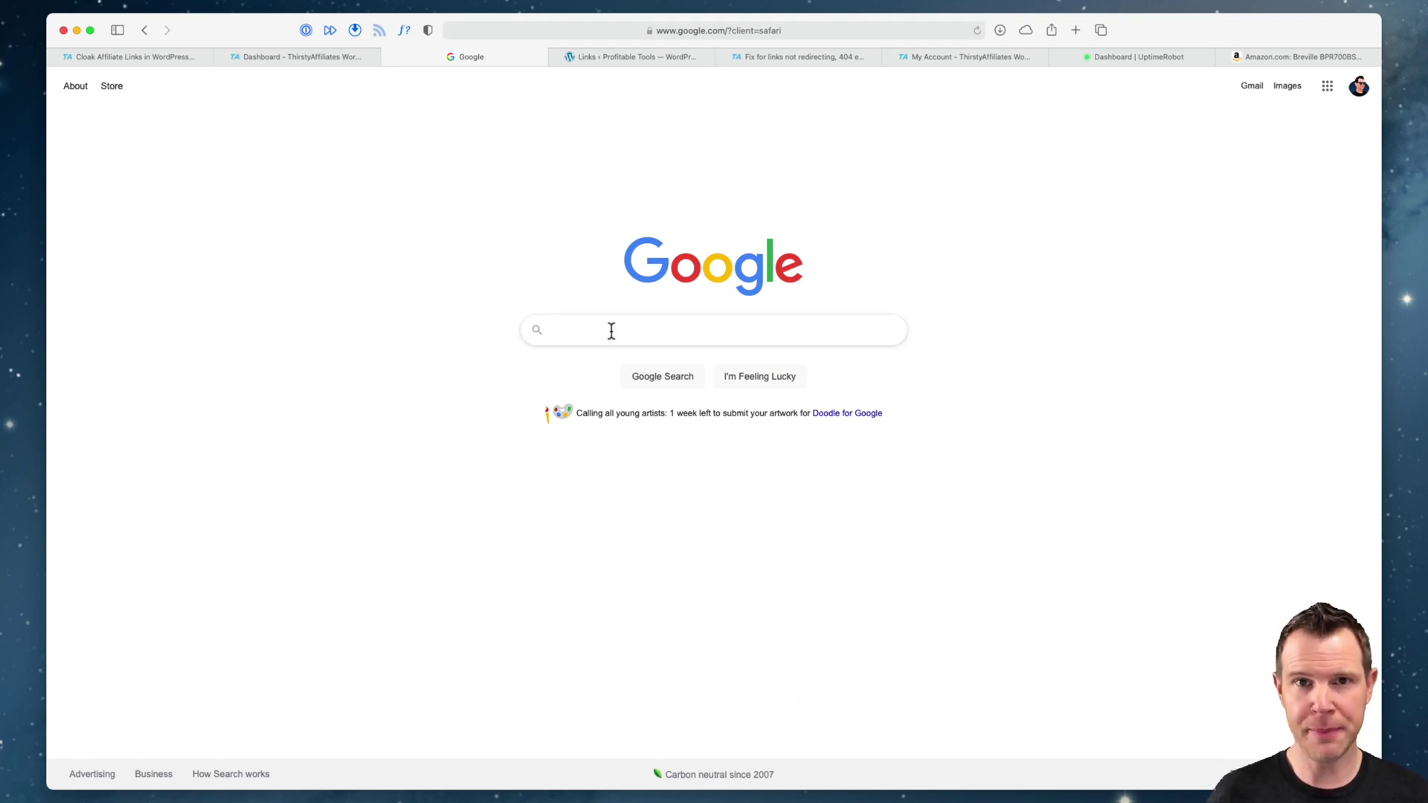
text(ap)
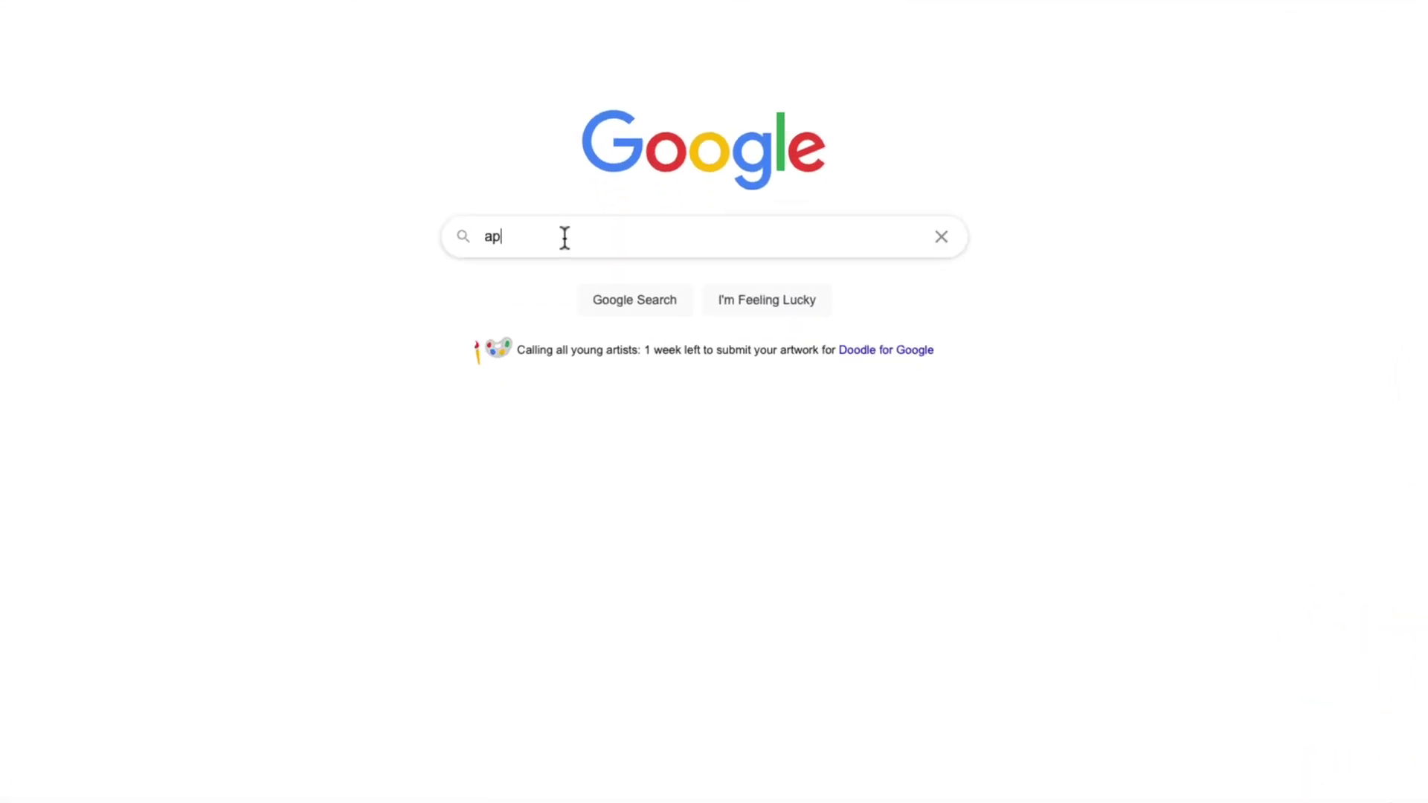
text(psumo affiliate)
key(Return)
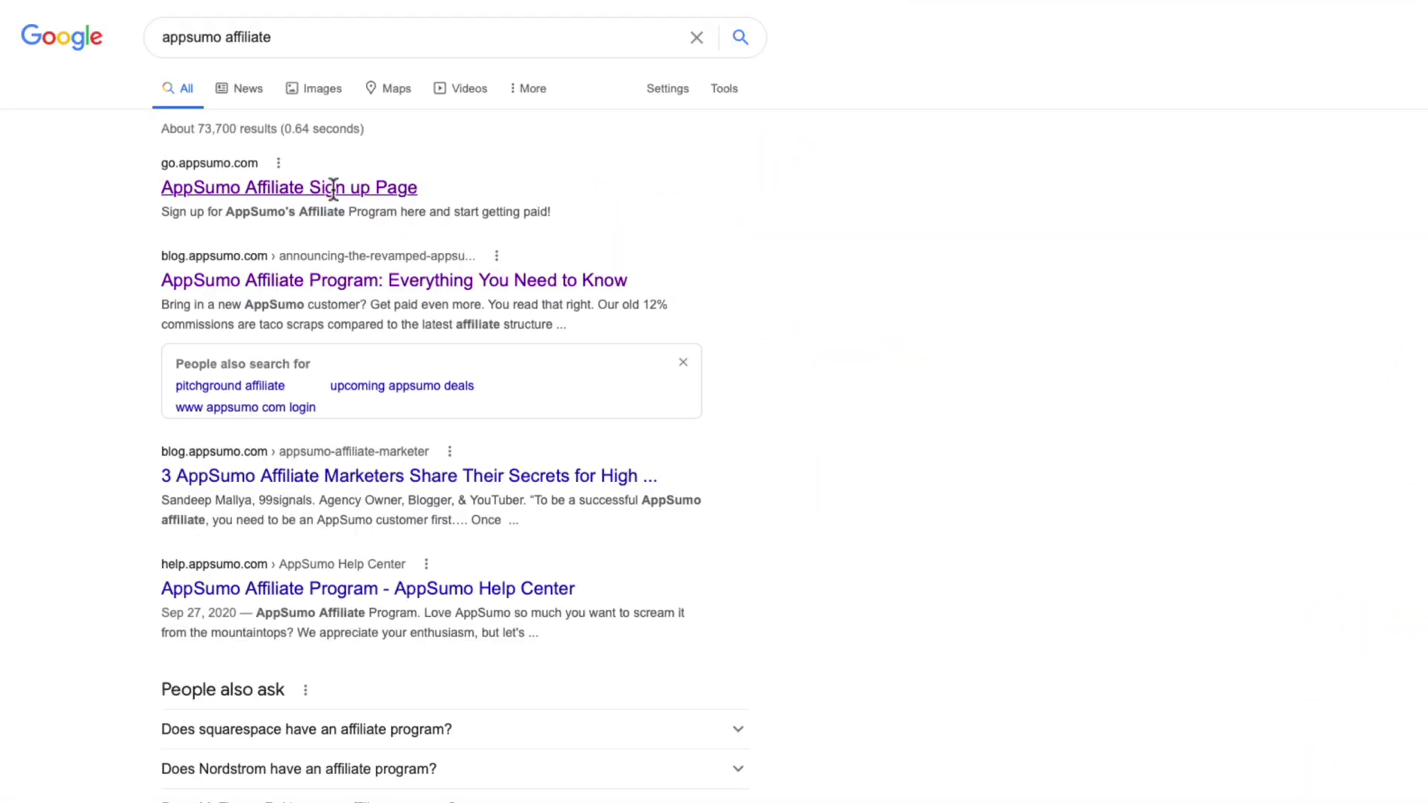
click(331, 194)
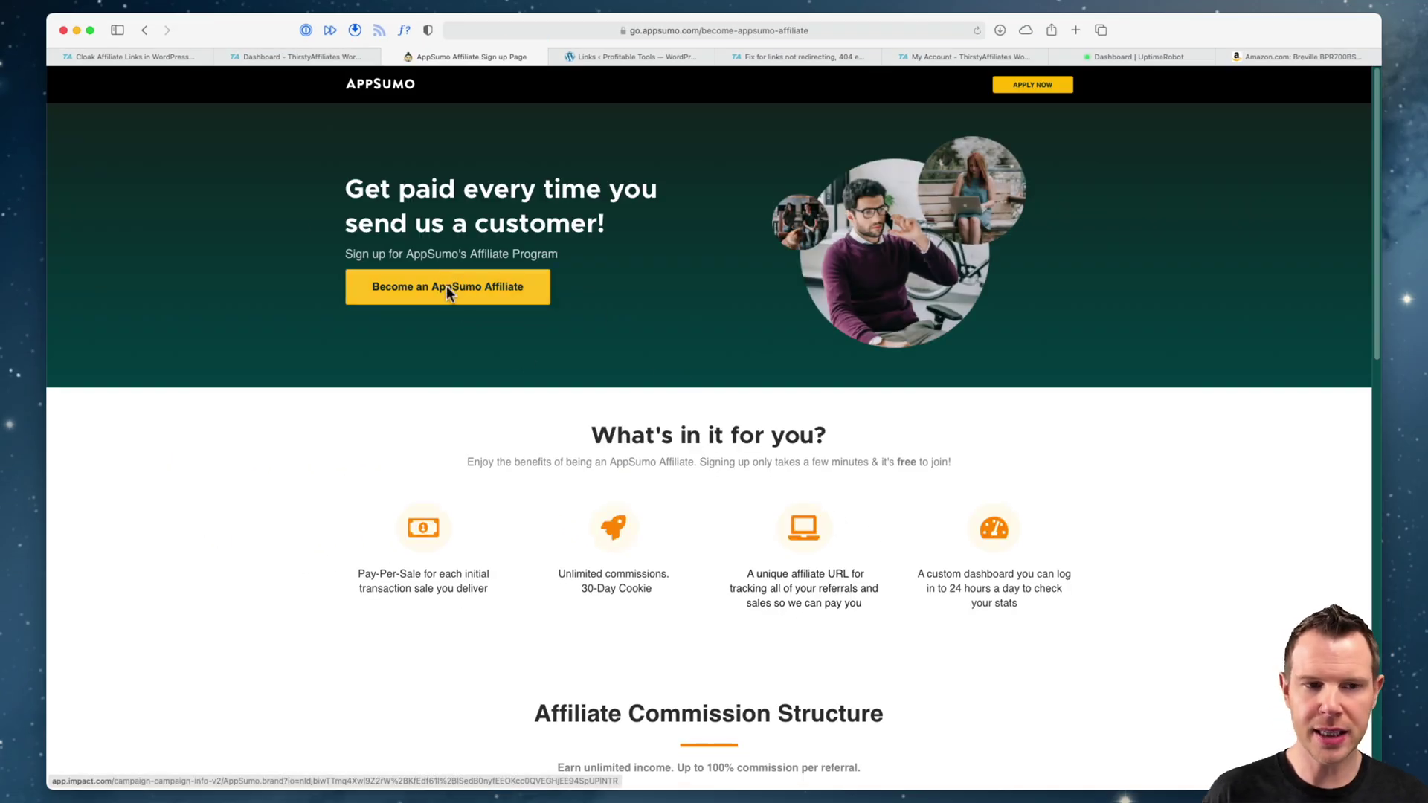
click(447, 286)
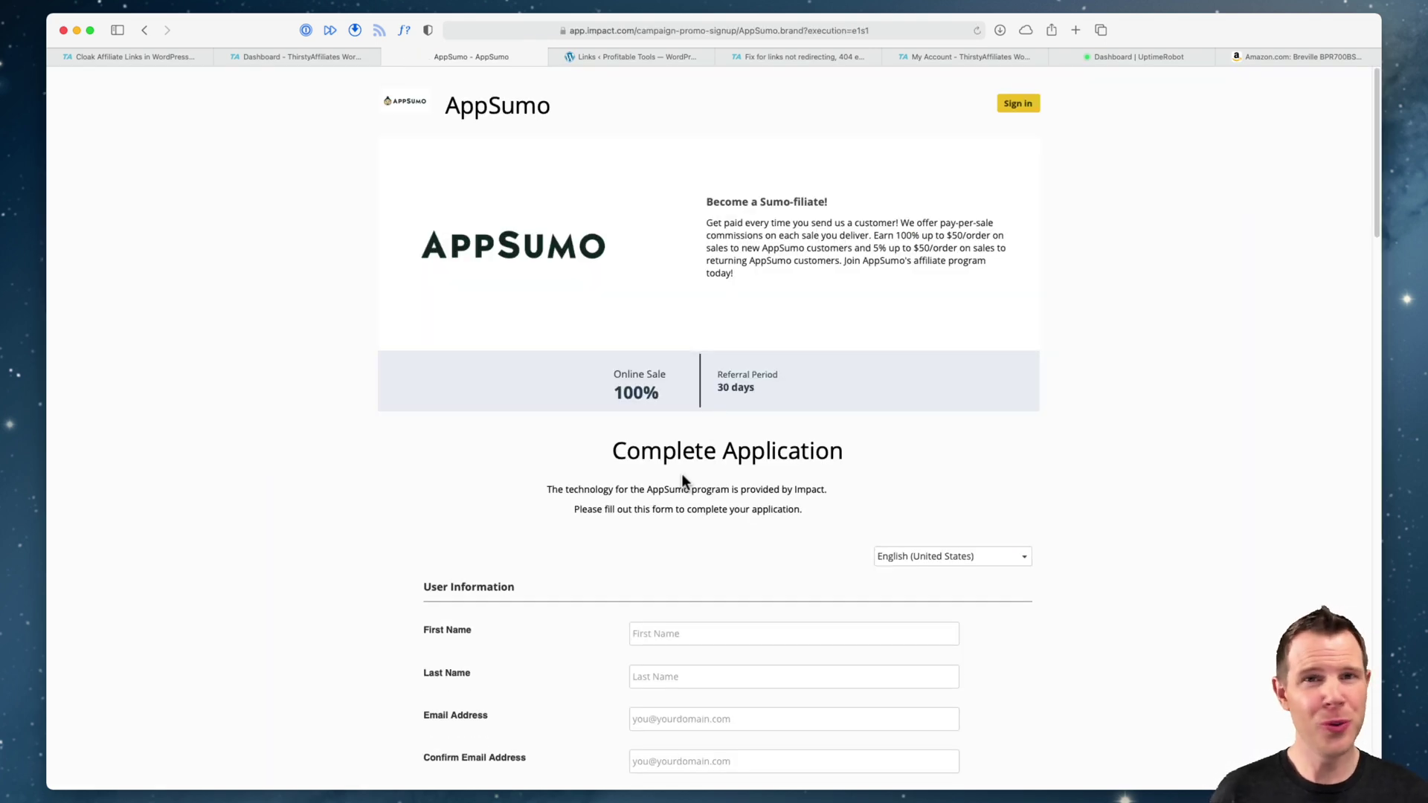
key(super+w)
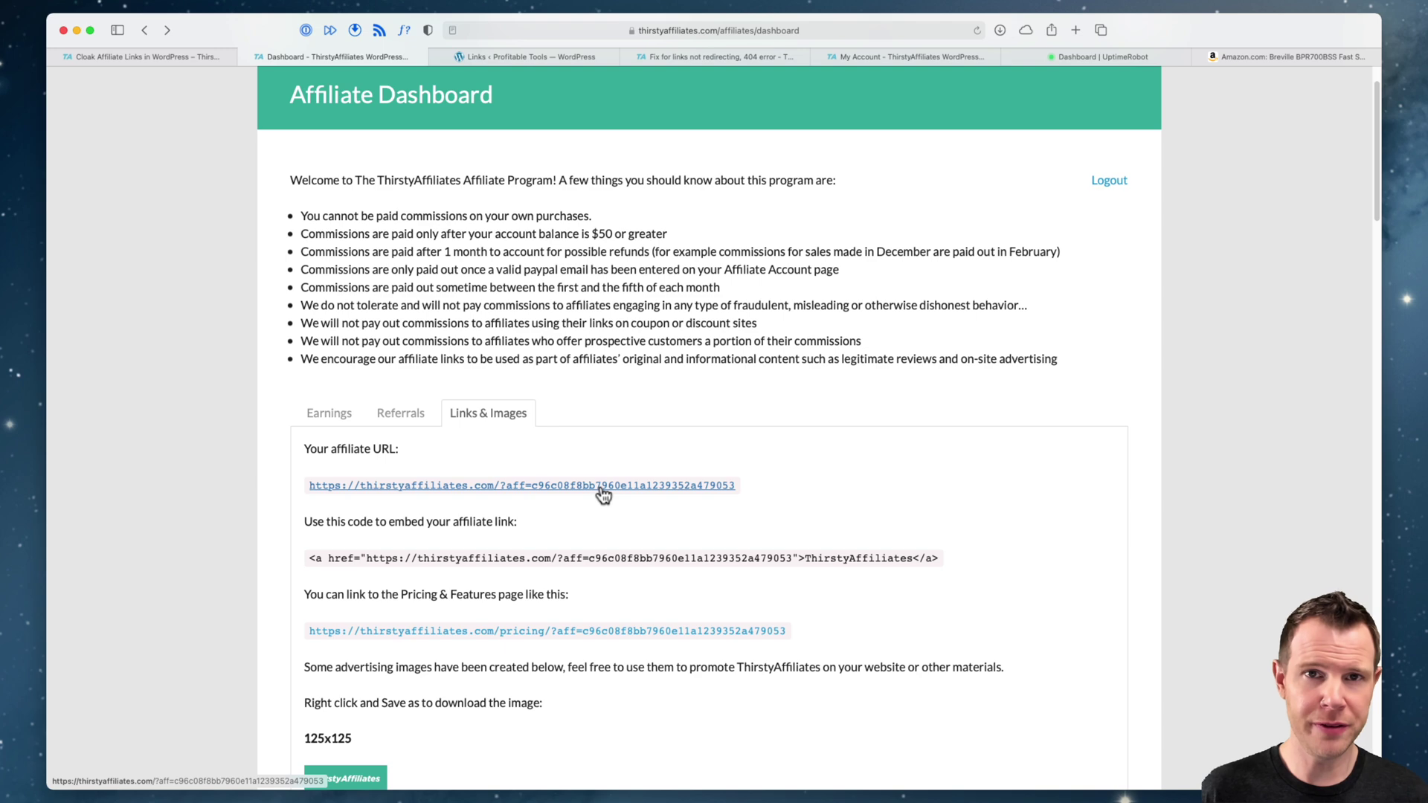
Copy the personal affiliate URL from the ThirstyAffiliates affiliate dashboard
key(ctrl+Tab)
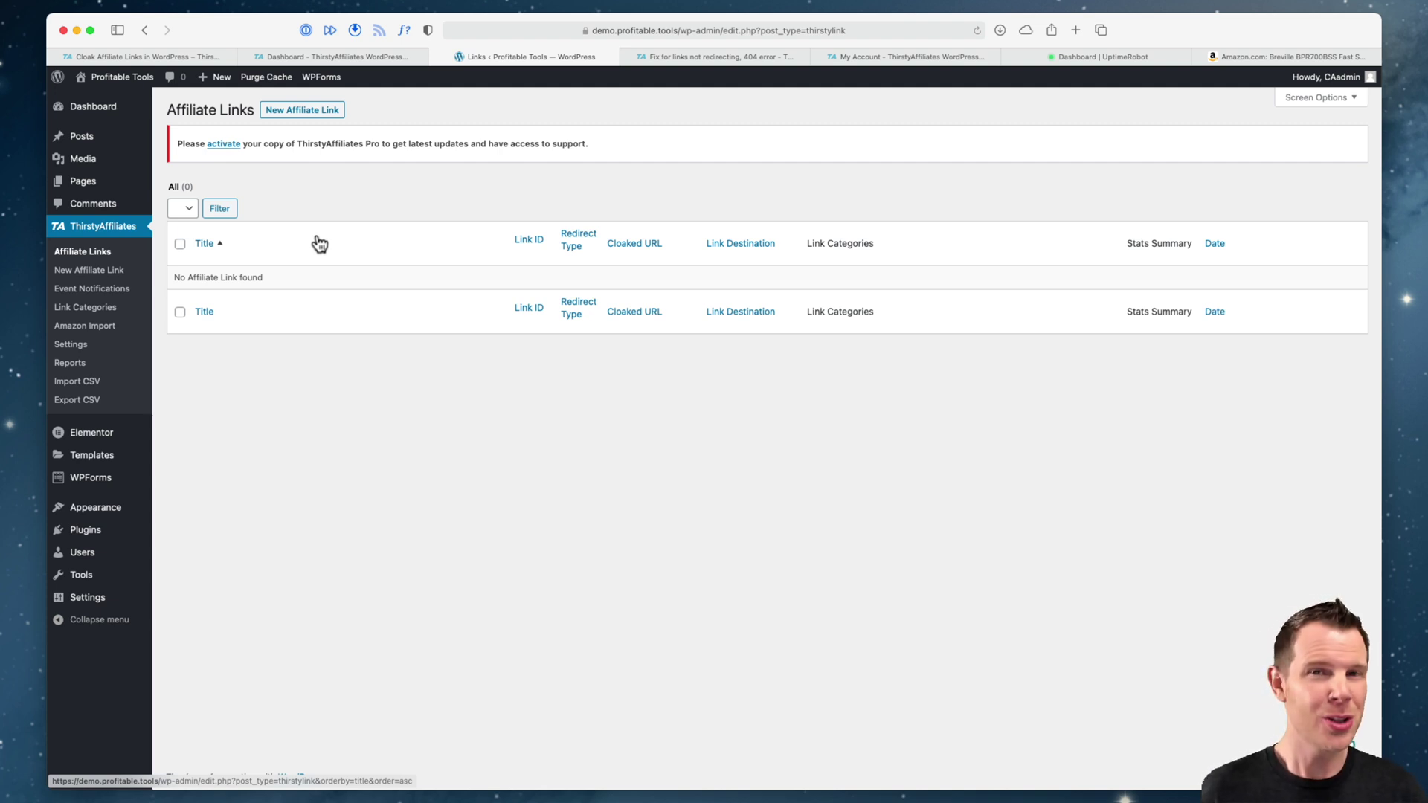
click(291, 56)
drag(778, 500, 280, 472)
key(super+c)
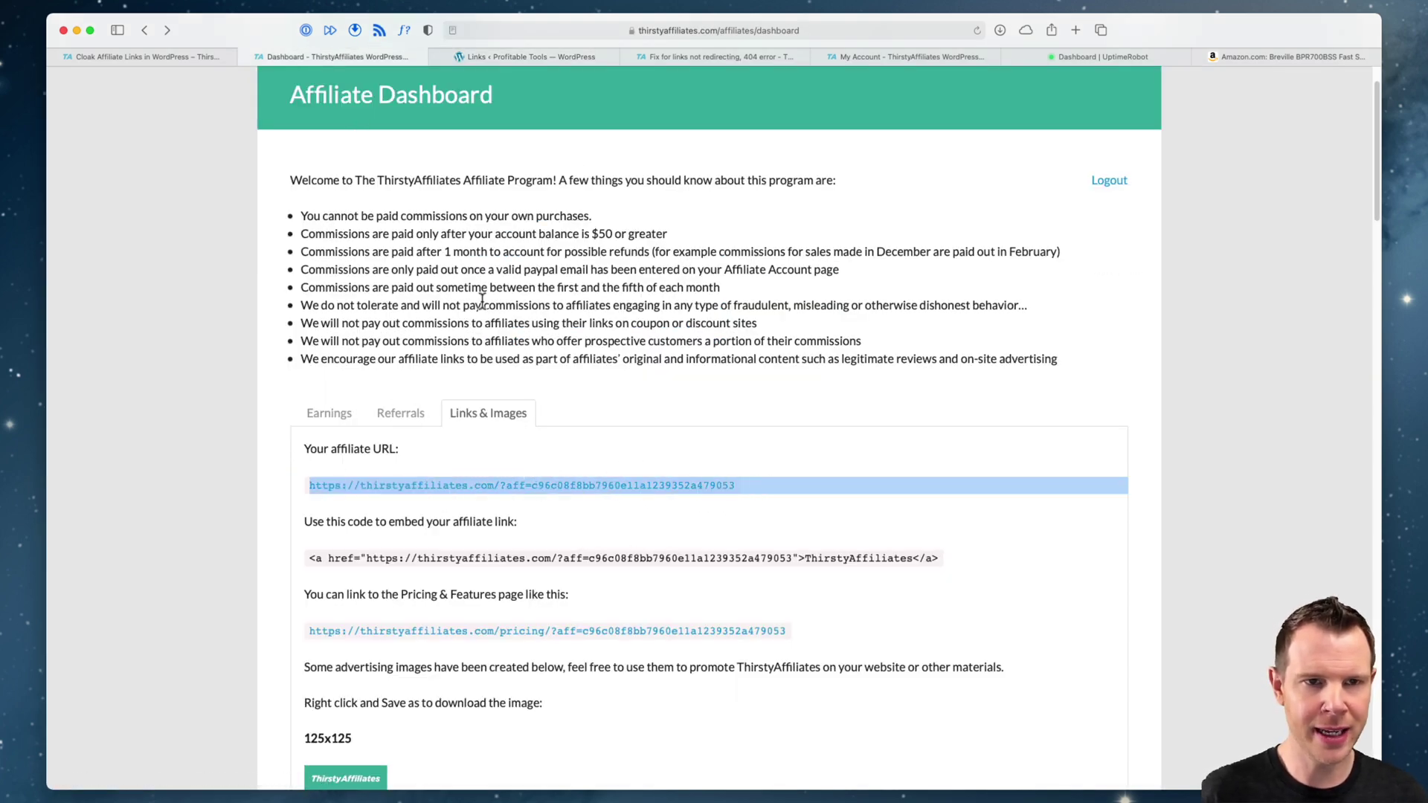
Create a new affiliate link in WordPress titled "Thirsty Affiliates" with the copied affiliate URL as its destination
click(476, 55)
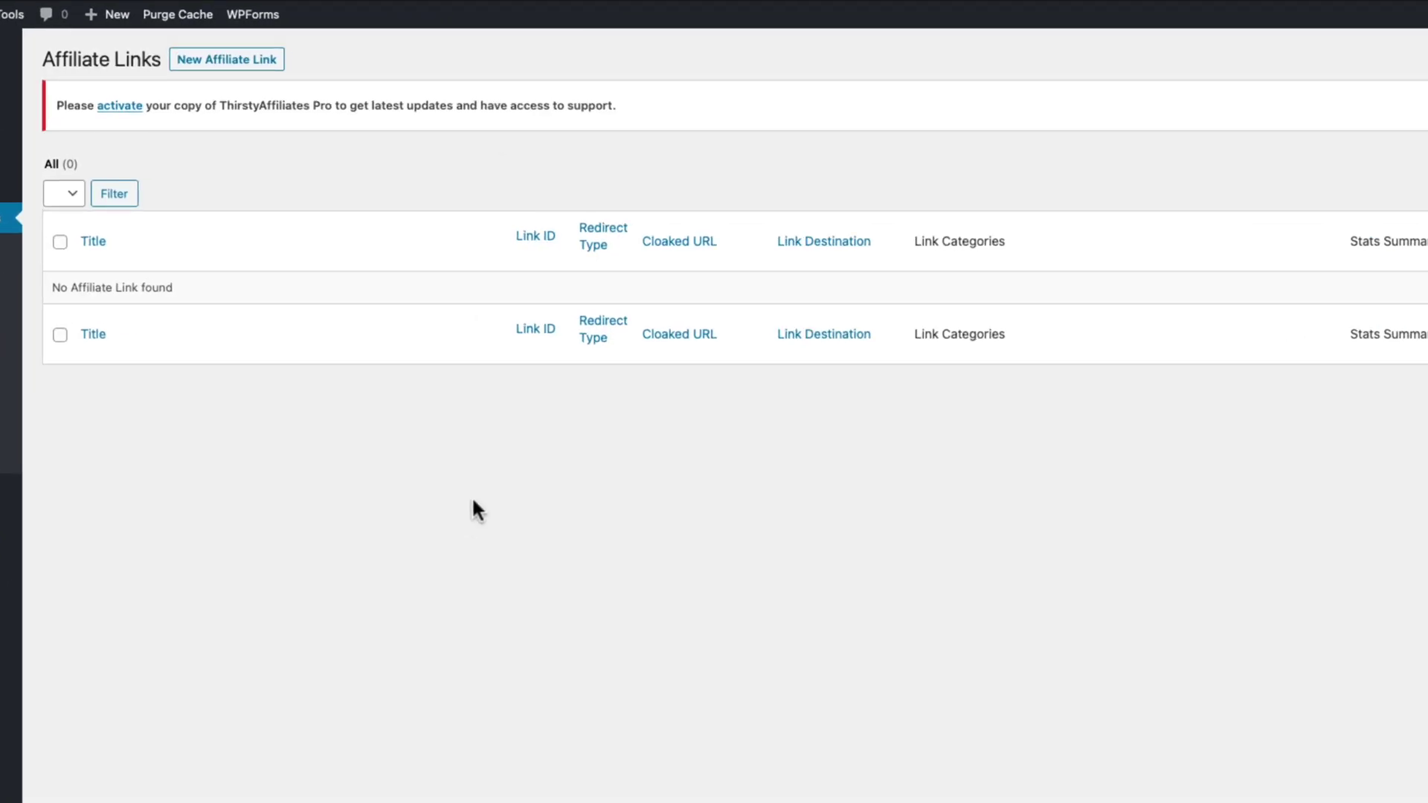
click(208, 64)
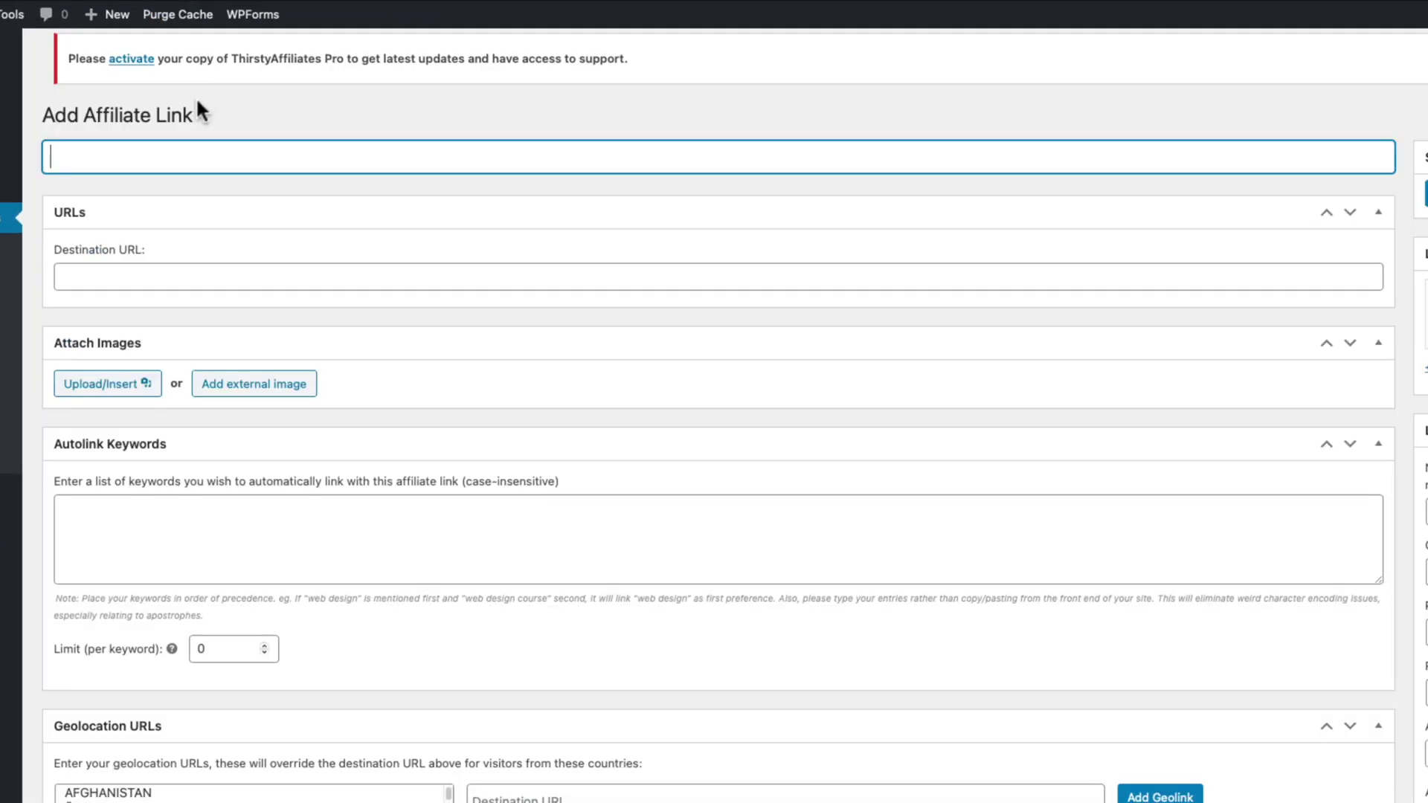
text(Thirsty Affiliates)
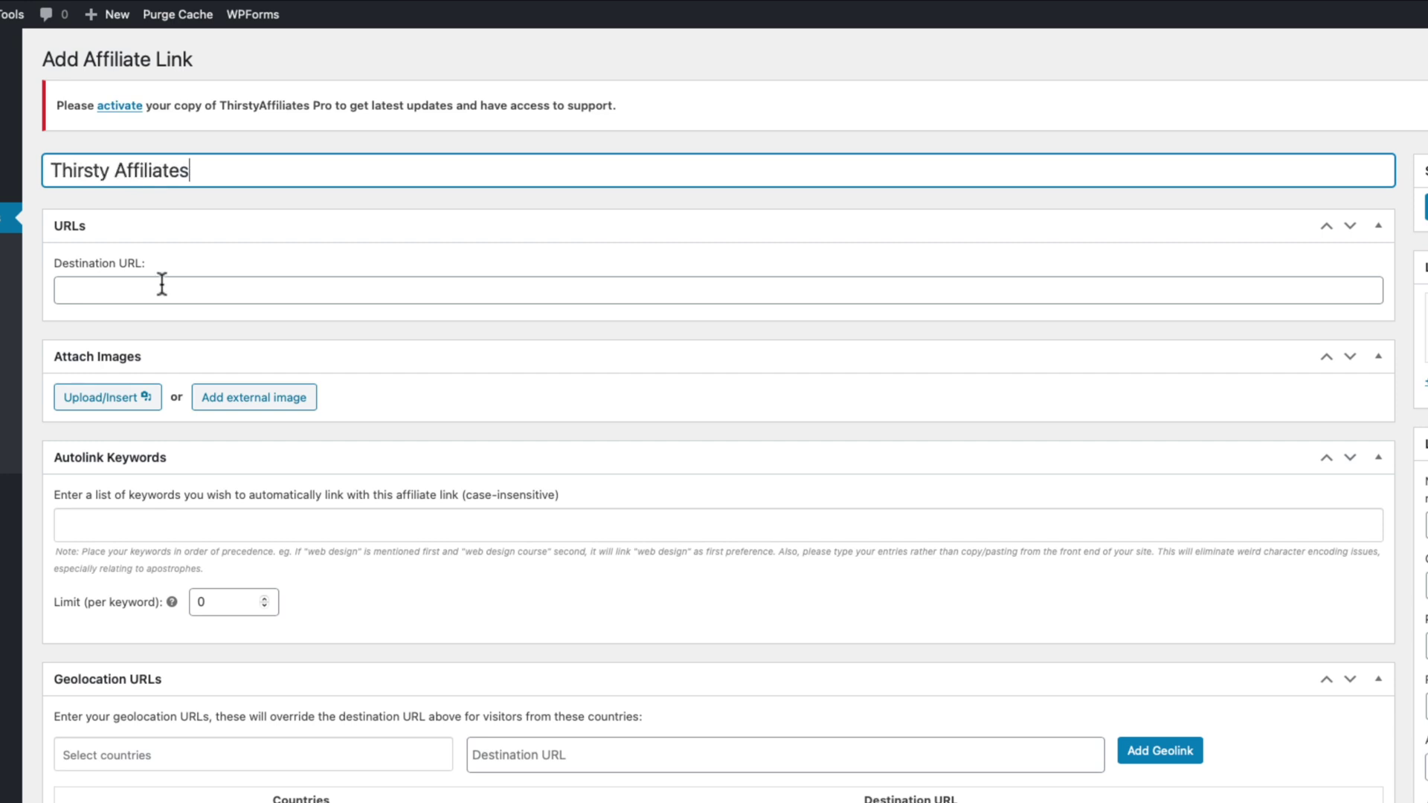
click(95, 289)
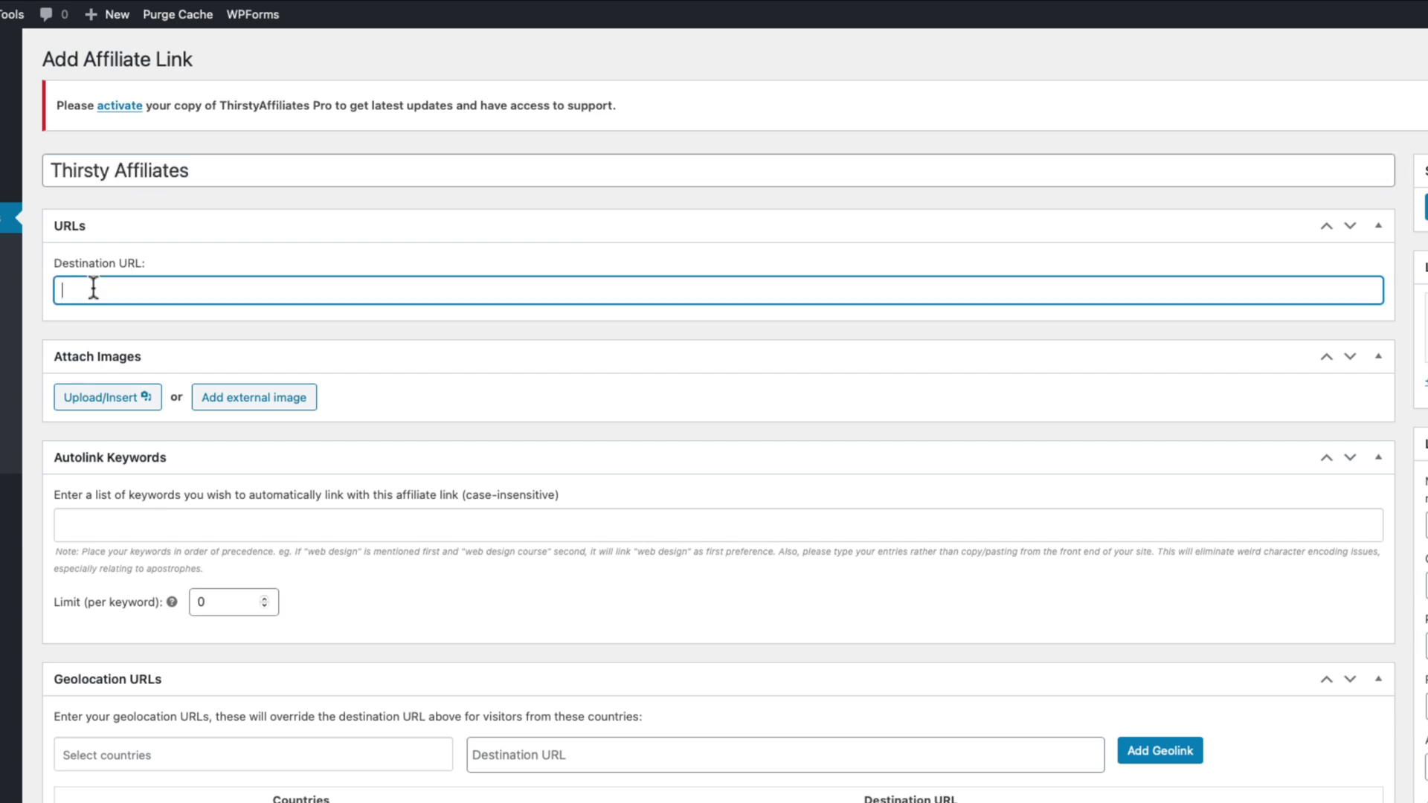
key(super+v)
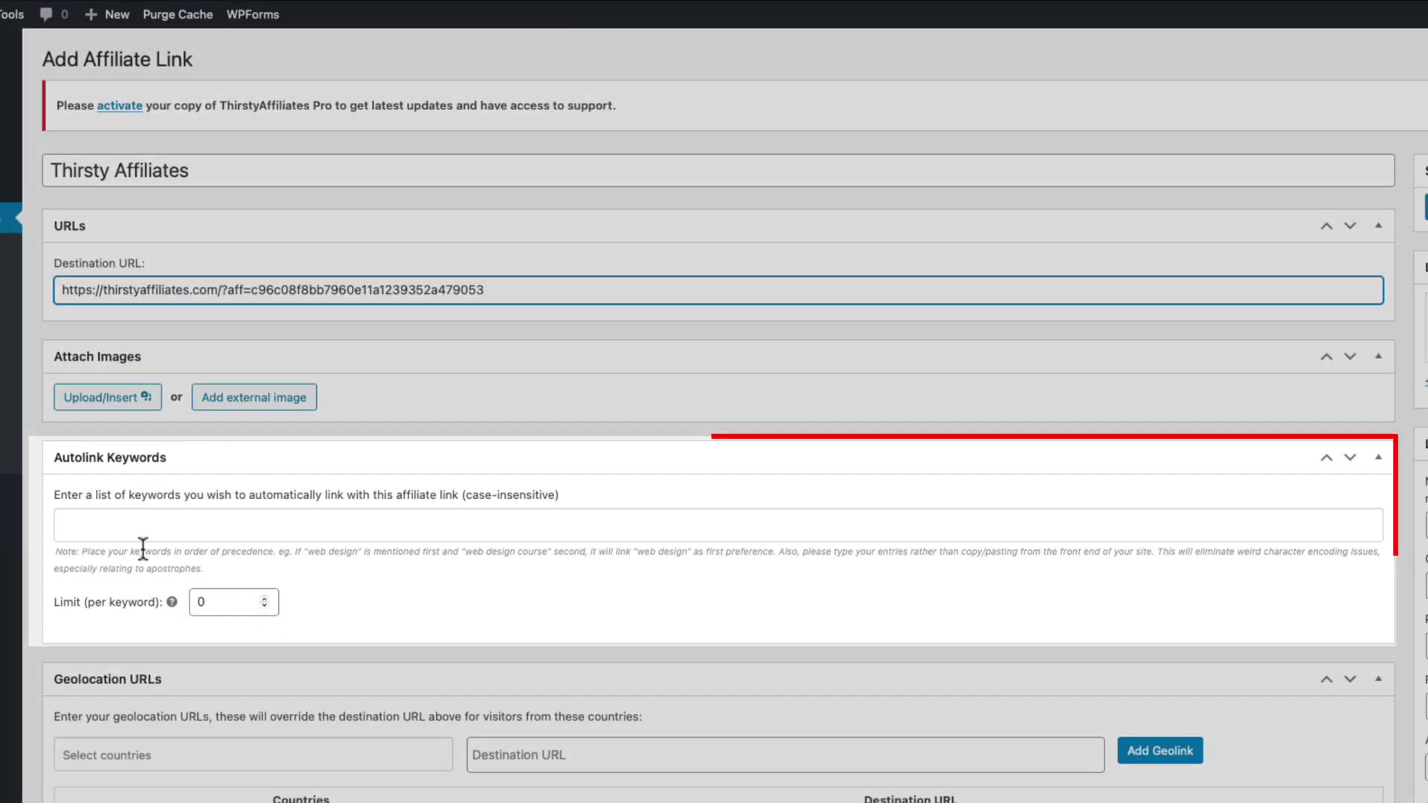
Add the autolink keyword "Thirsty Affiliates" and save the affiliate link
click(132, 529)
text(Thirsty Affiliat)
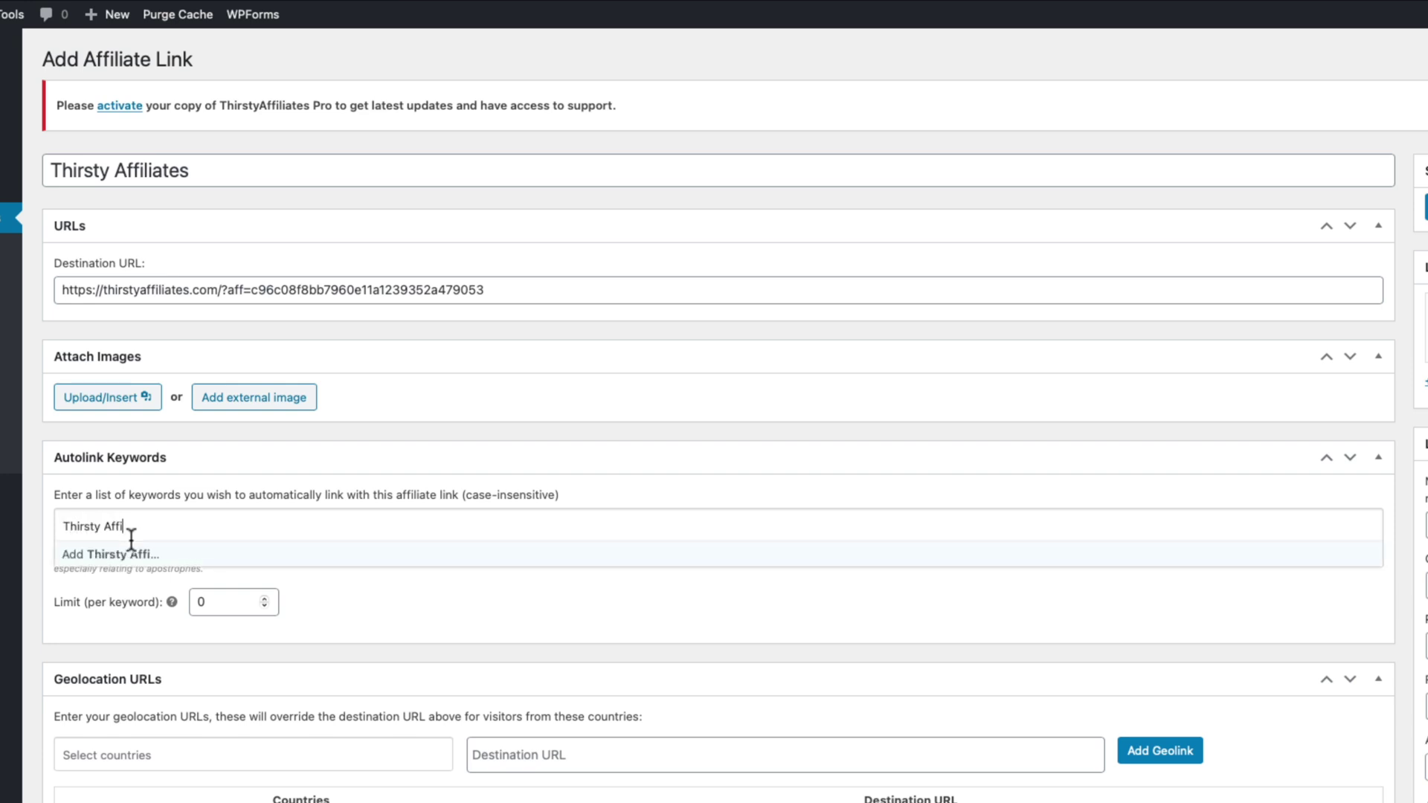
text(es)
key(Return)
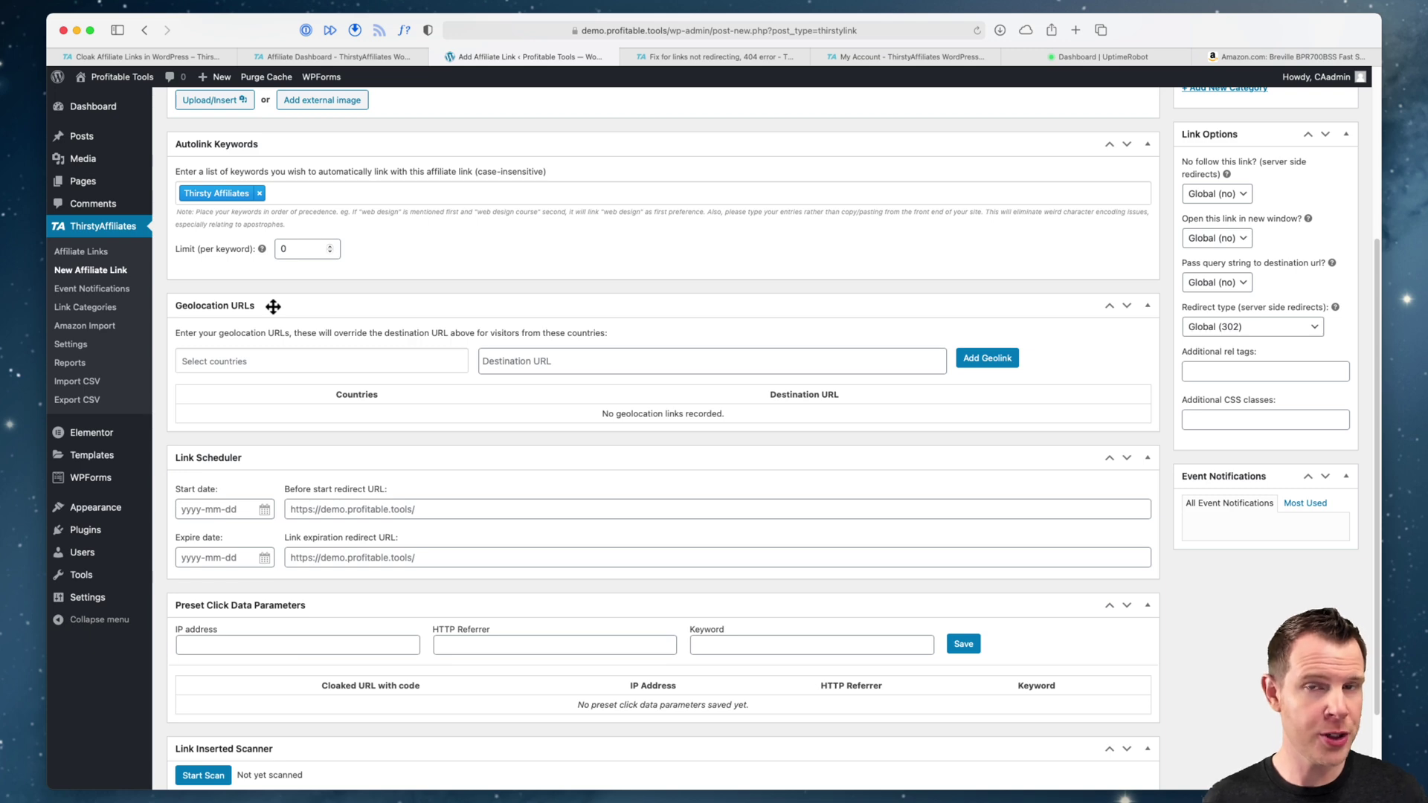
scroll(376, 424, down, 1)
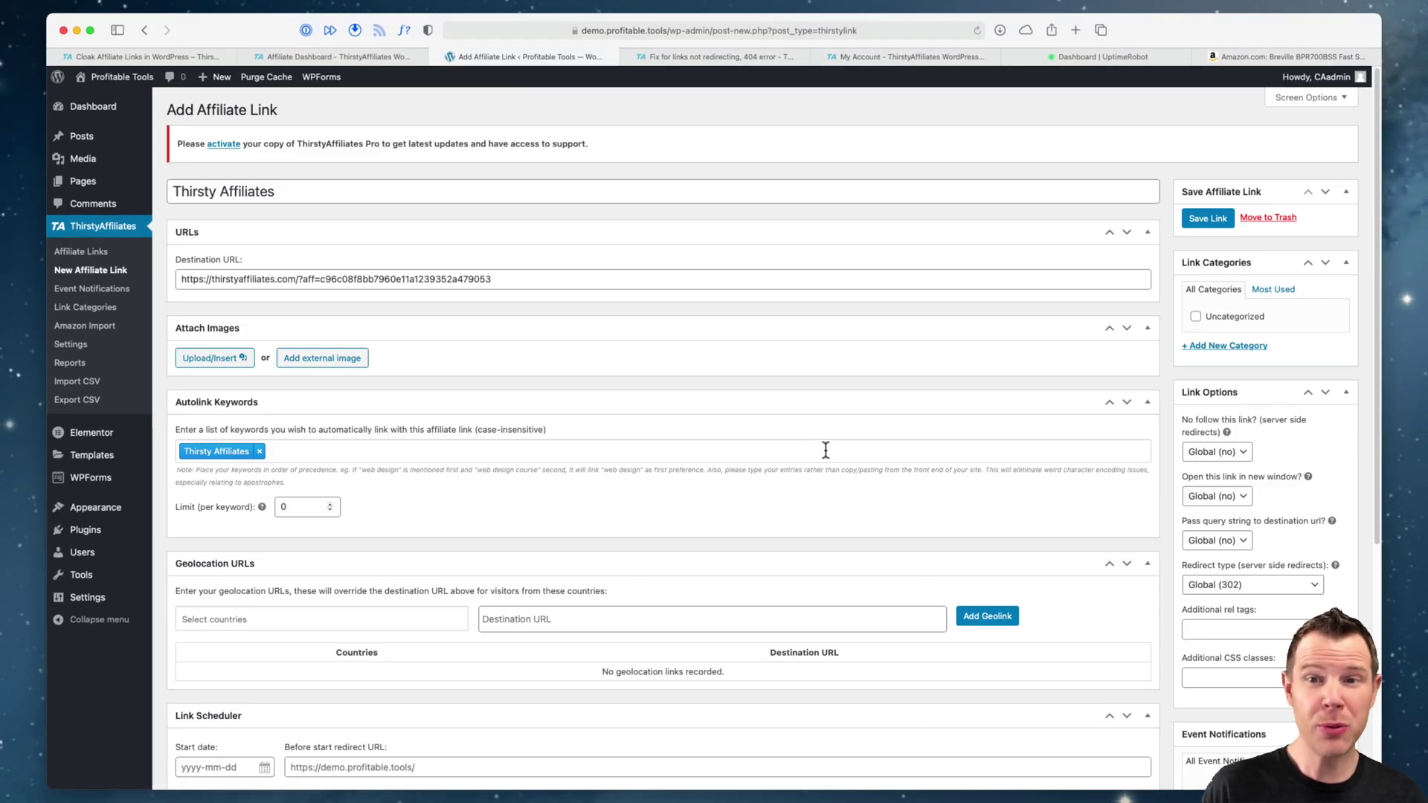
click(1217, 219)
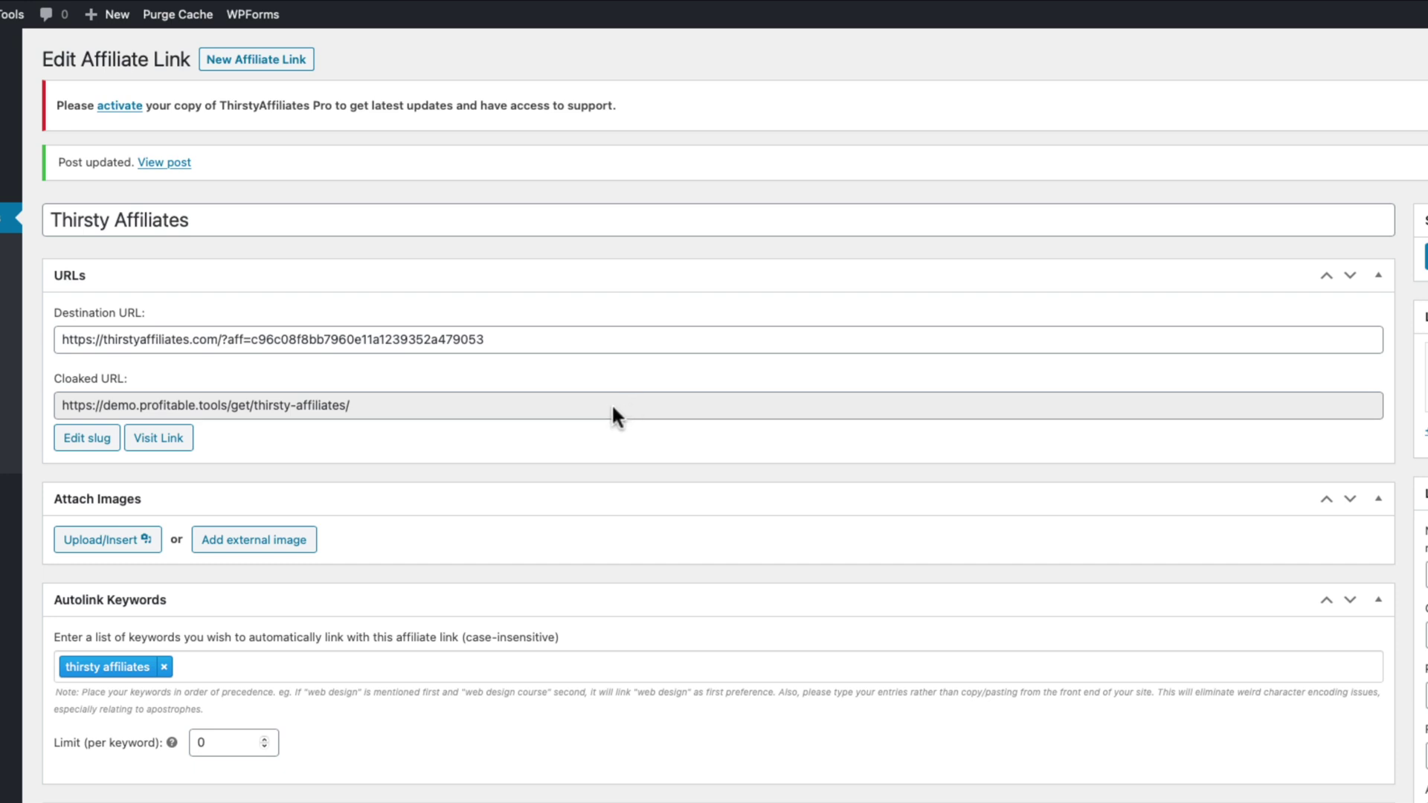
Change the cloaked URL's slug to "thirstyaffiliates" and save it
click(75, 442)
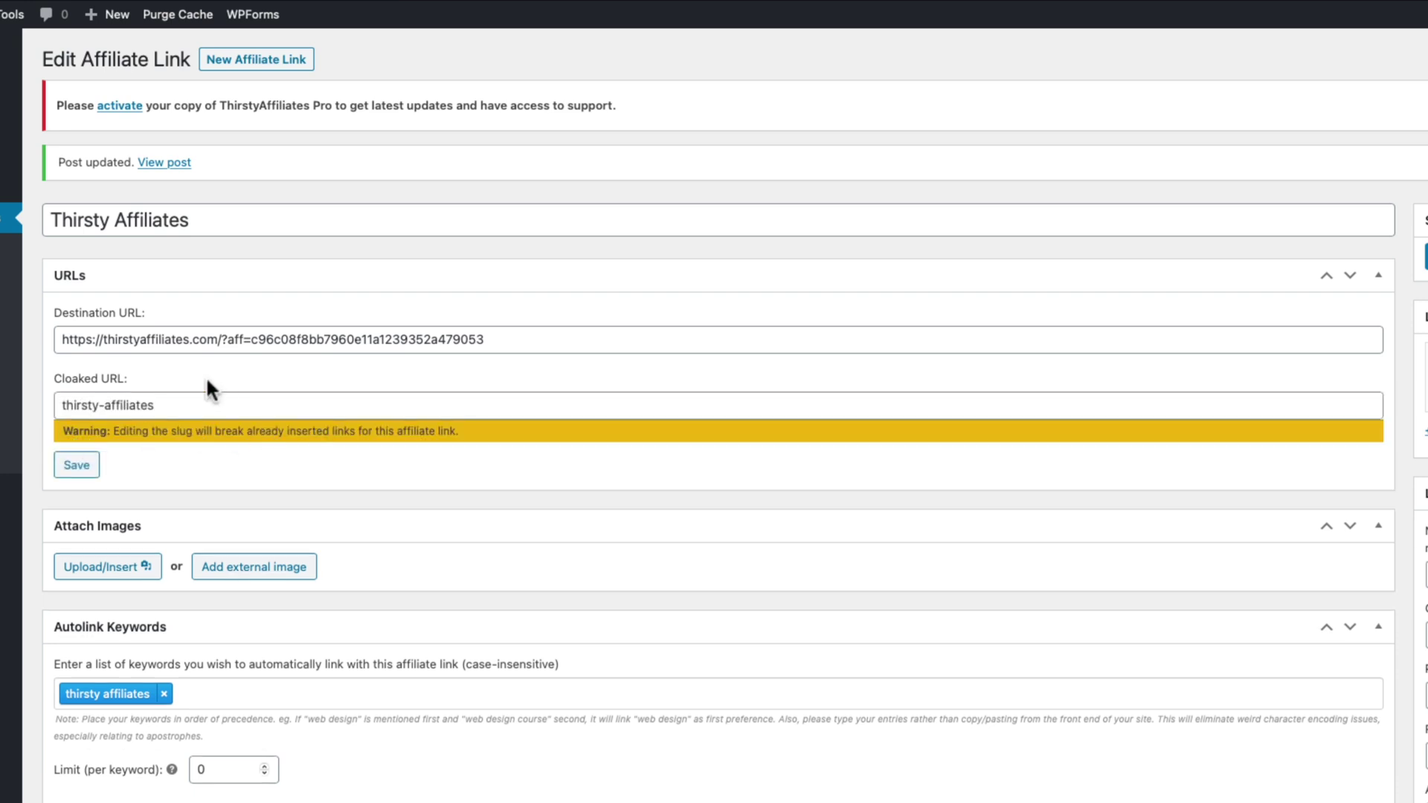
click(93, 405)
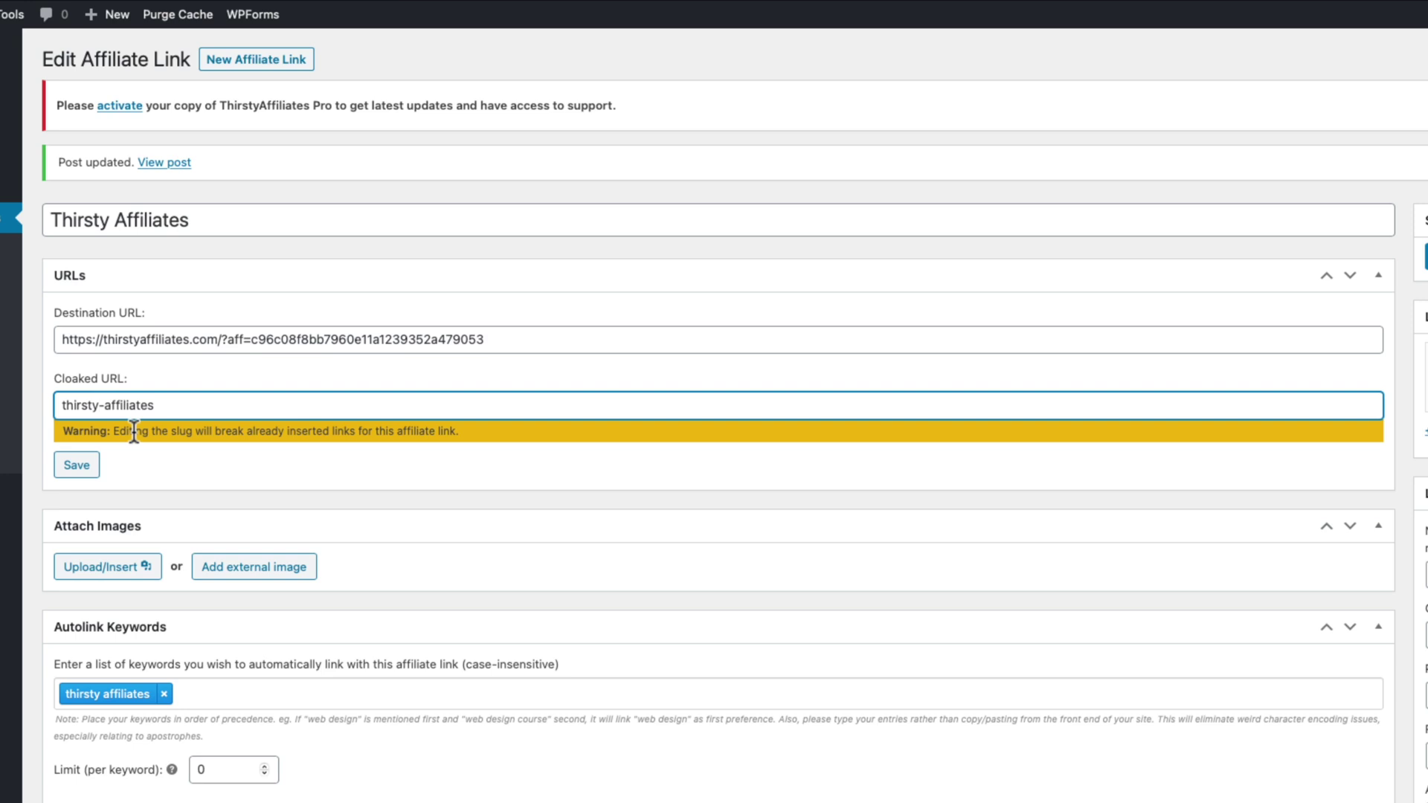
key(Delete)
click(72, 465)
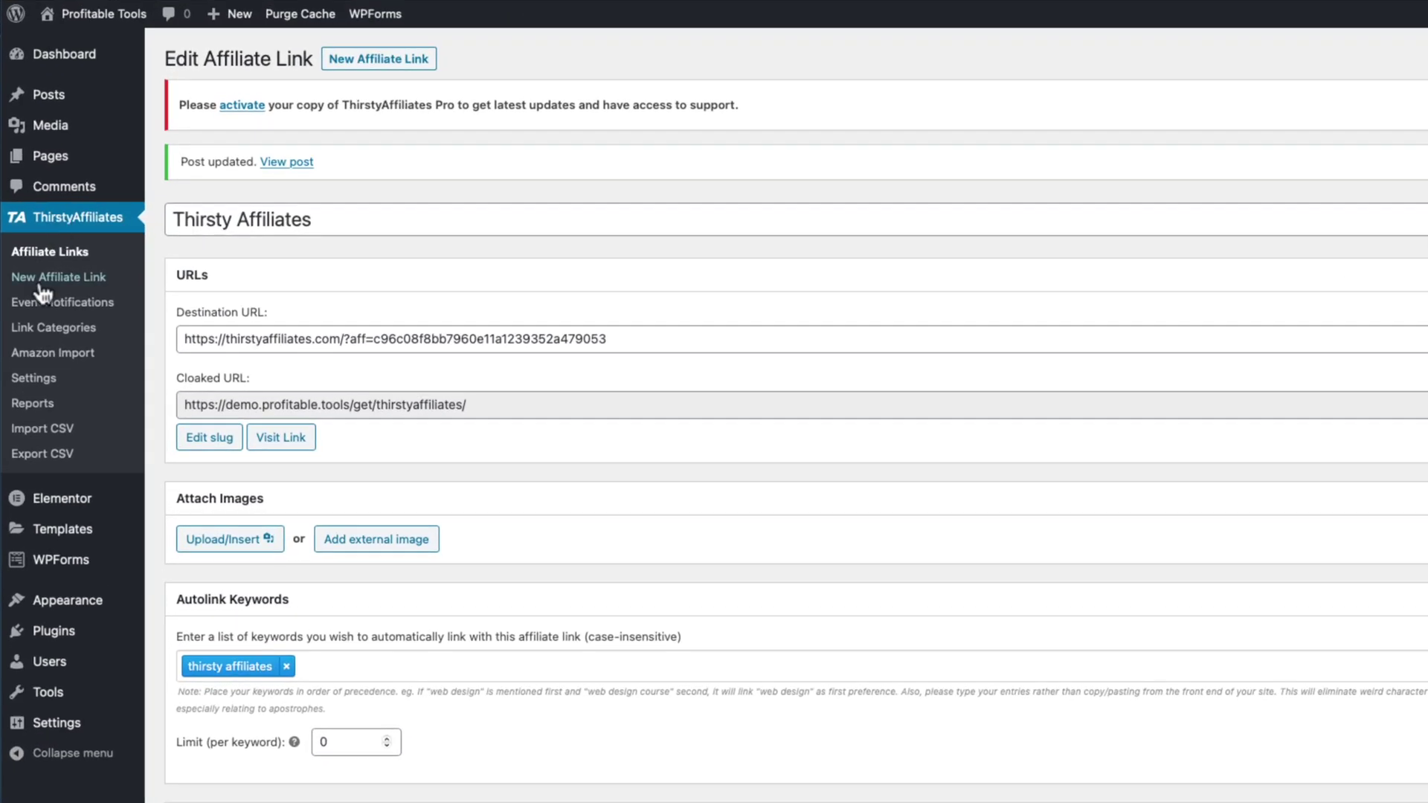
In the plugin's Link Appearance settings, look through the link prefix options and set the prefix to "get"
click(25, 379)
click(234, 204)
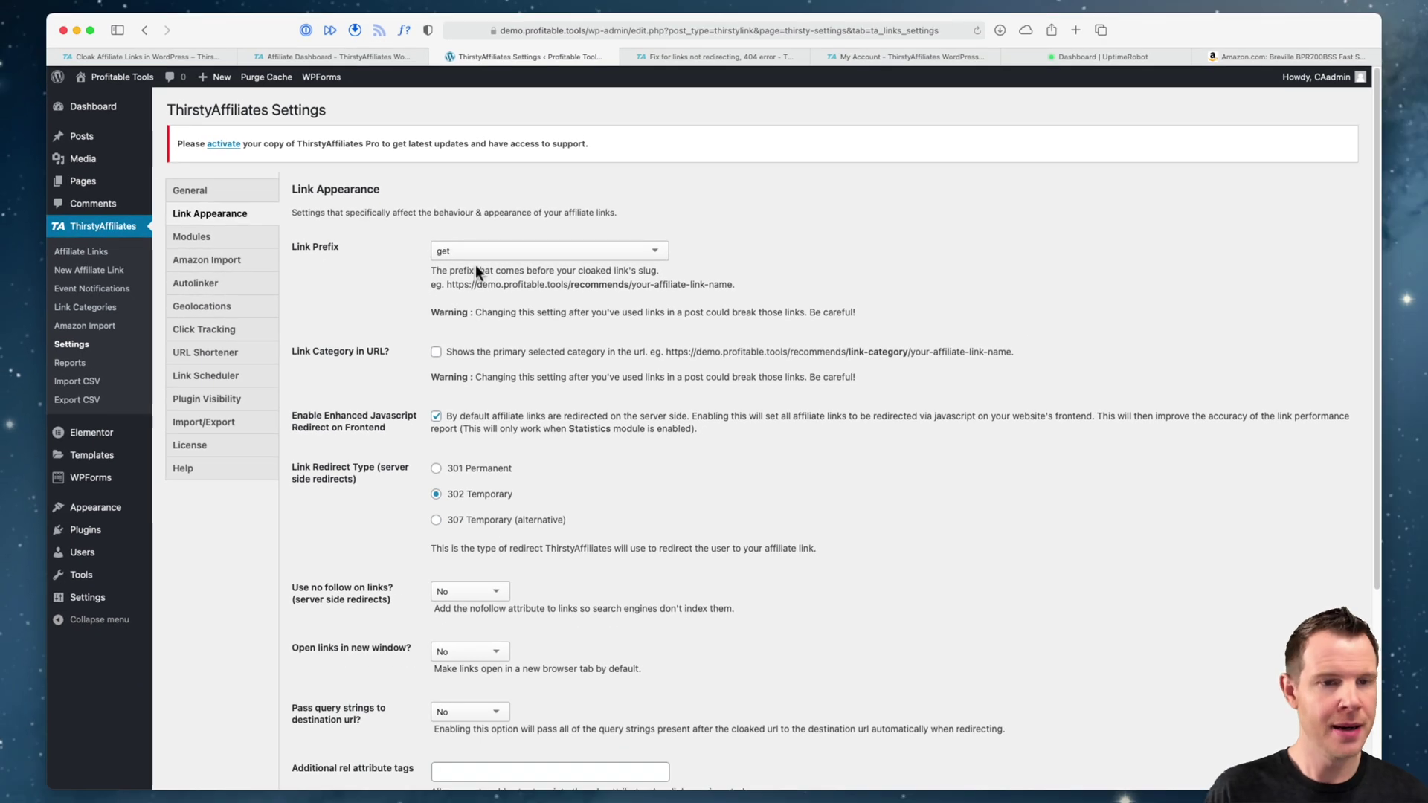
click(603, 251)
drag(665, 317, 679, 230)
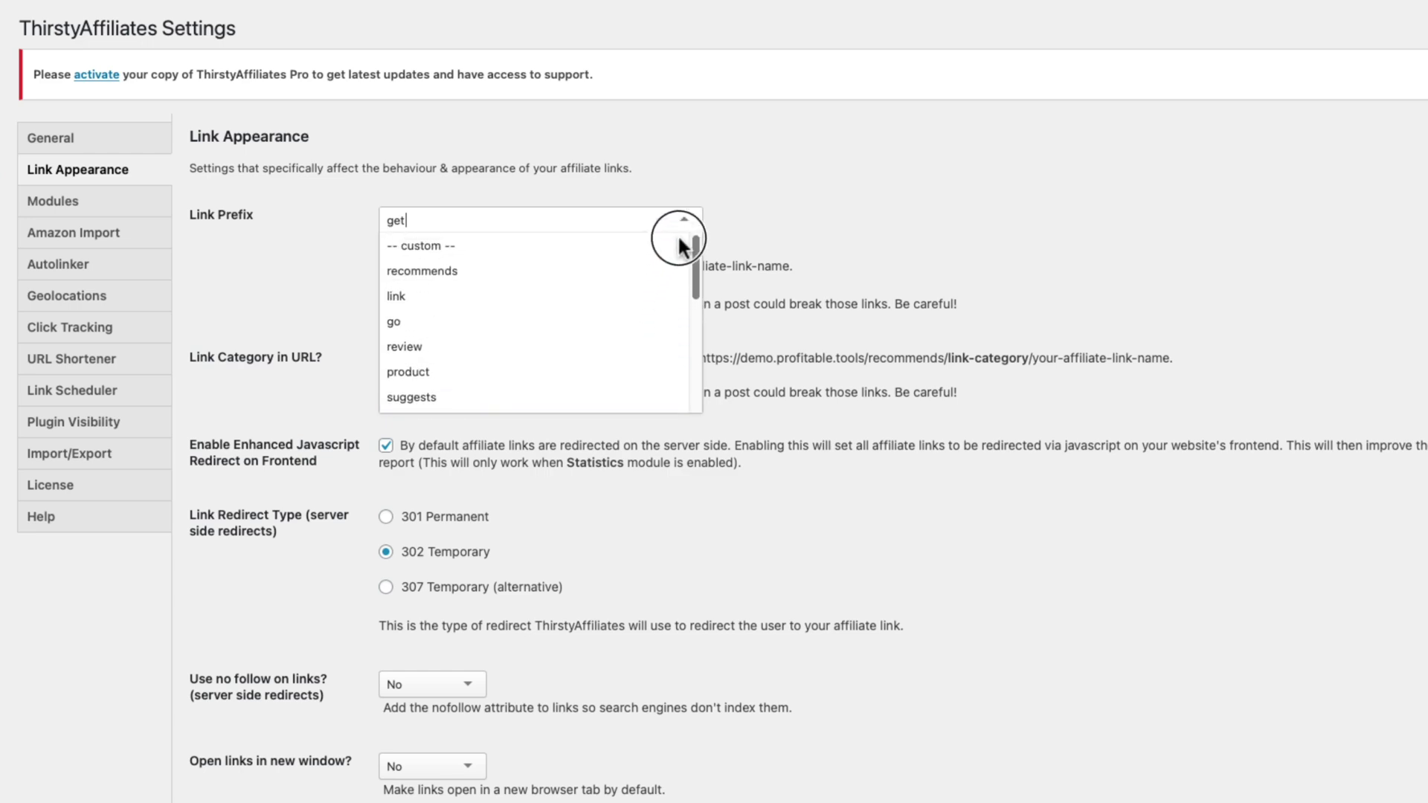
click(535, 245)
click(535, 230)
scroll(505, 211, down, 2)
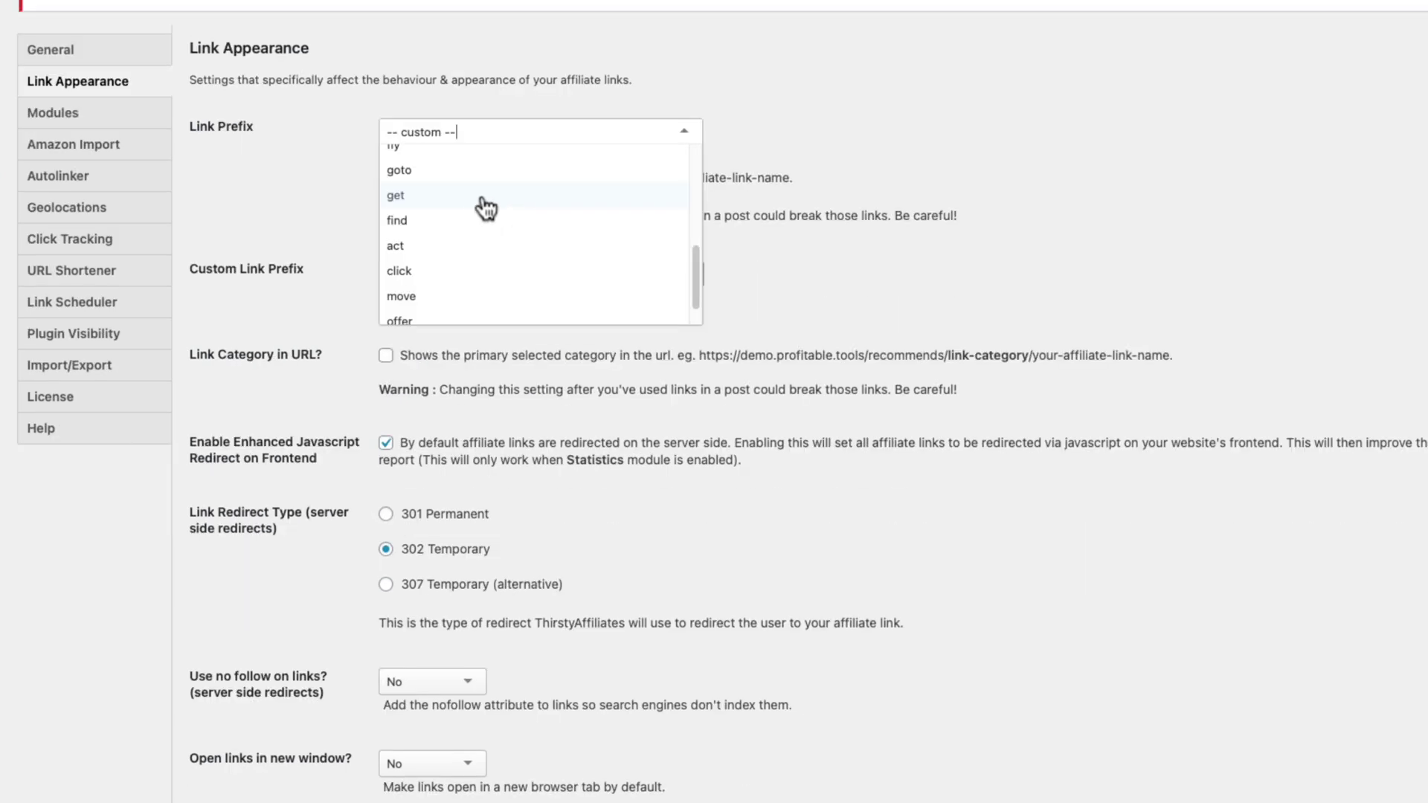
click(482, 195)
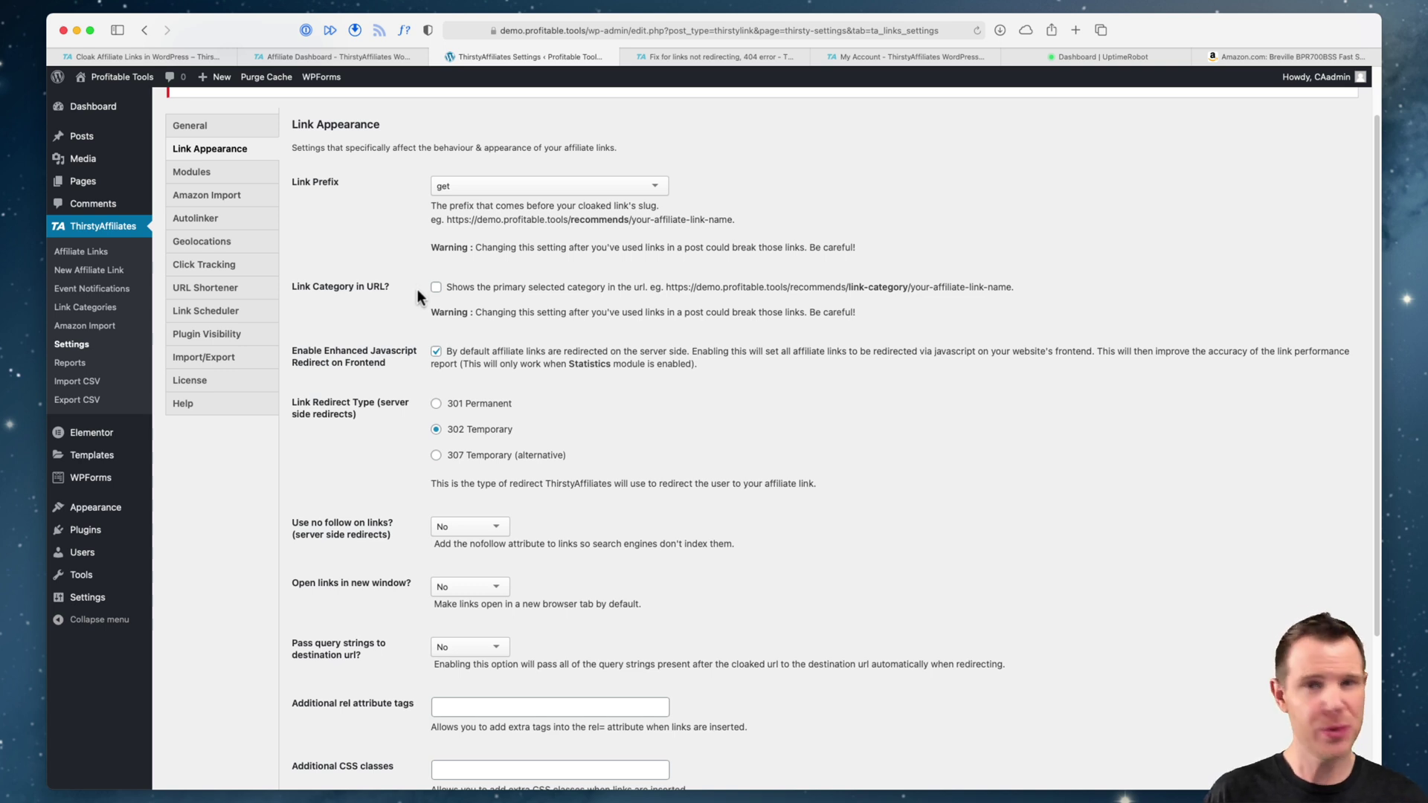
Set affiliate links to open in a new window by default and save the settings
click(436, 351)
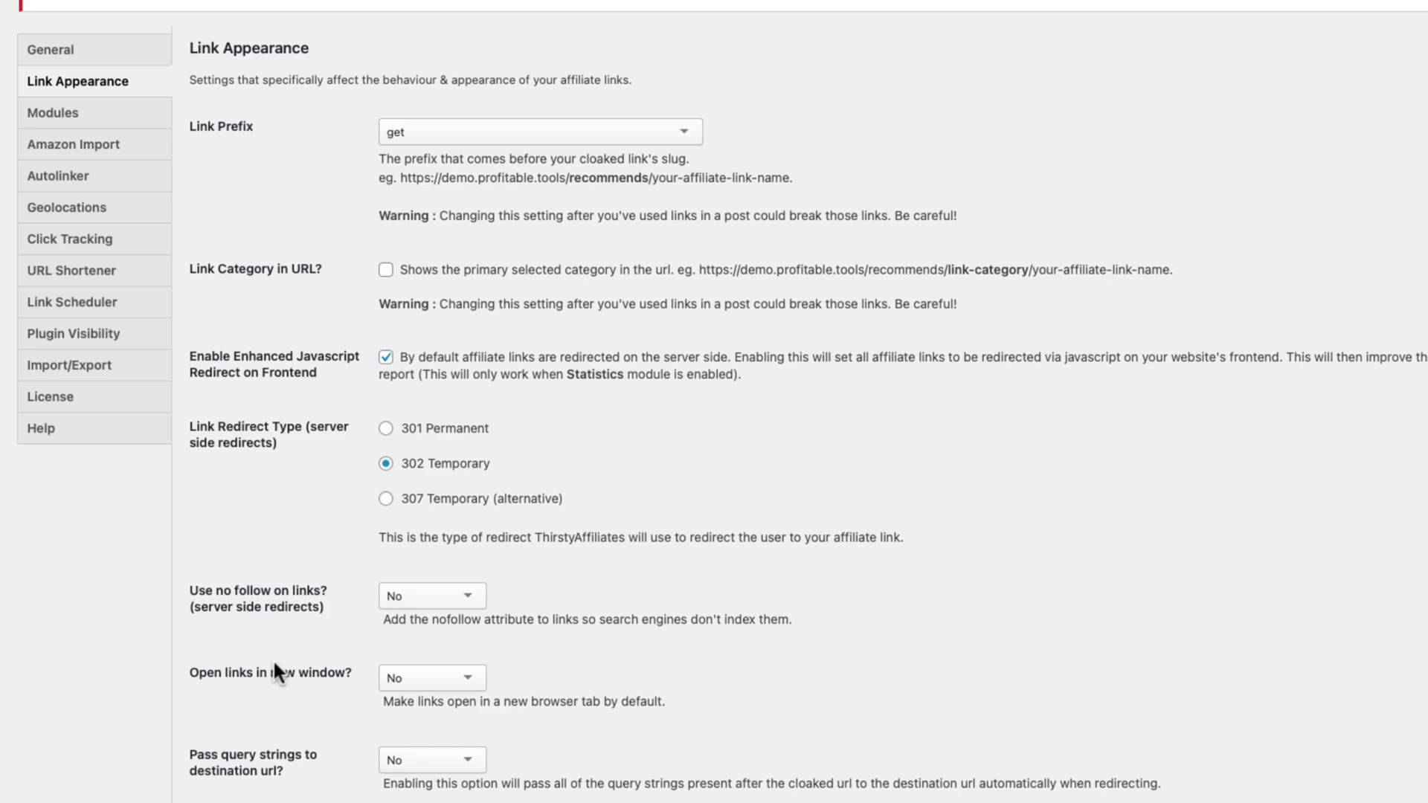
click(435, 679)
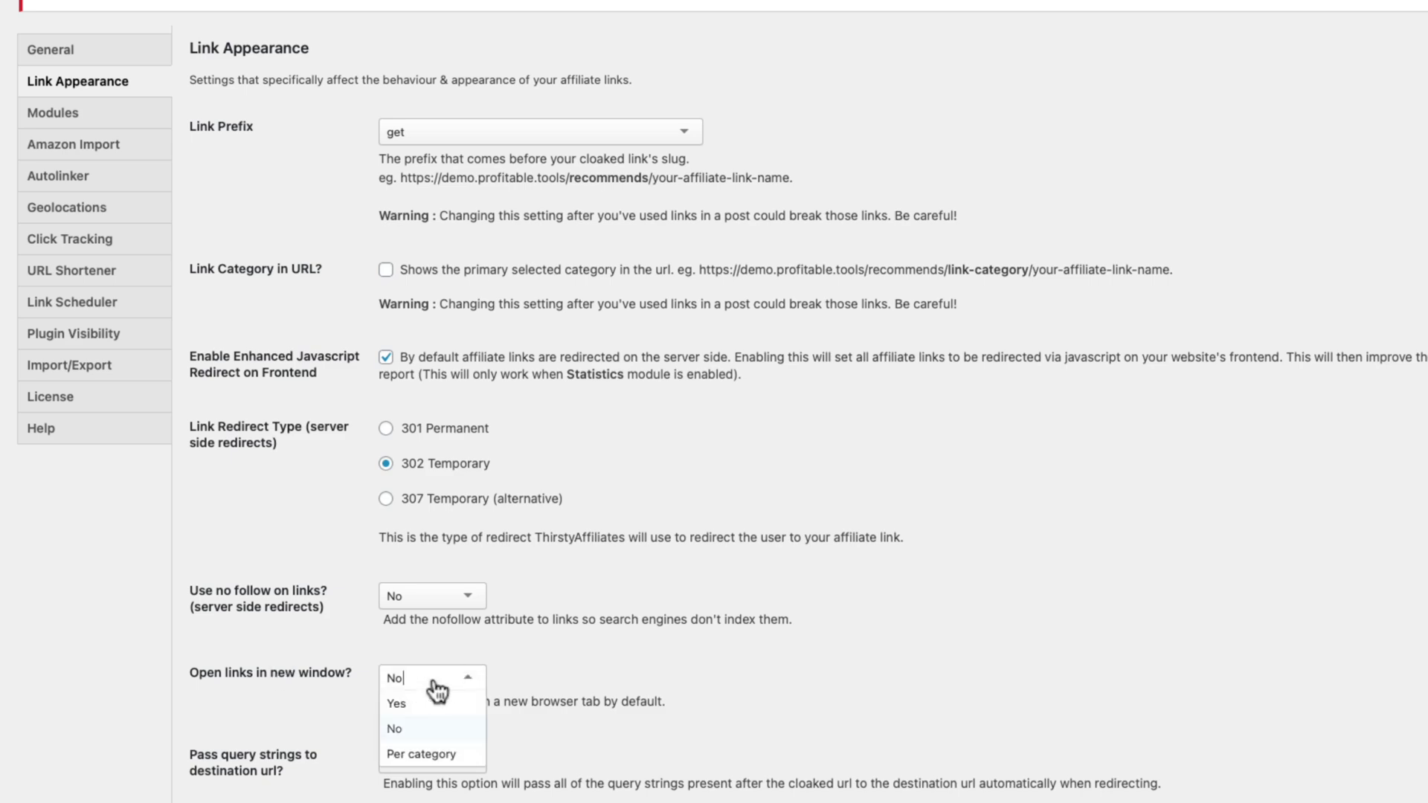
click(406, 699)
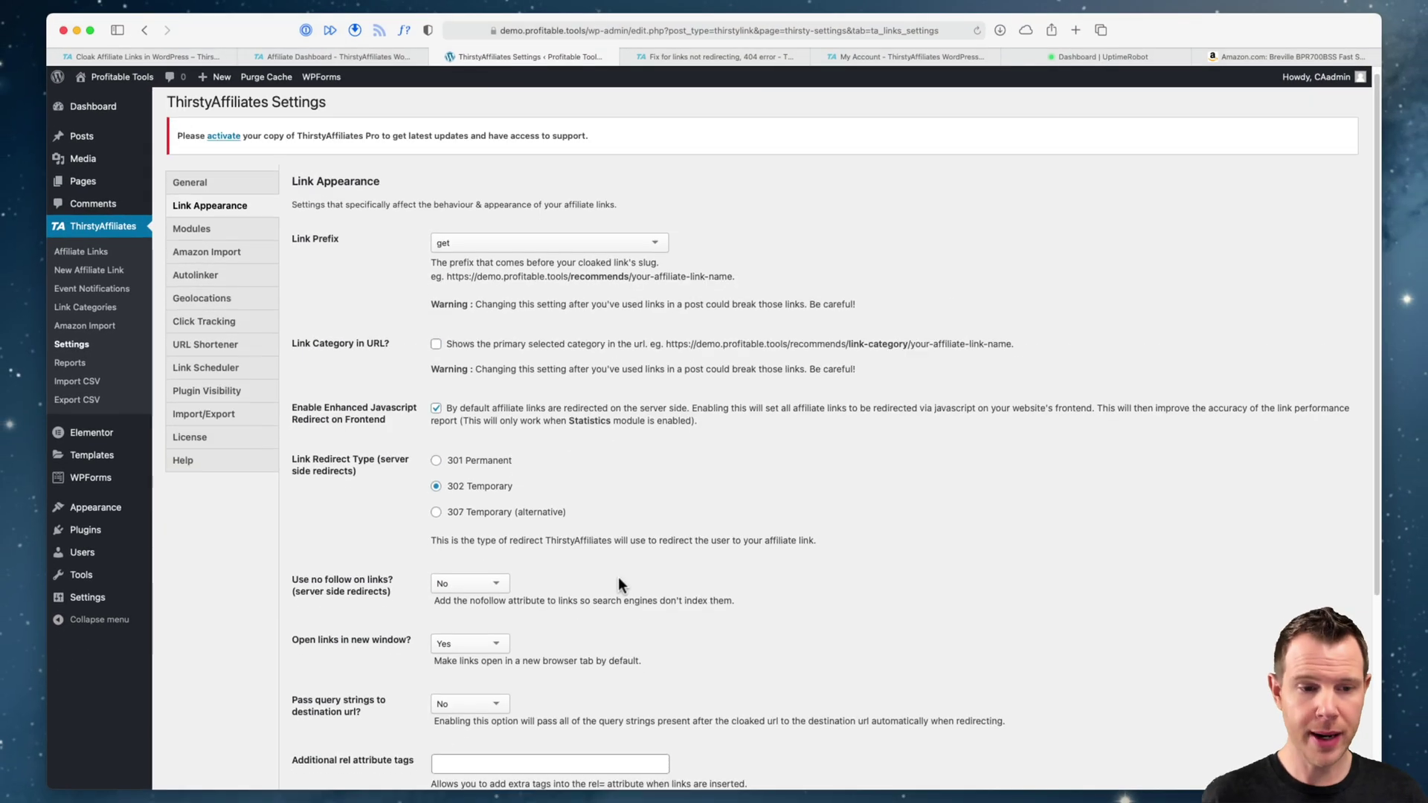
scroll(618, 578, down, 5)
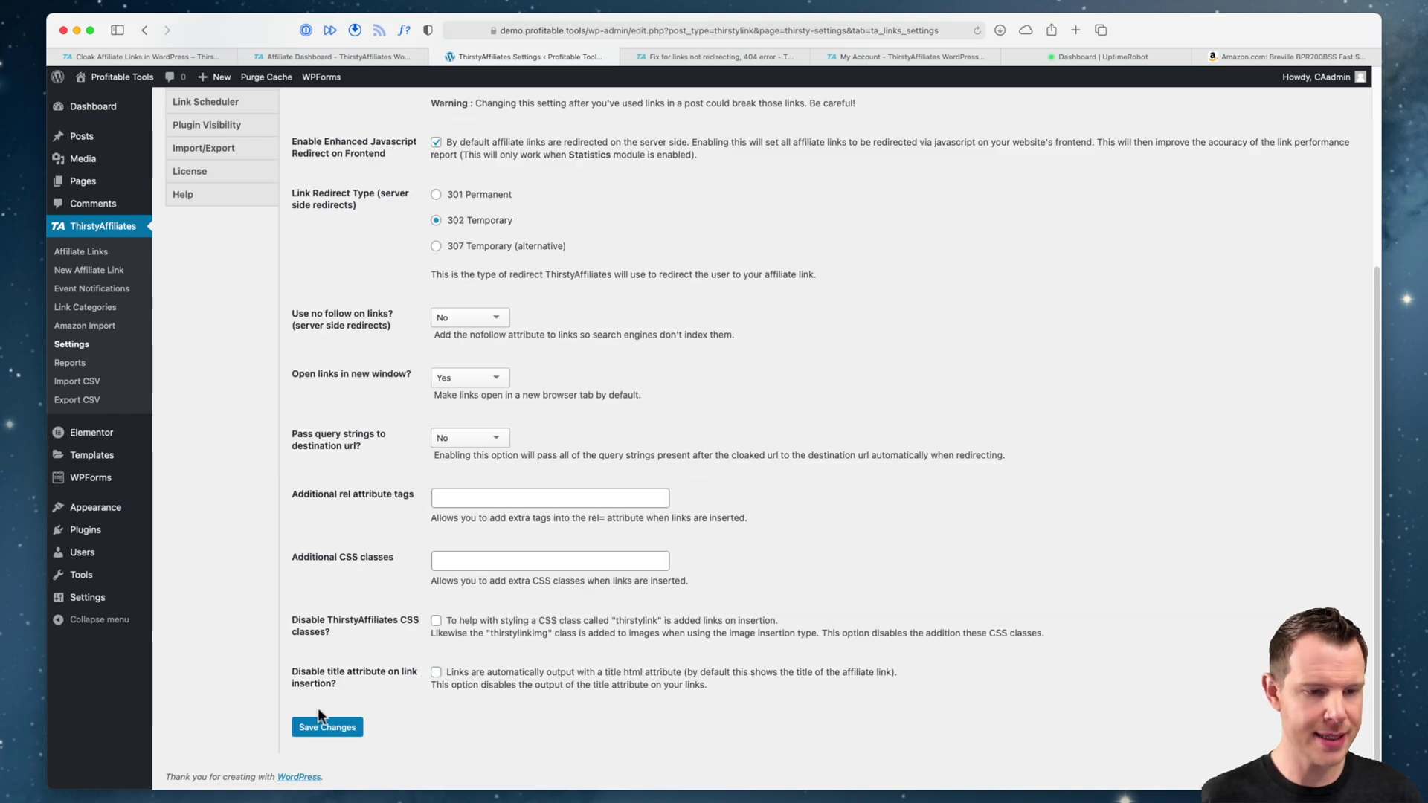
click(327, 729)
Go to the affiliate links list and view the Thirsty Affiliates entry
click(105, 256)
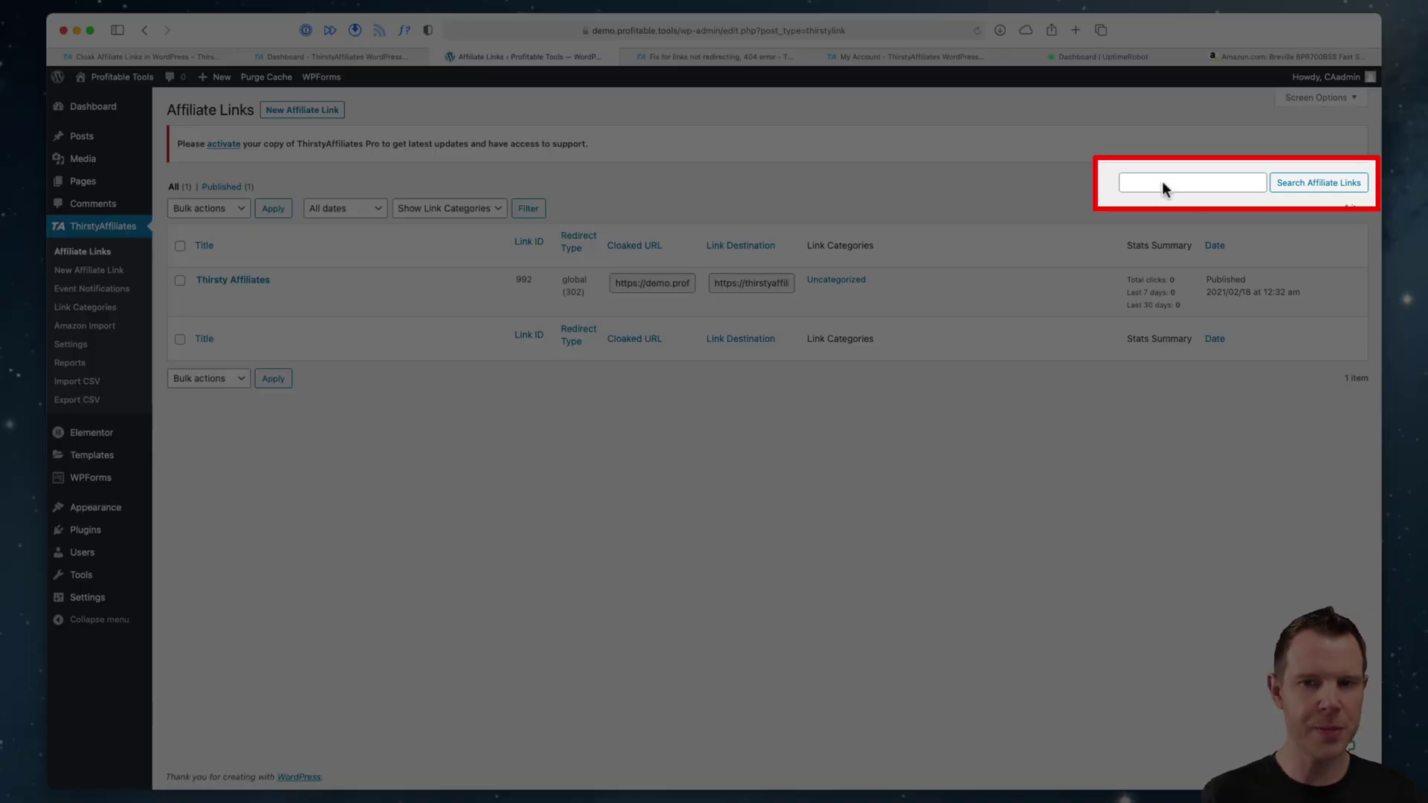
click(1150, 184)
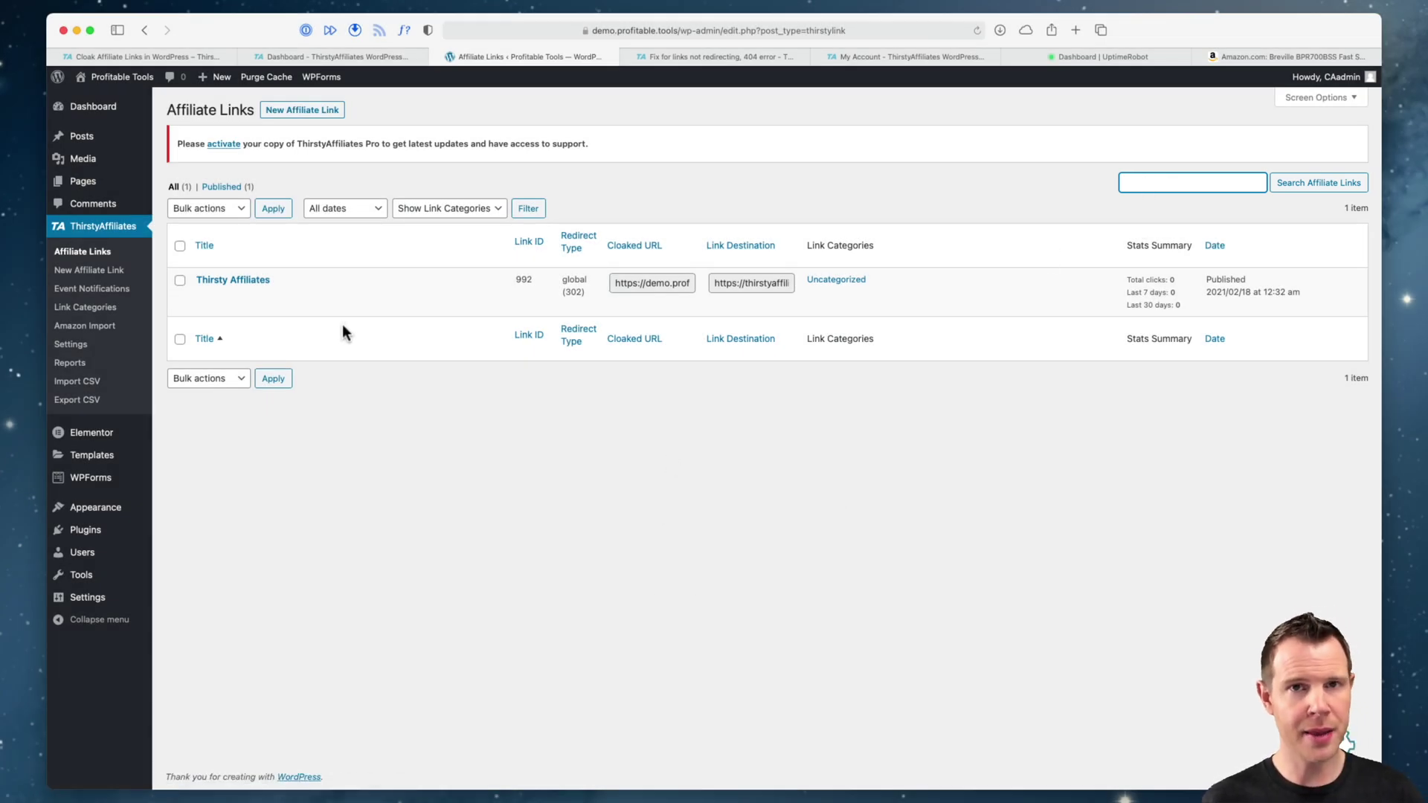
mouse_move(322, 315)
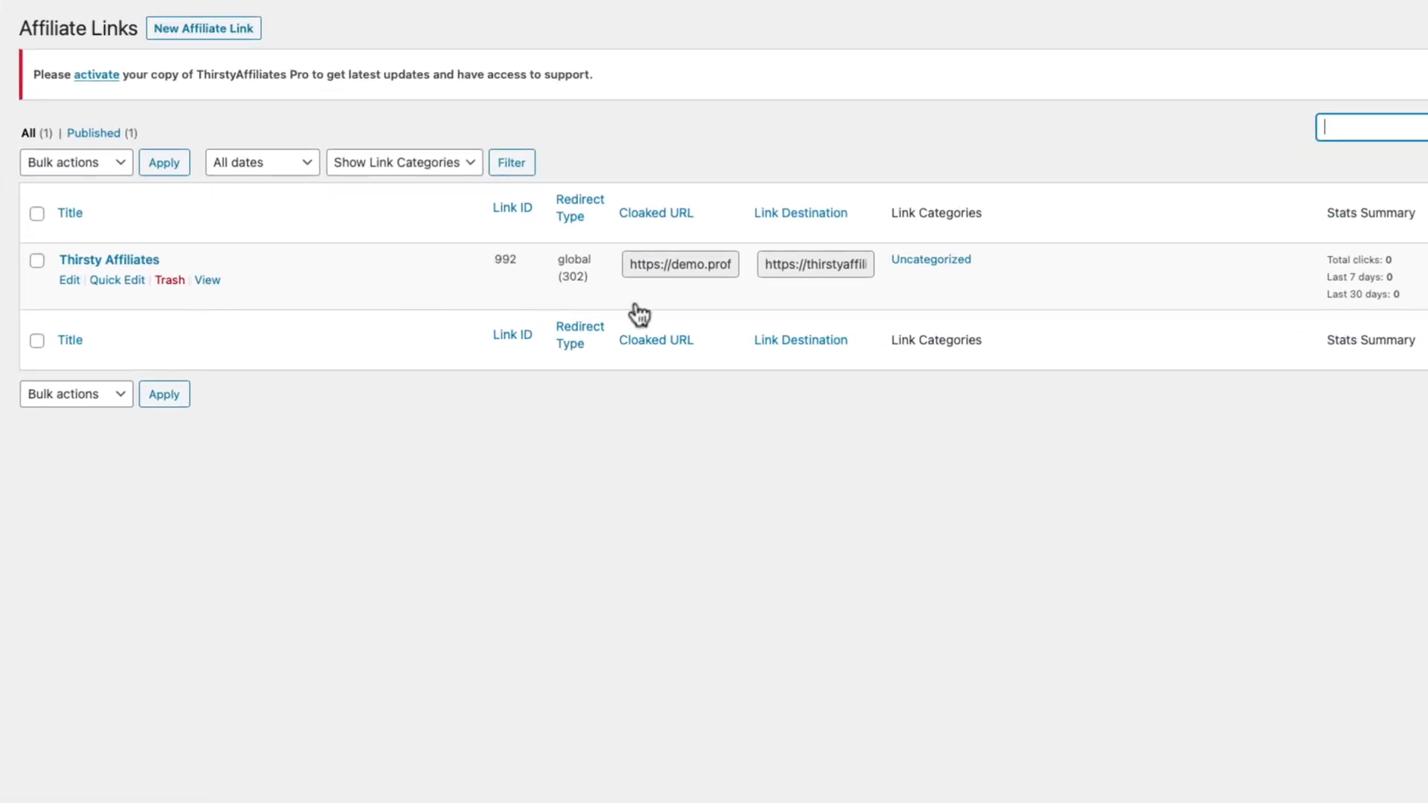
mouse_move(728, 286)
click(208, 282)
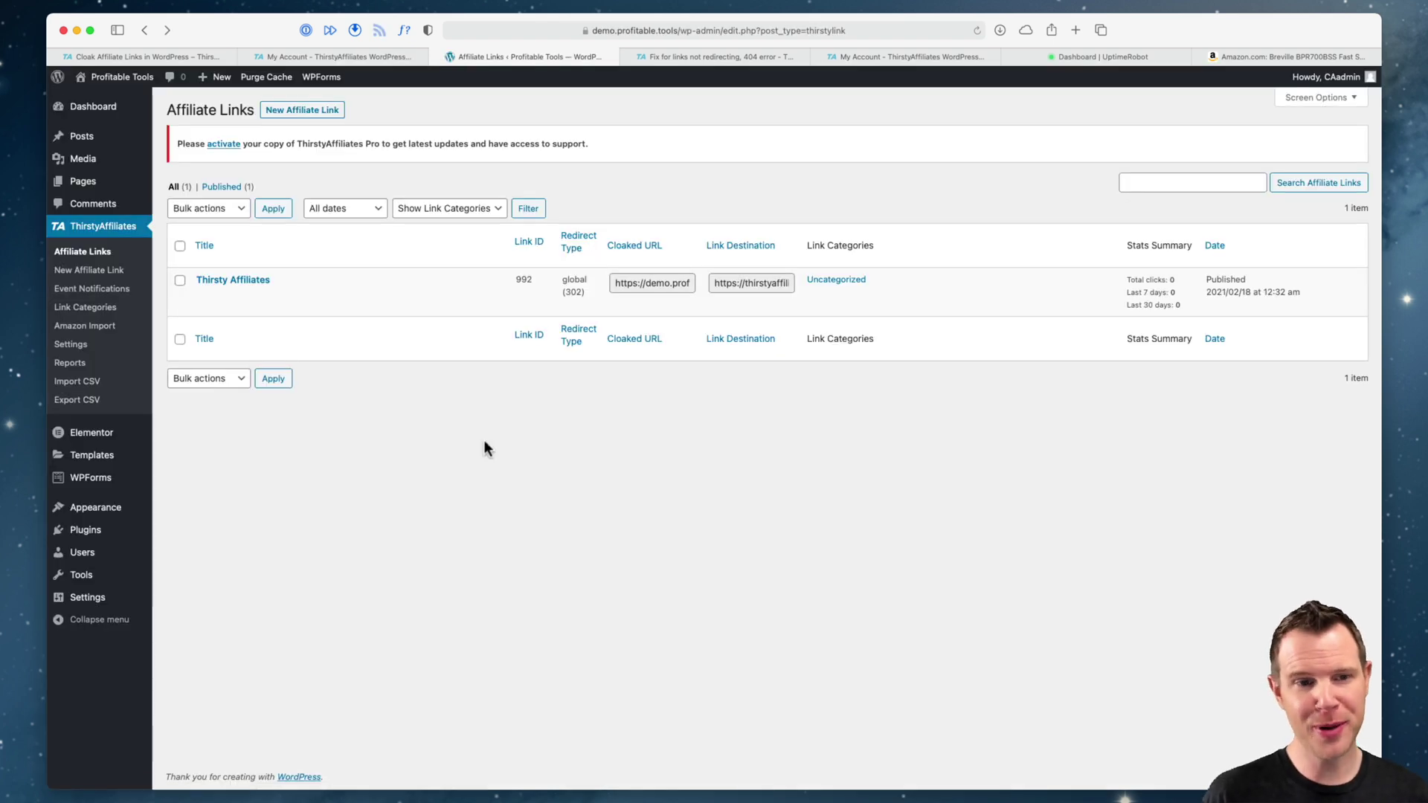
Open the Thirsty Affiliates link for editing and select its whole cloaked URL
mouse_move(345, 314)
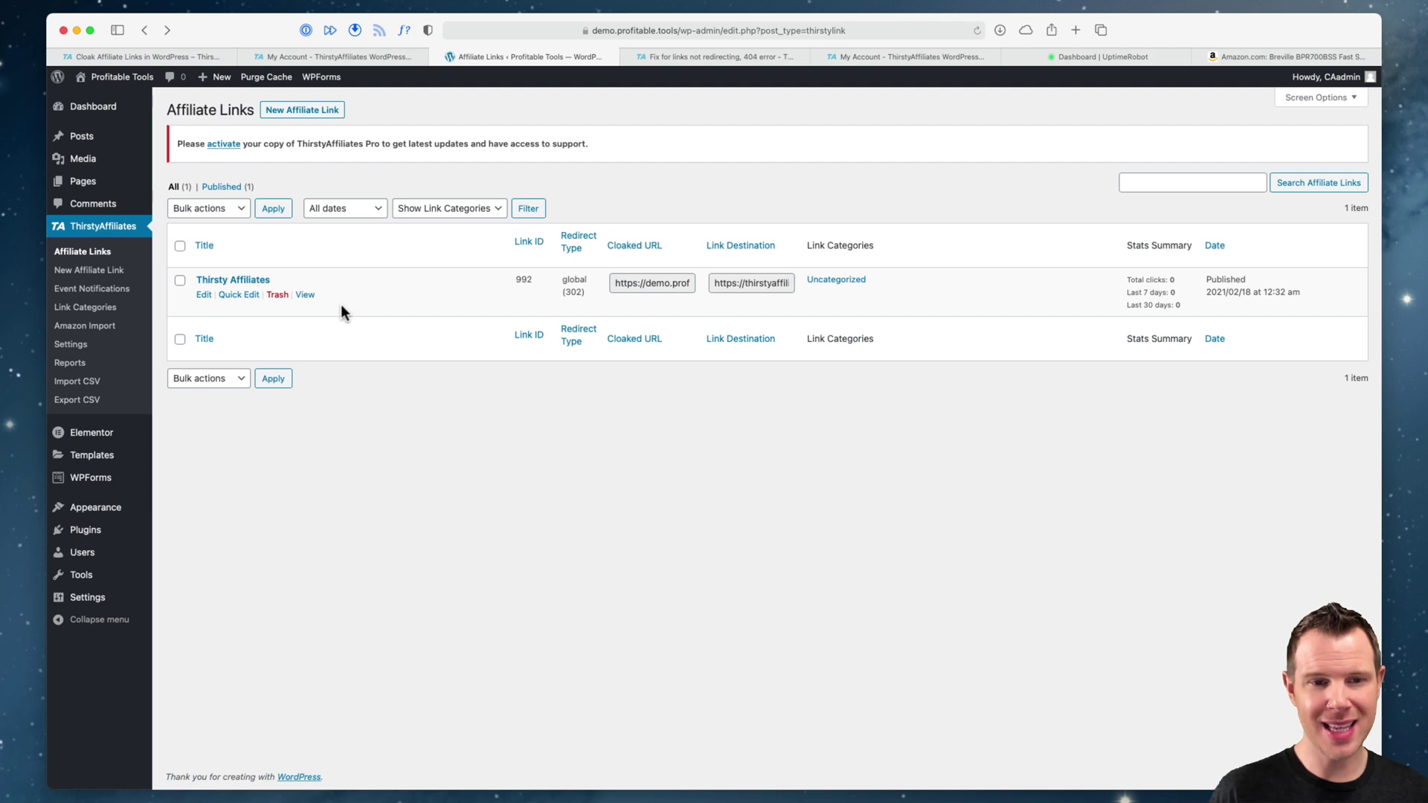
click(693, 286)
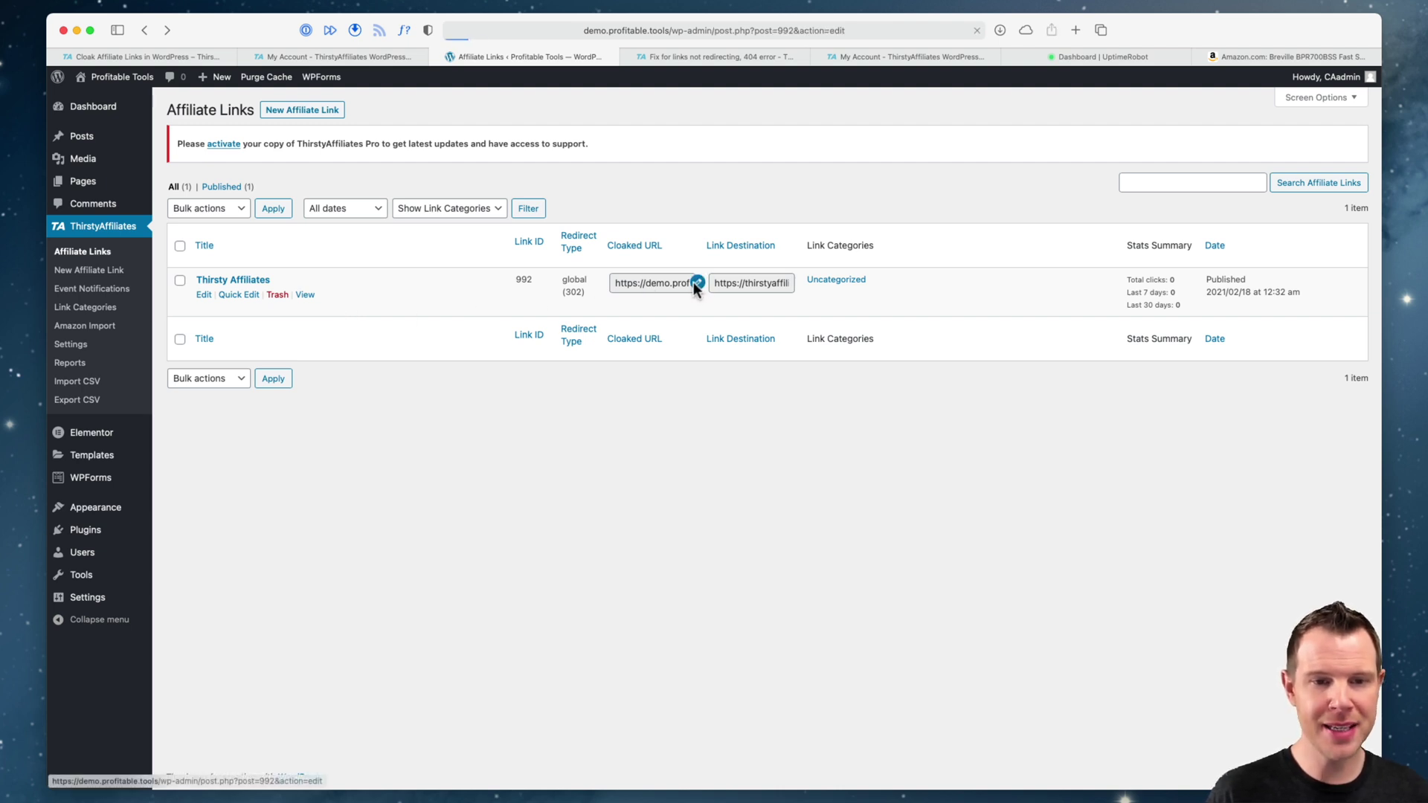
click(441, 330)
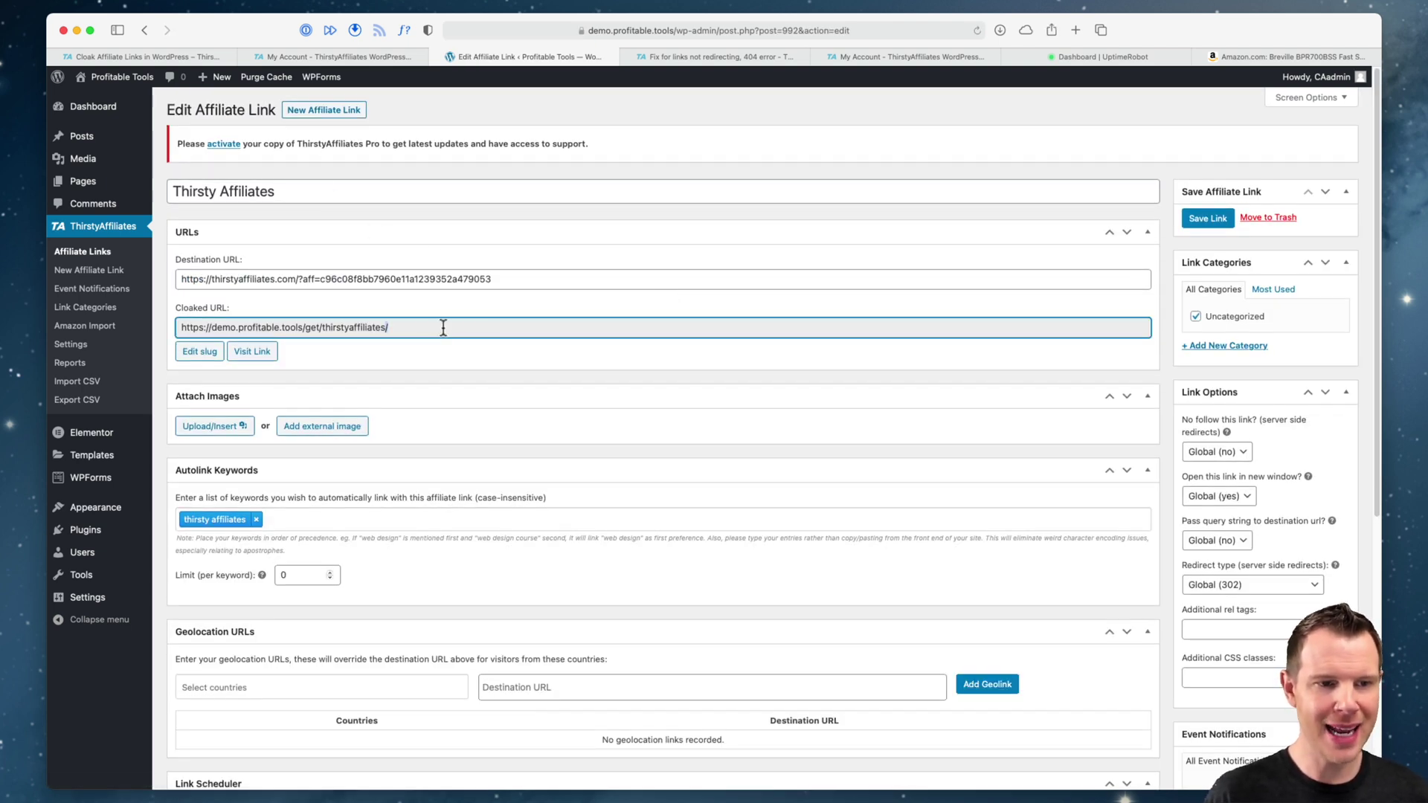
triple_click(443, 328)
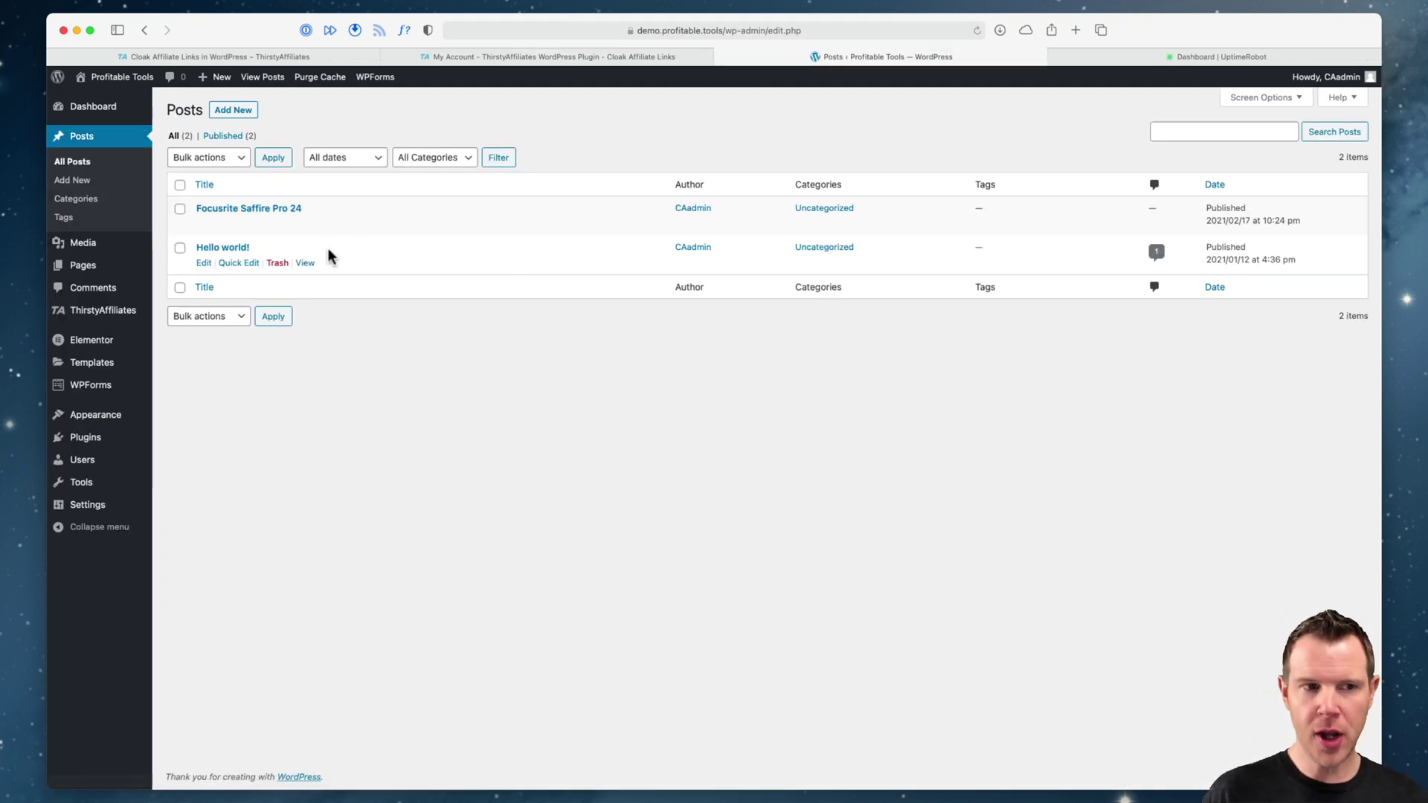
Open the published Focusrite Saffire Pro 24 post and read through the review from start to end
click(301, 221)
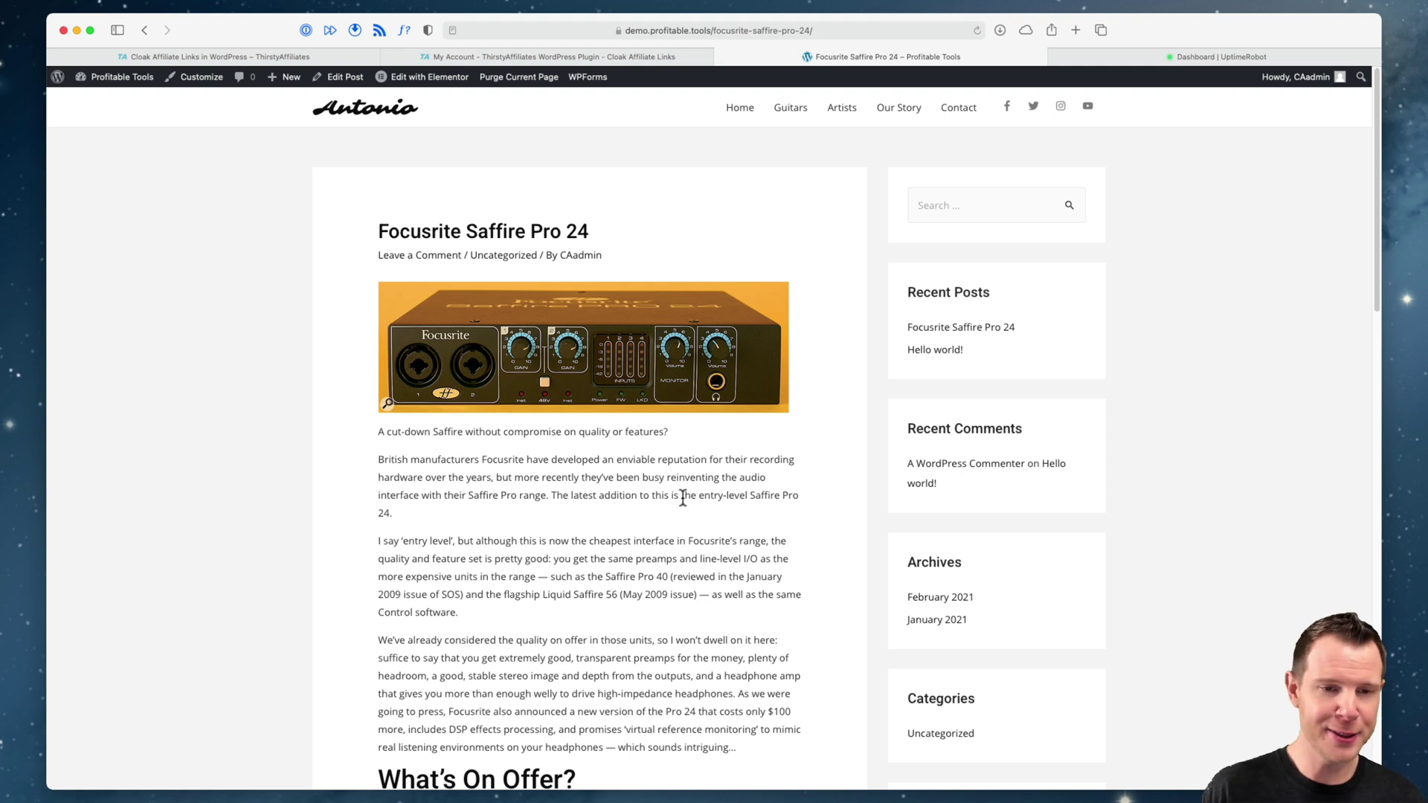
scroll(683, 494, down, 1)
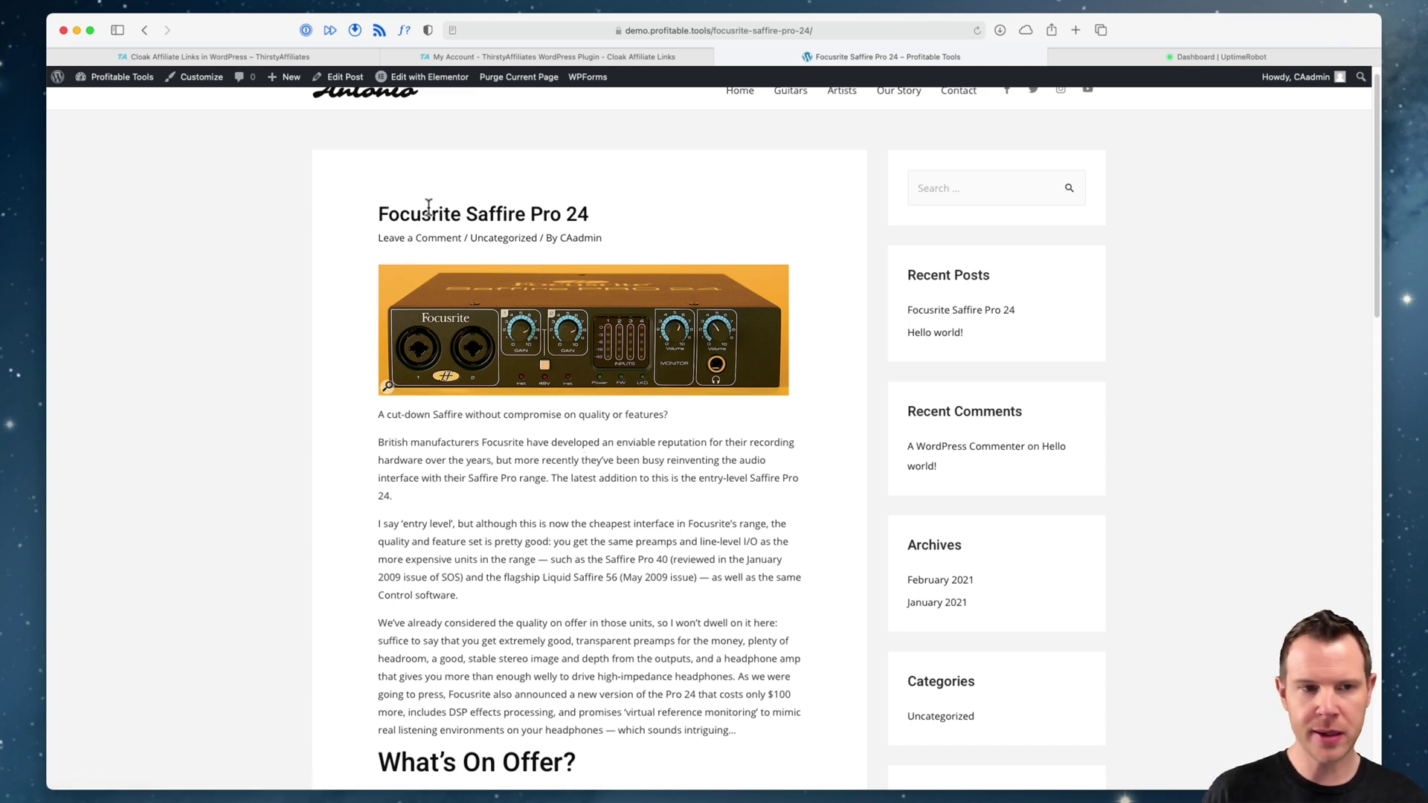
scroll(575, 518, down, 4)
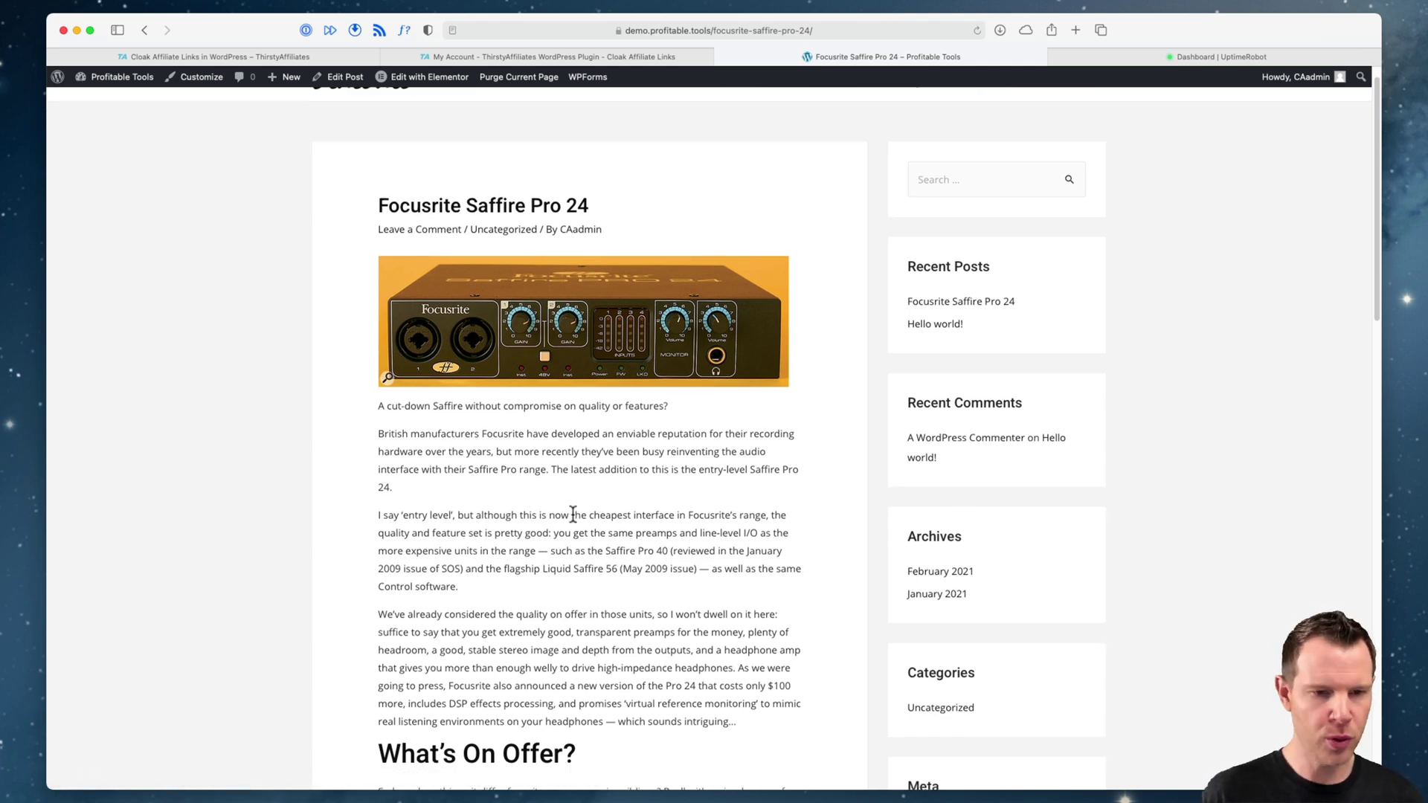
scroll(577, 521, down, 10)
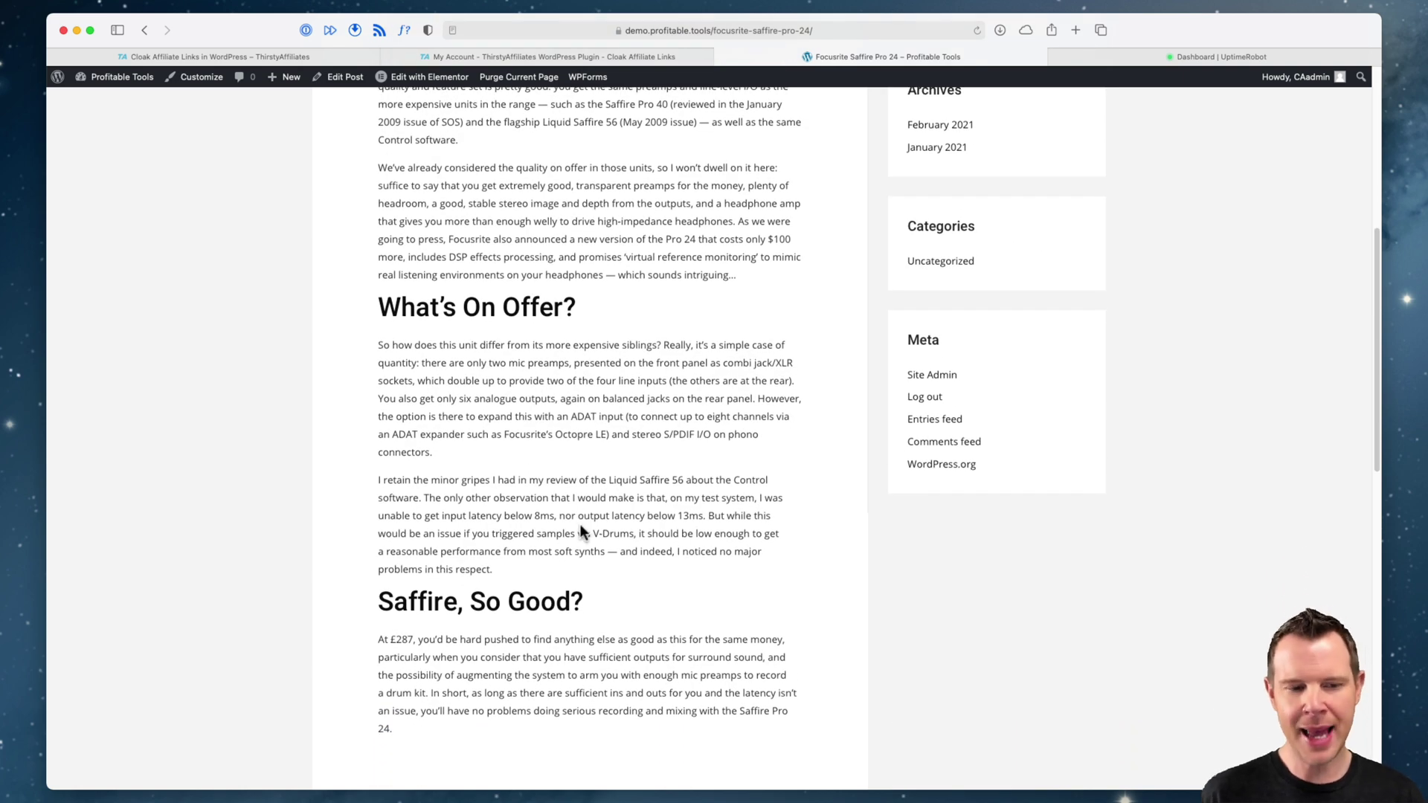
scroll(580, 527, down, 2)
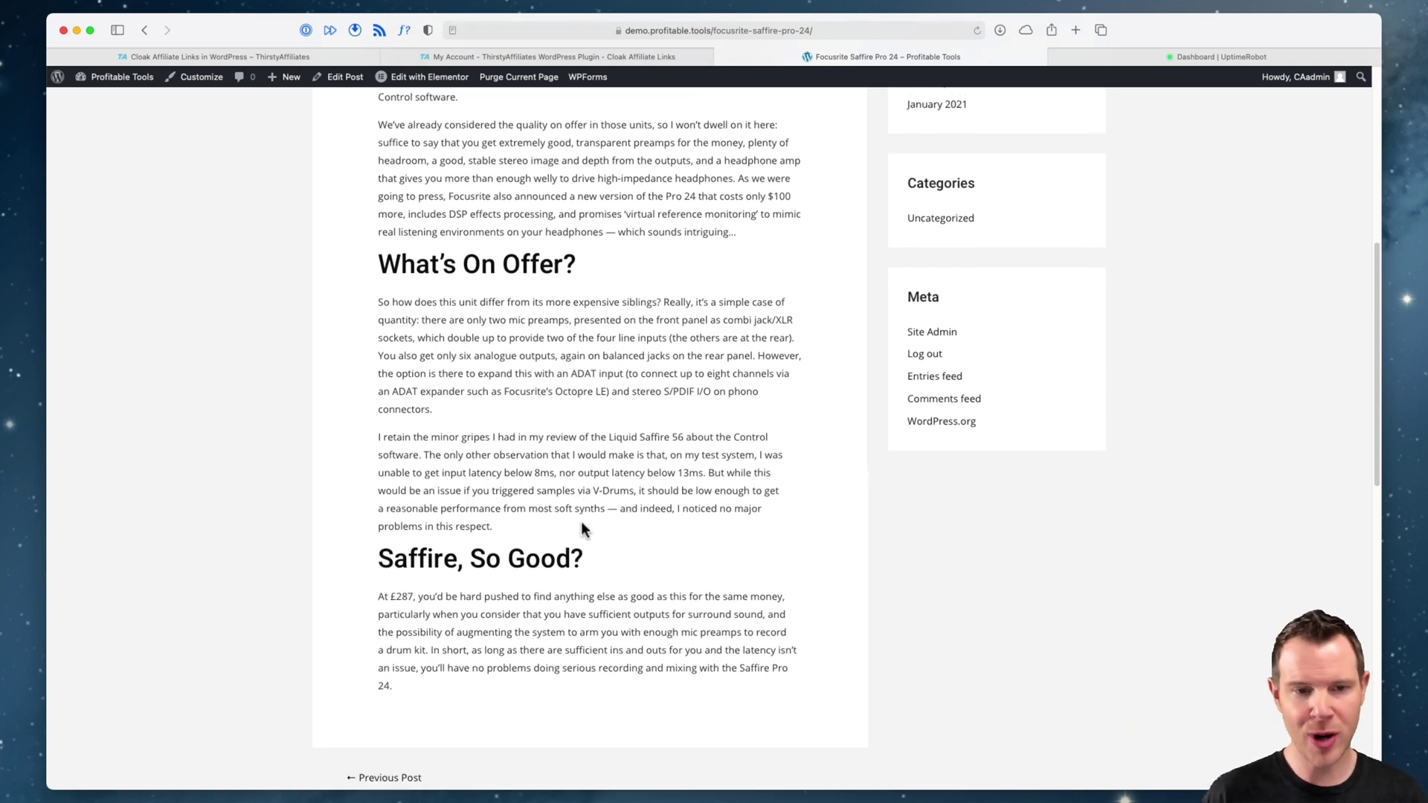
scroll(583, 529, up, 12)
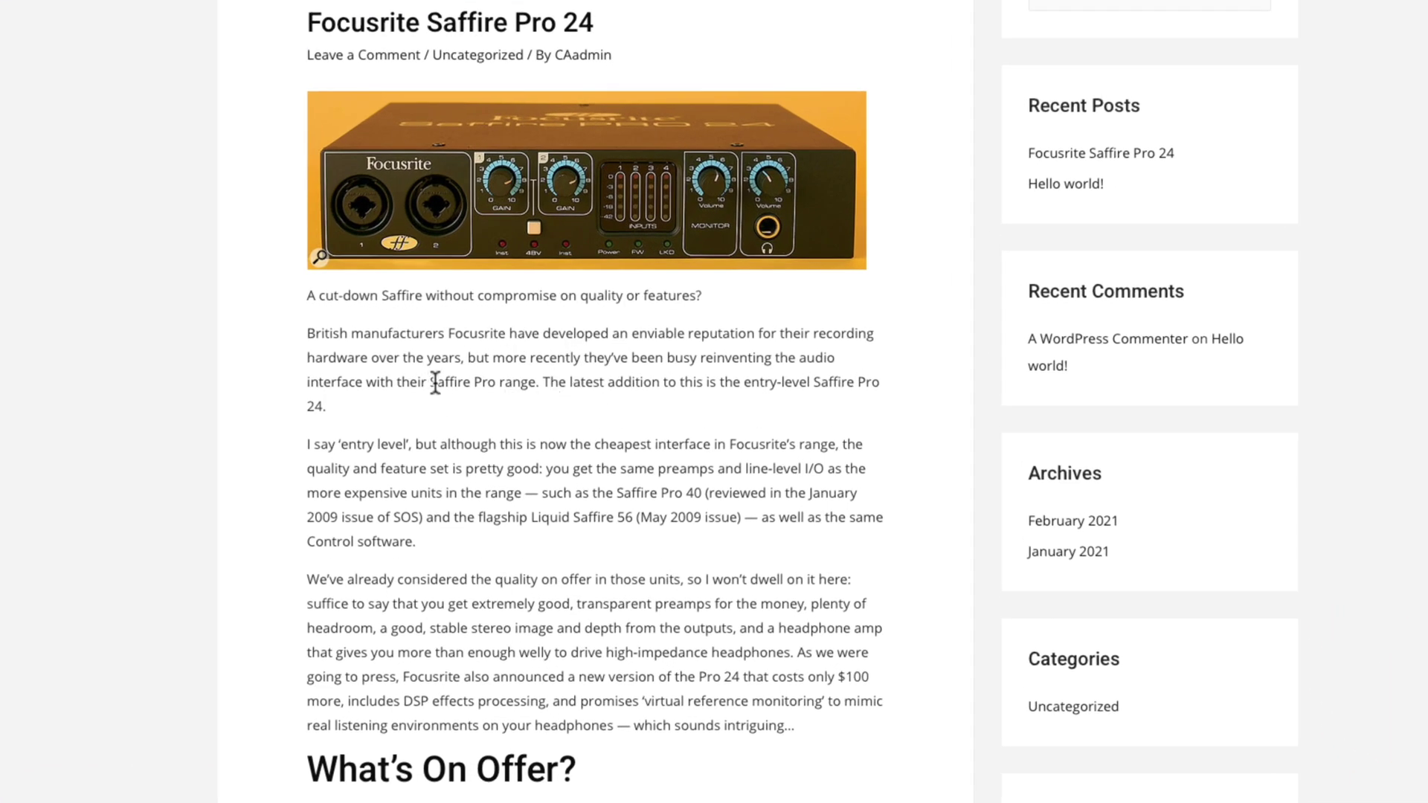
Highlight the product mentions in the review's opening paragraphs, such as Saffire Pro, Saffire Pro 24 and Liquid Saffire 56
drag(436, 382, 533, 382)
click(552, 416)
drag(815, 381, 846, 398)
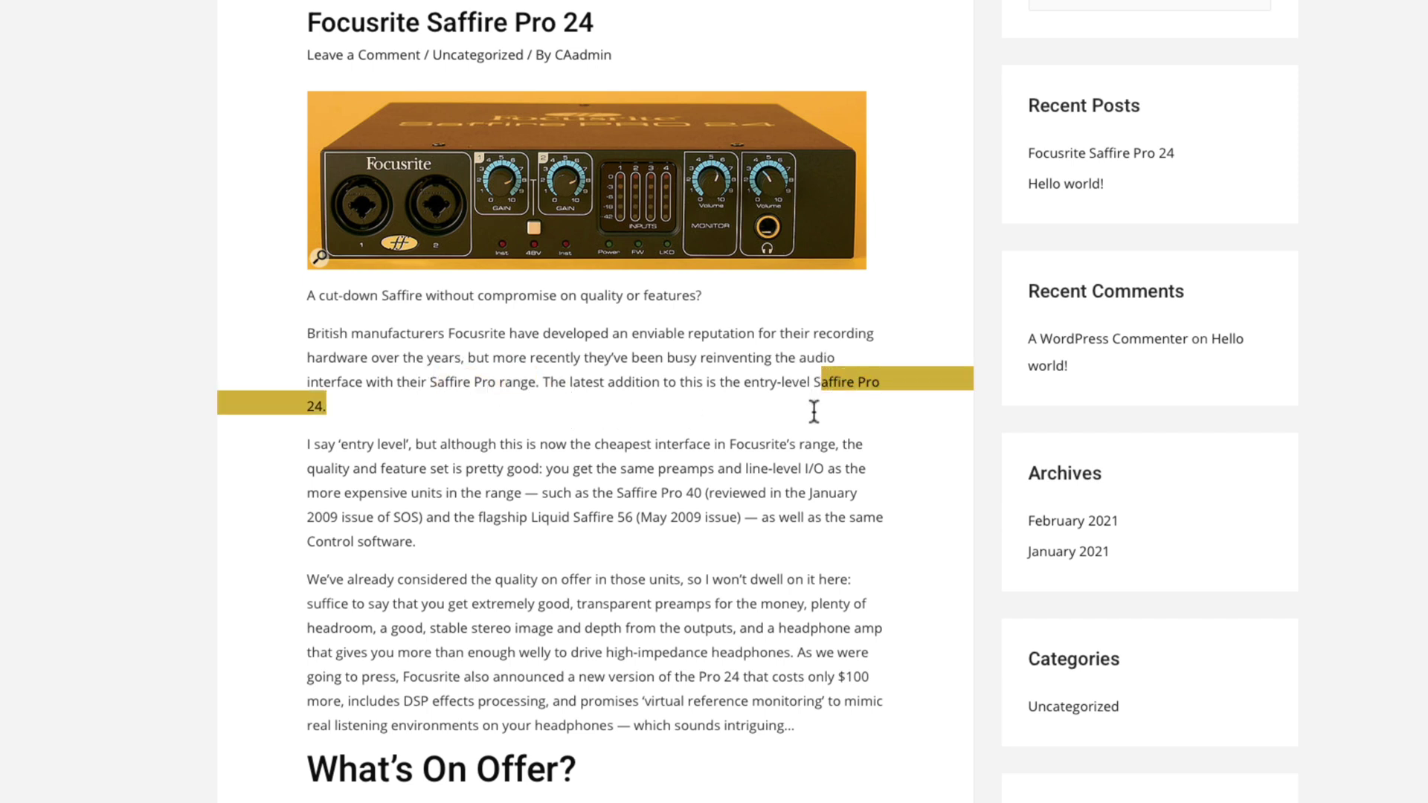
click(812, 408)
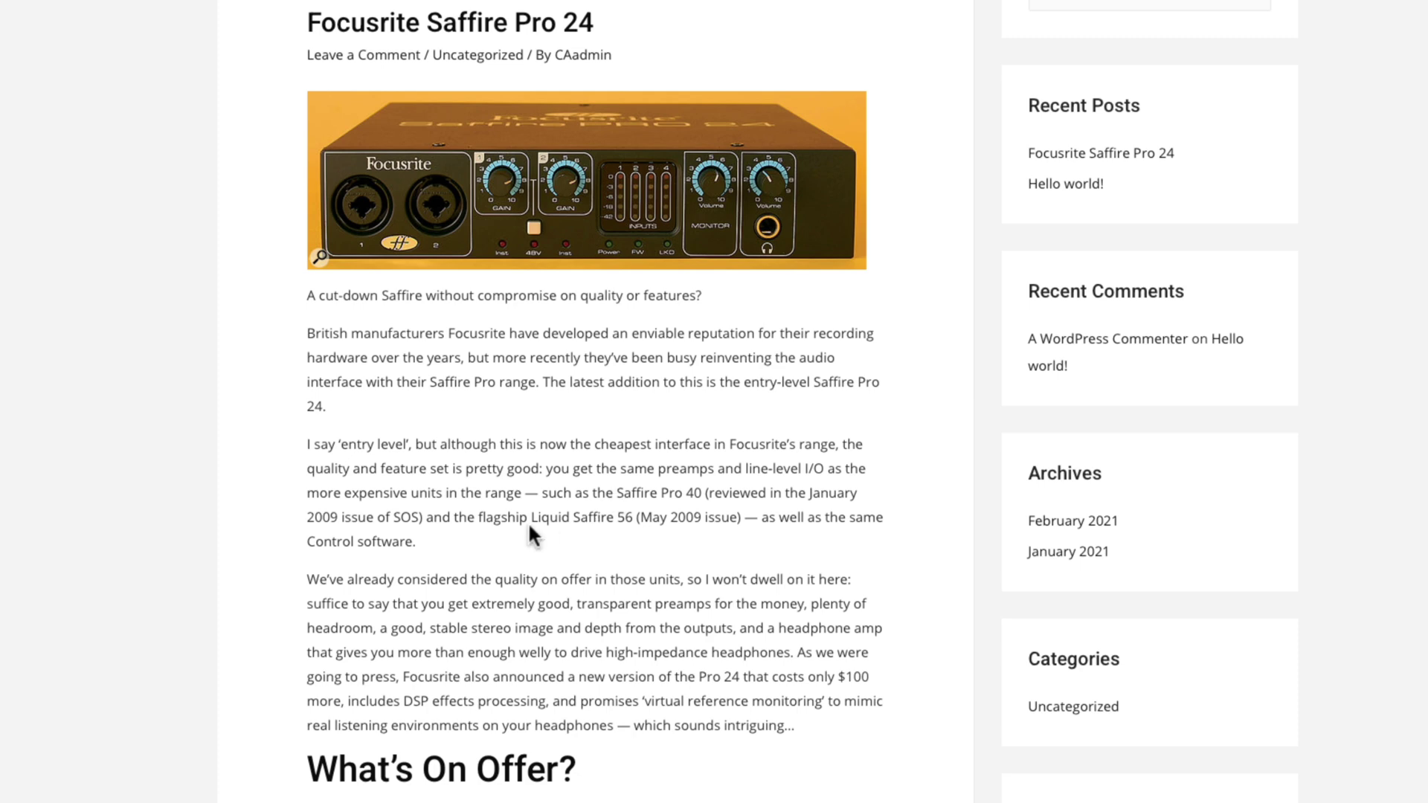
drag(526, 517, 632, 517)
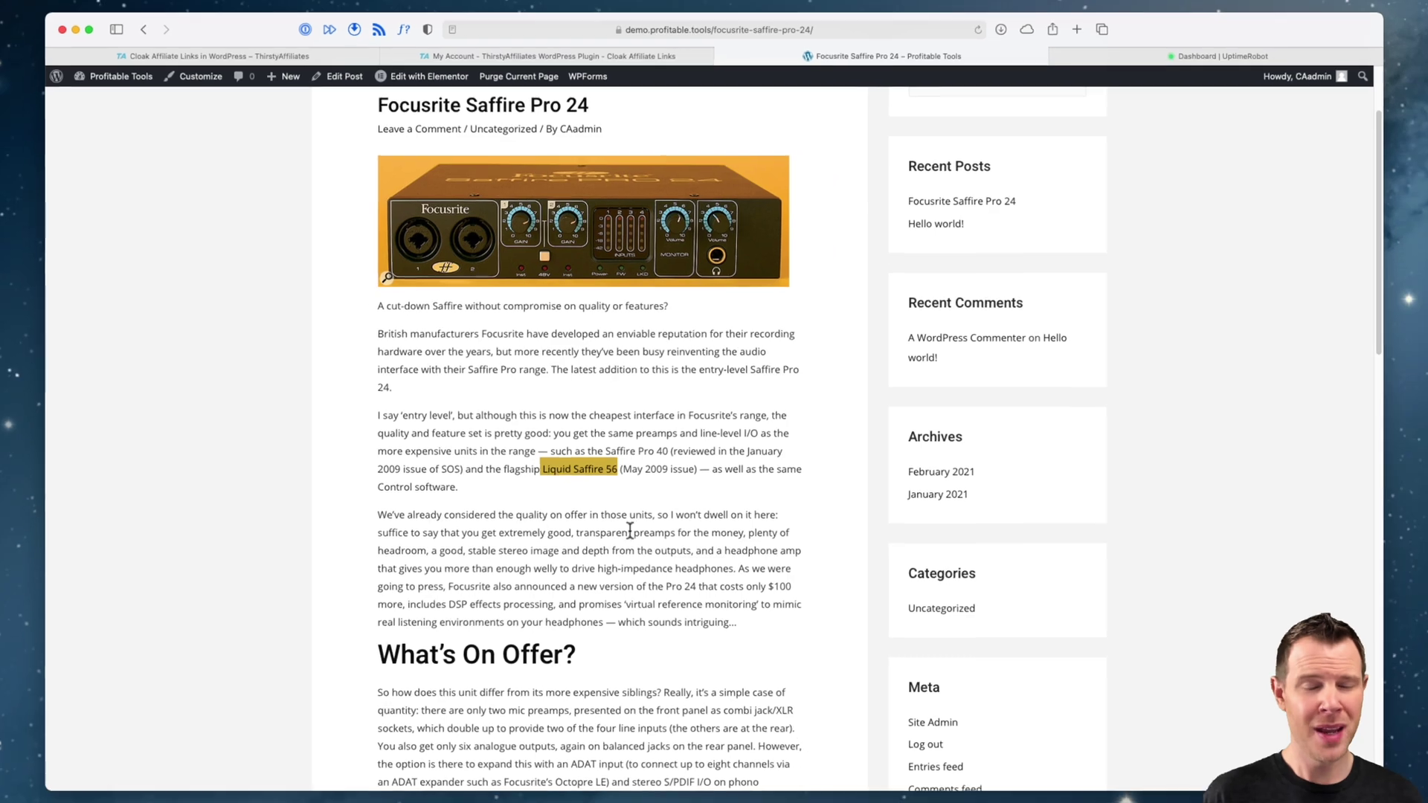
click(732, 409)
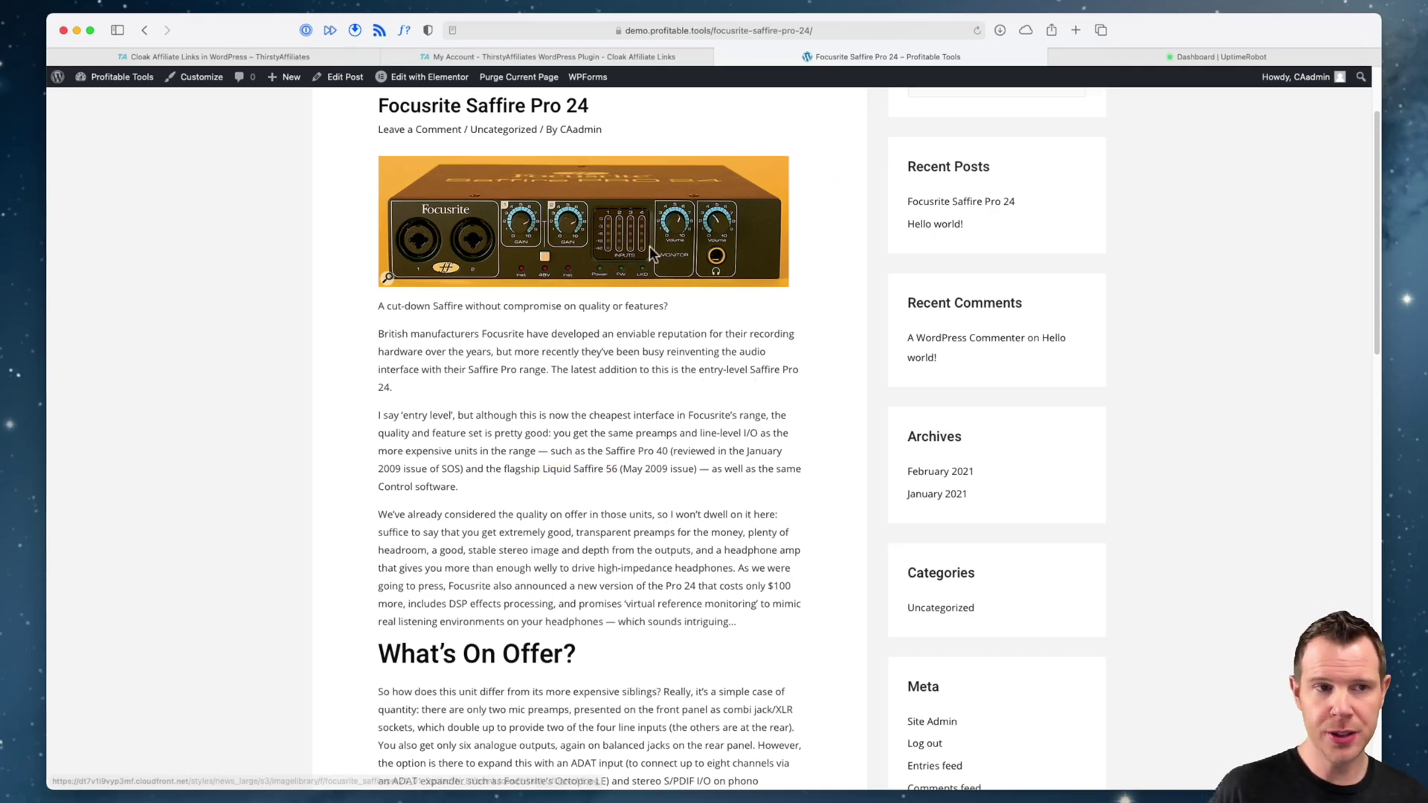
Start a new affiliate link and title it "Saffire Pro 24"
mouse_move(287, 83)
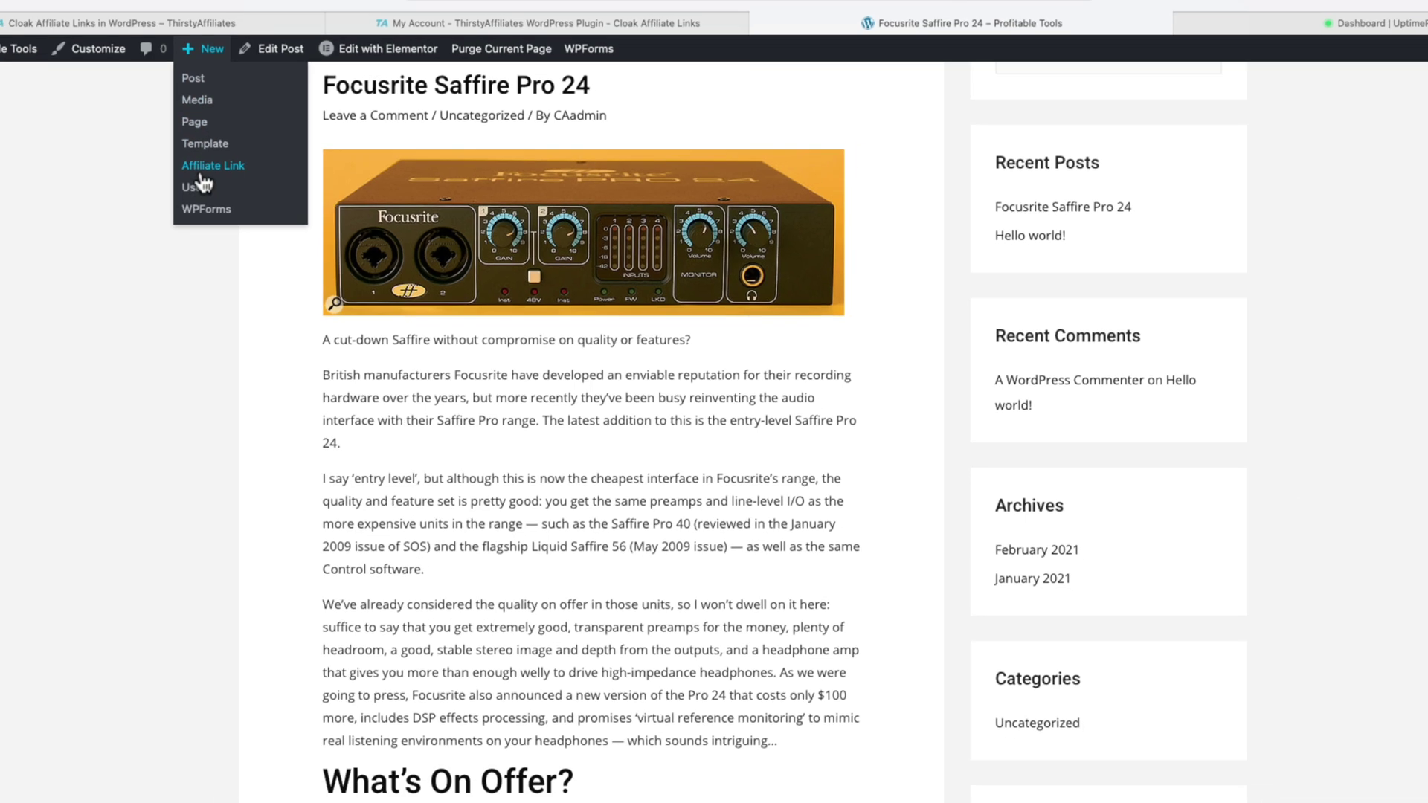
click(173, 168)
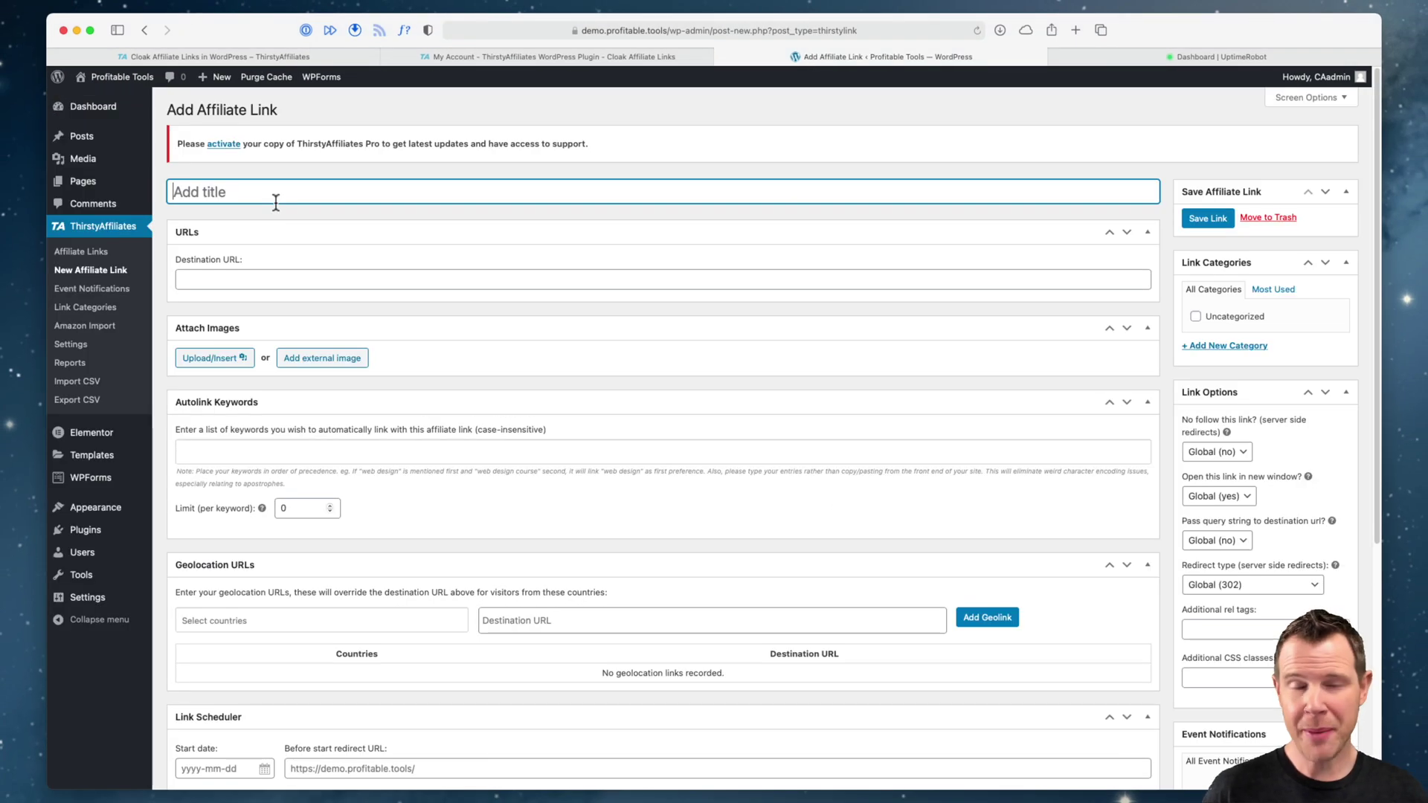
text(Saffire Pro )
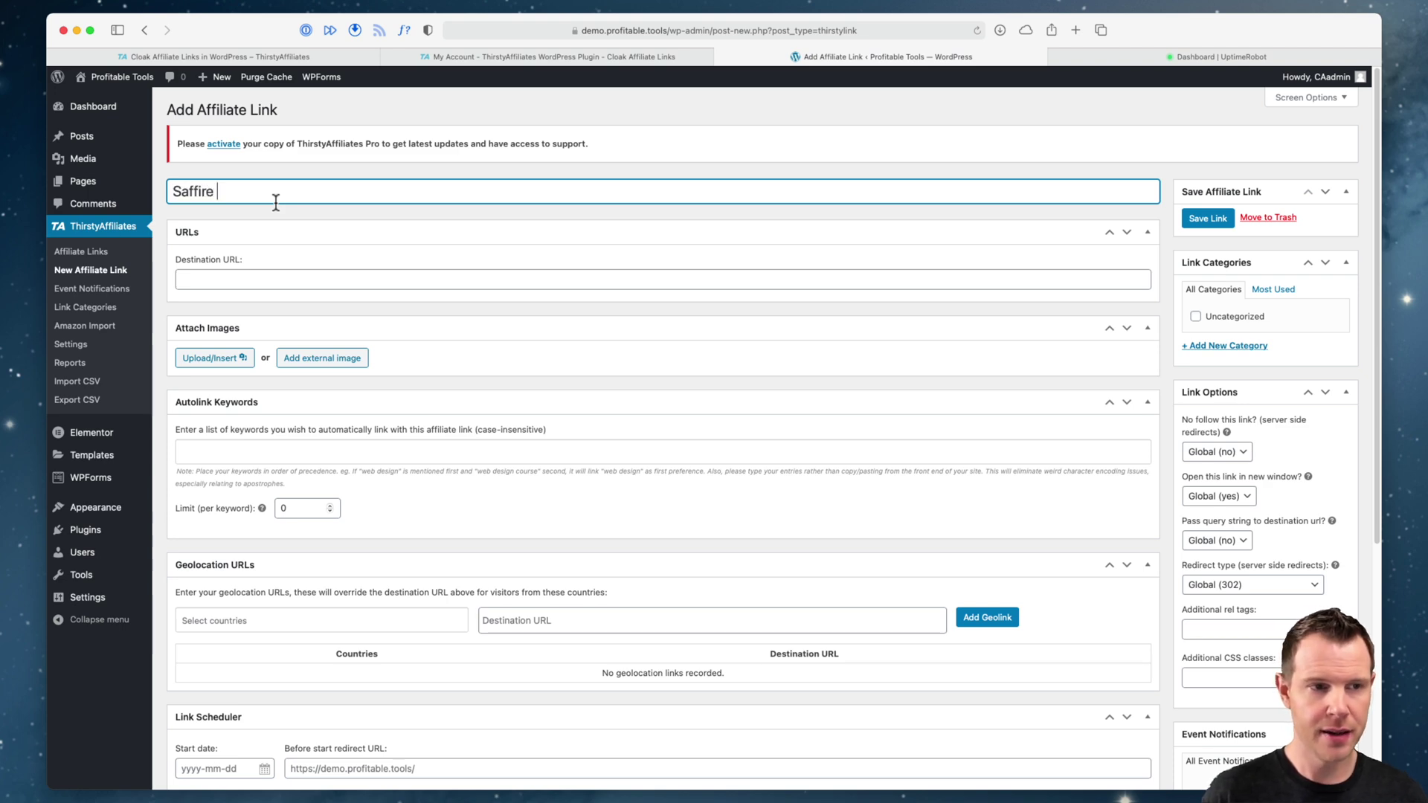
text(24)
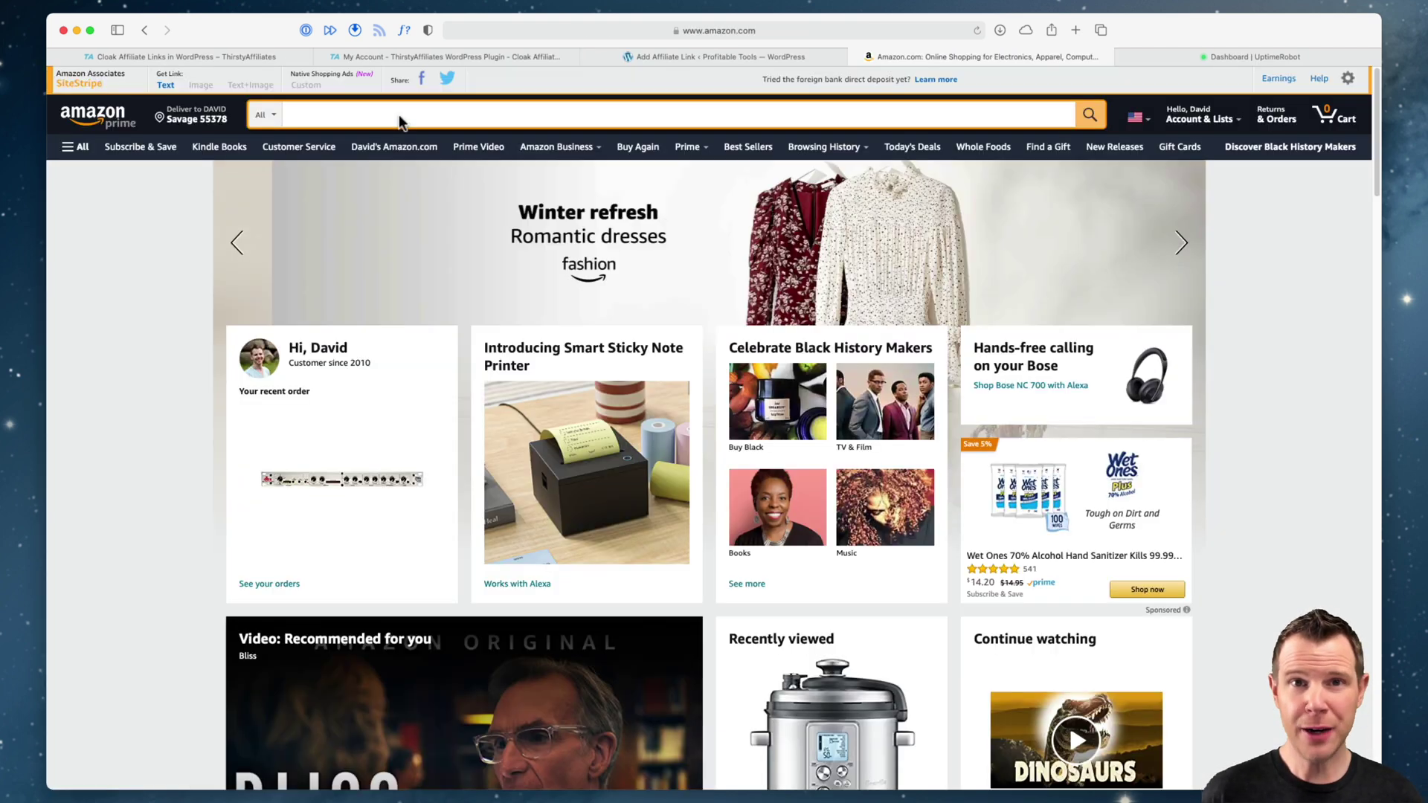
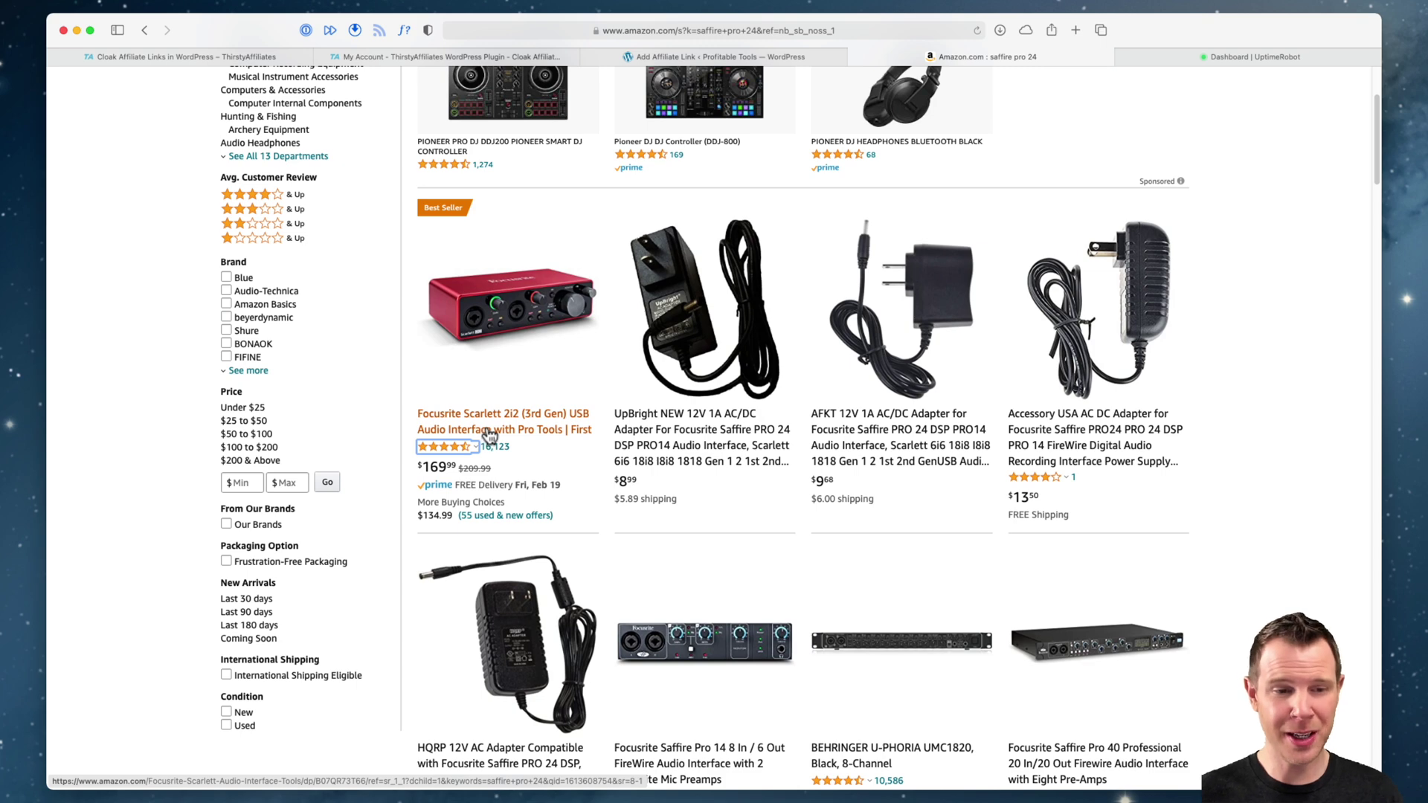
On Amazon, open the Focusrite Scarlett 2i2 (3rd Gen) from the "saffire pro 24" results and copy its short text affiliate link
click(489, 434)
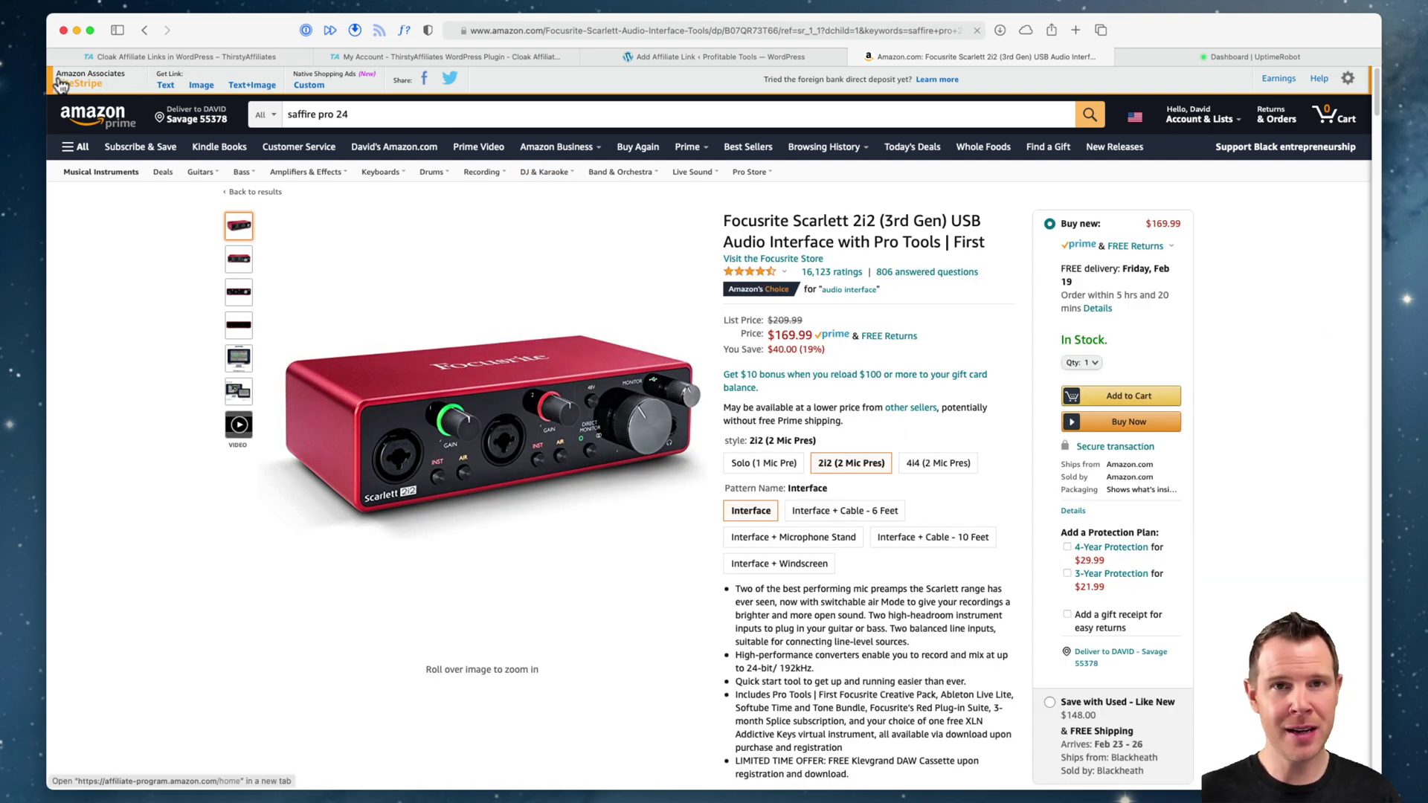
click(163, 86)
key(super+c)
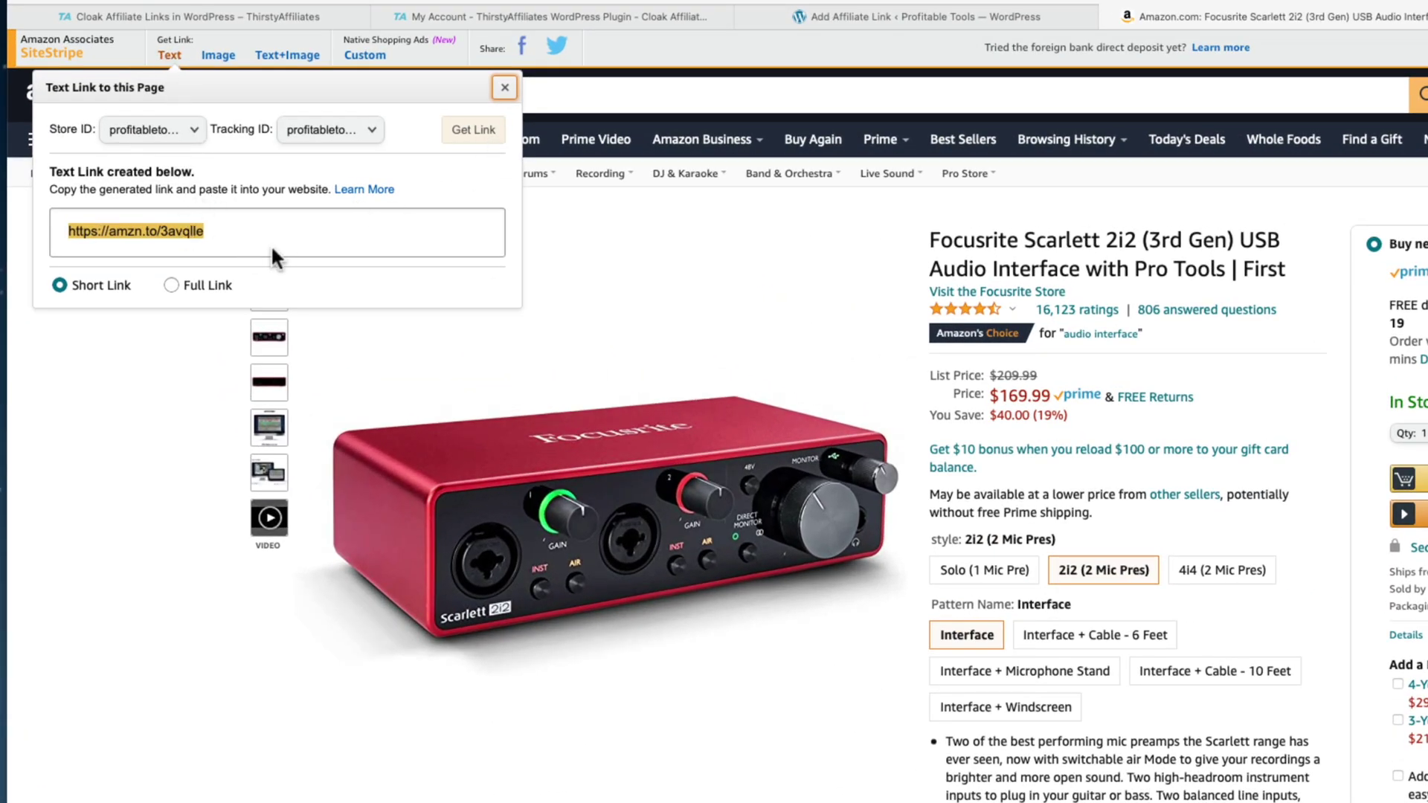
click(245, 220)
Back in the new affiliate link in WordPress, paste the copied Amazon short link as the destination URL
mouse_move(653, 173)
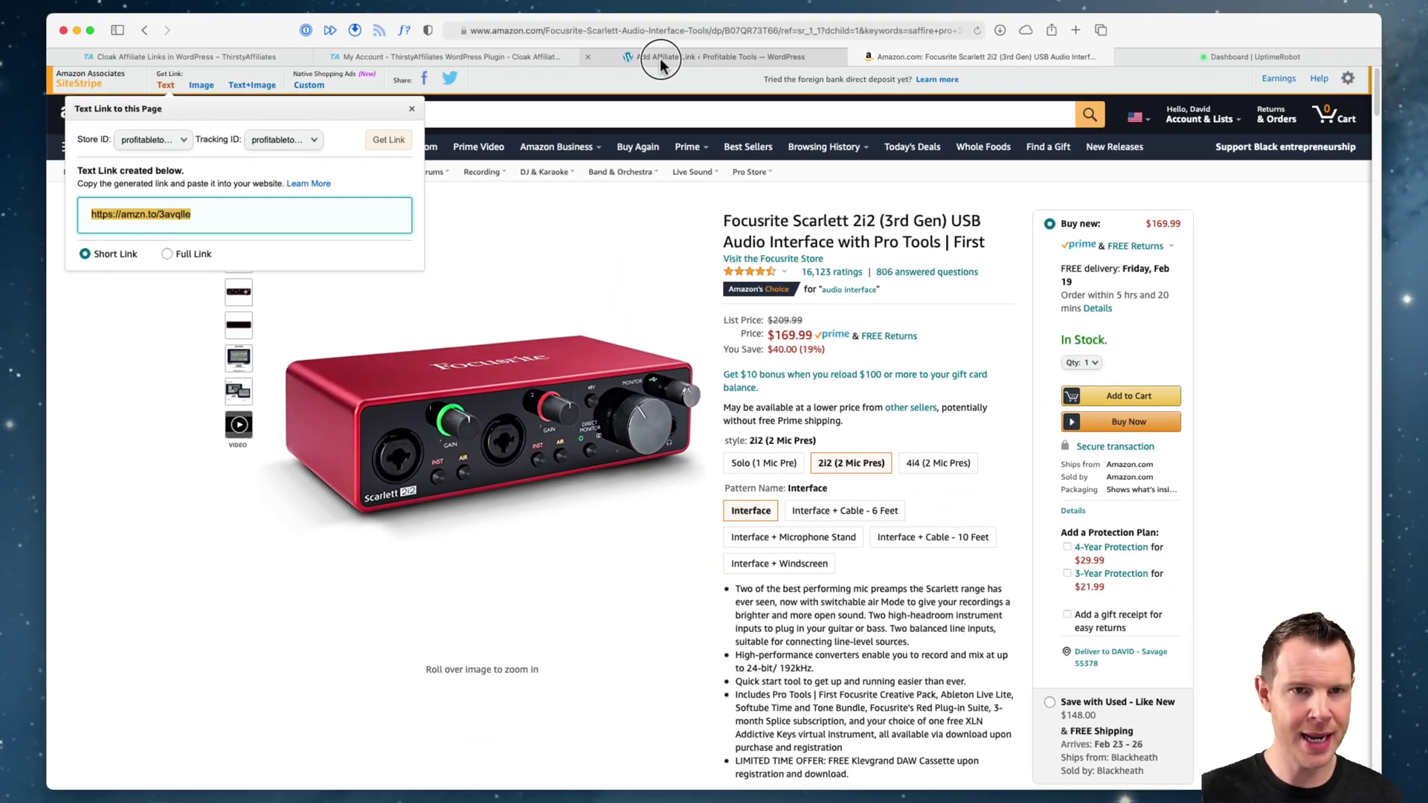
click(659, 58)
click(195, 282)
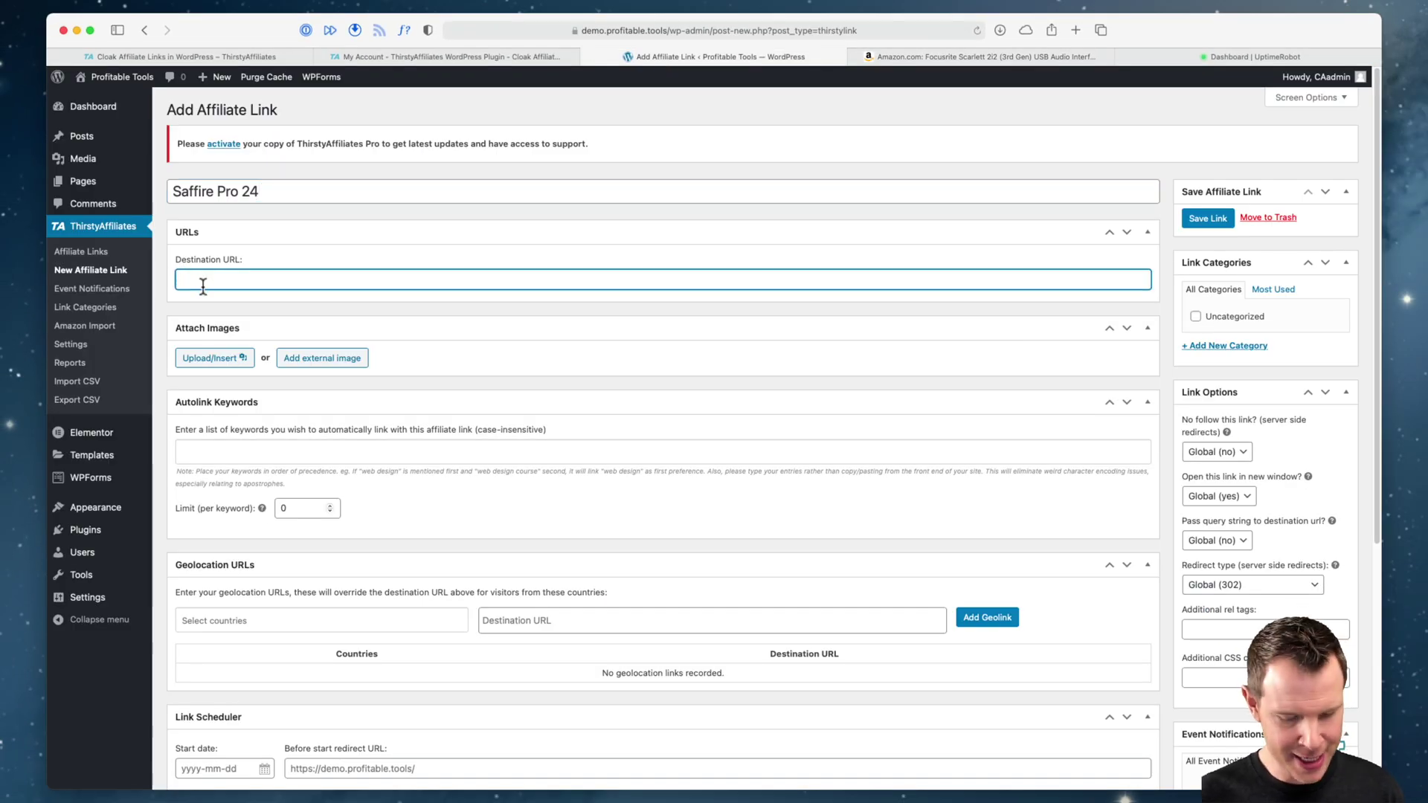
key(super+v)
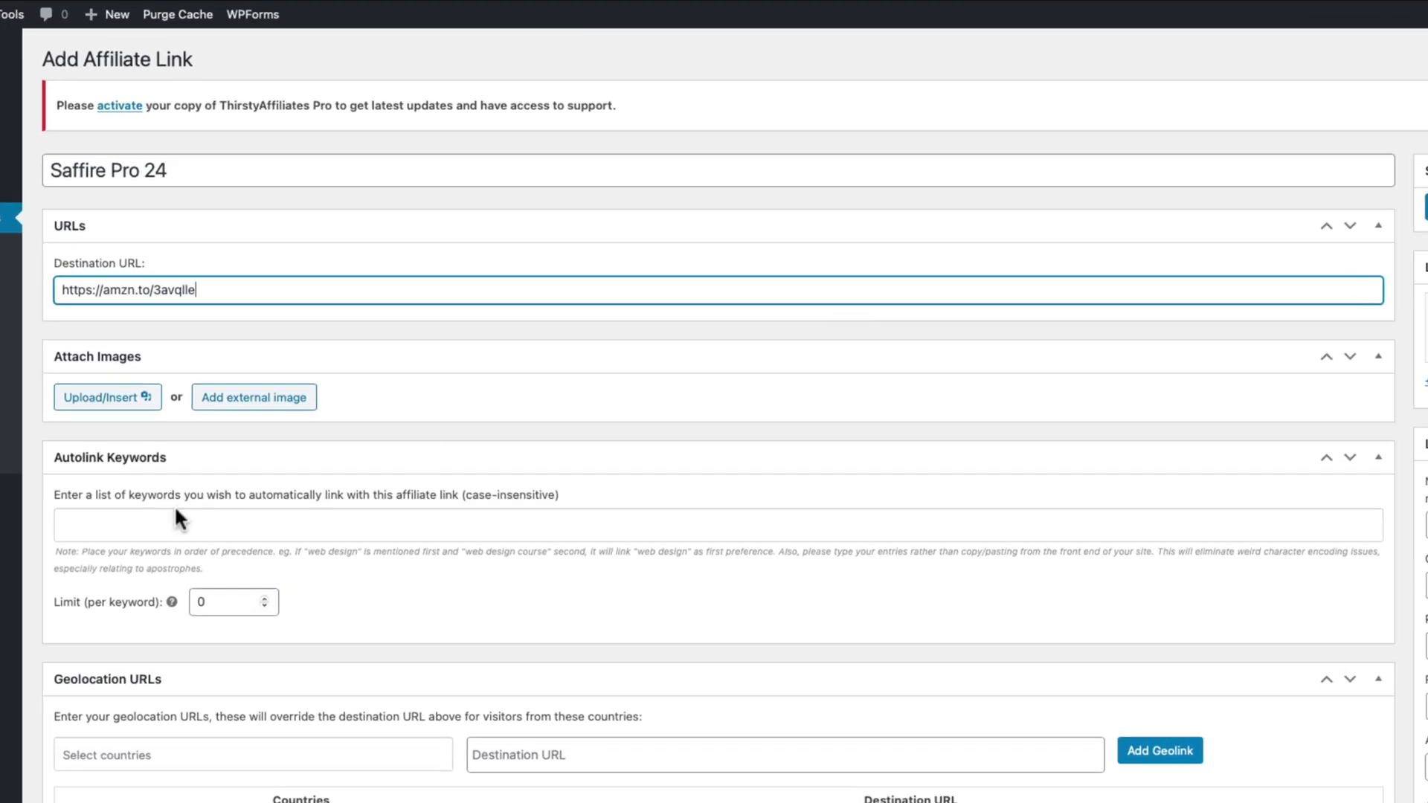
Enter "Saffire. Pro 24" as an autolink keyword and save the affiliate link
click(254, 451)
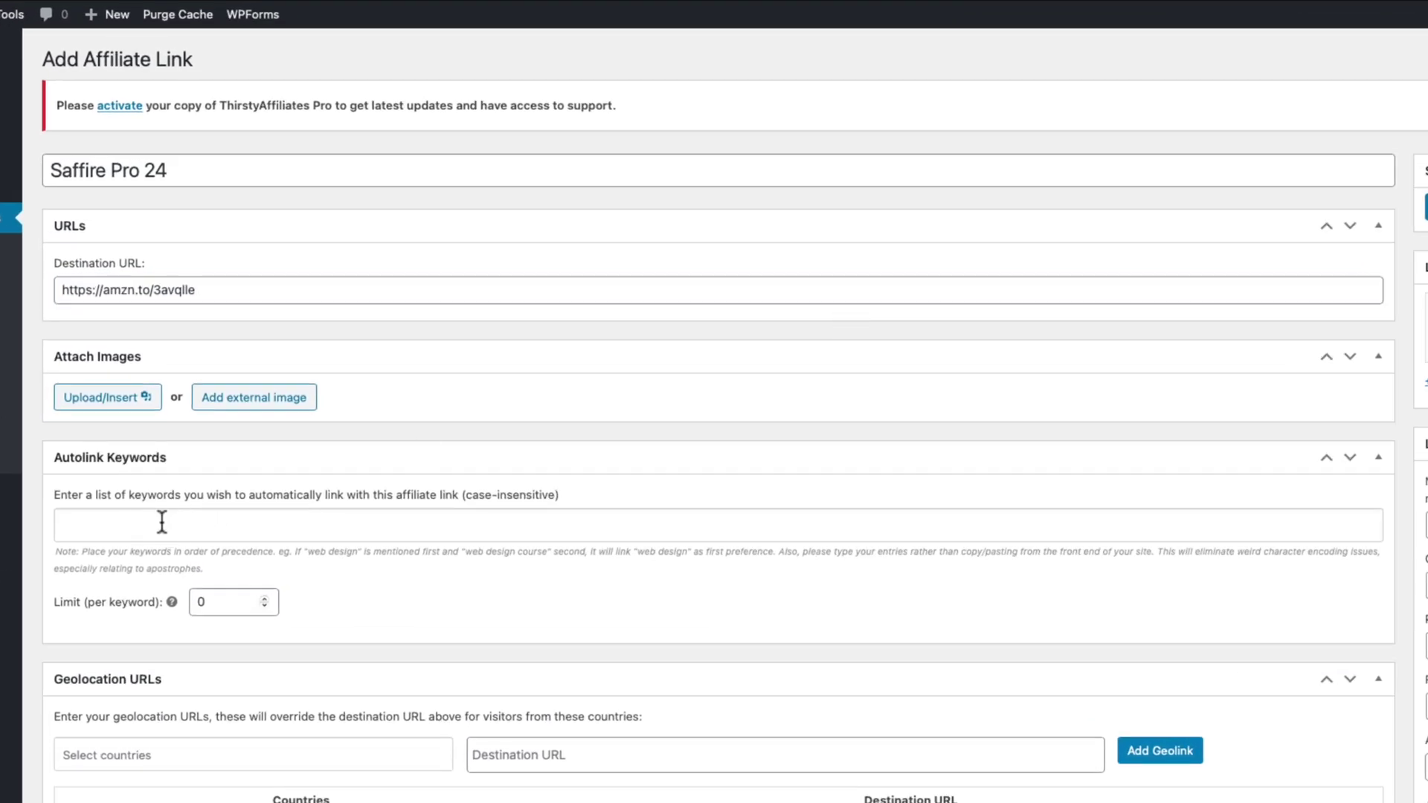
text(Saffire. Pro 24)
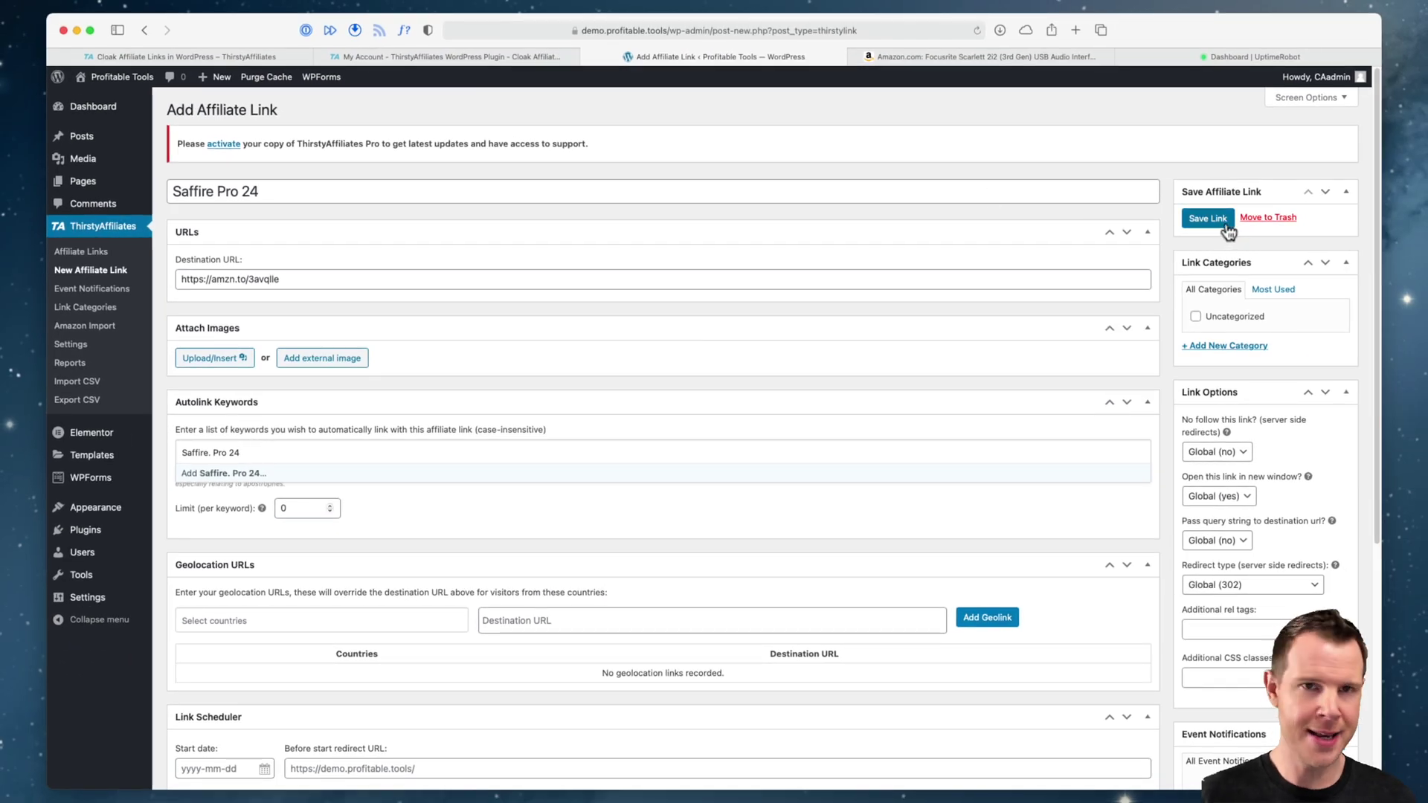
click(1426, 211)
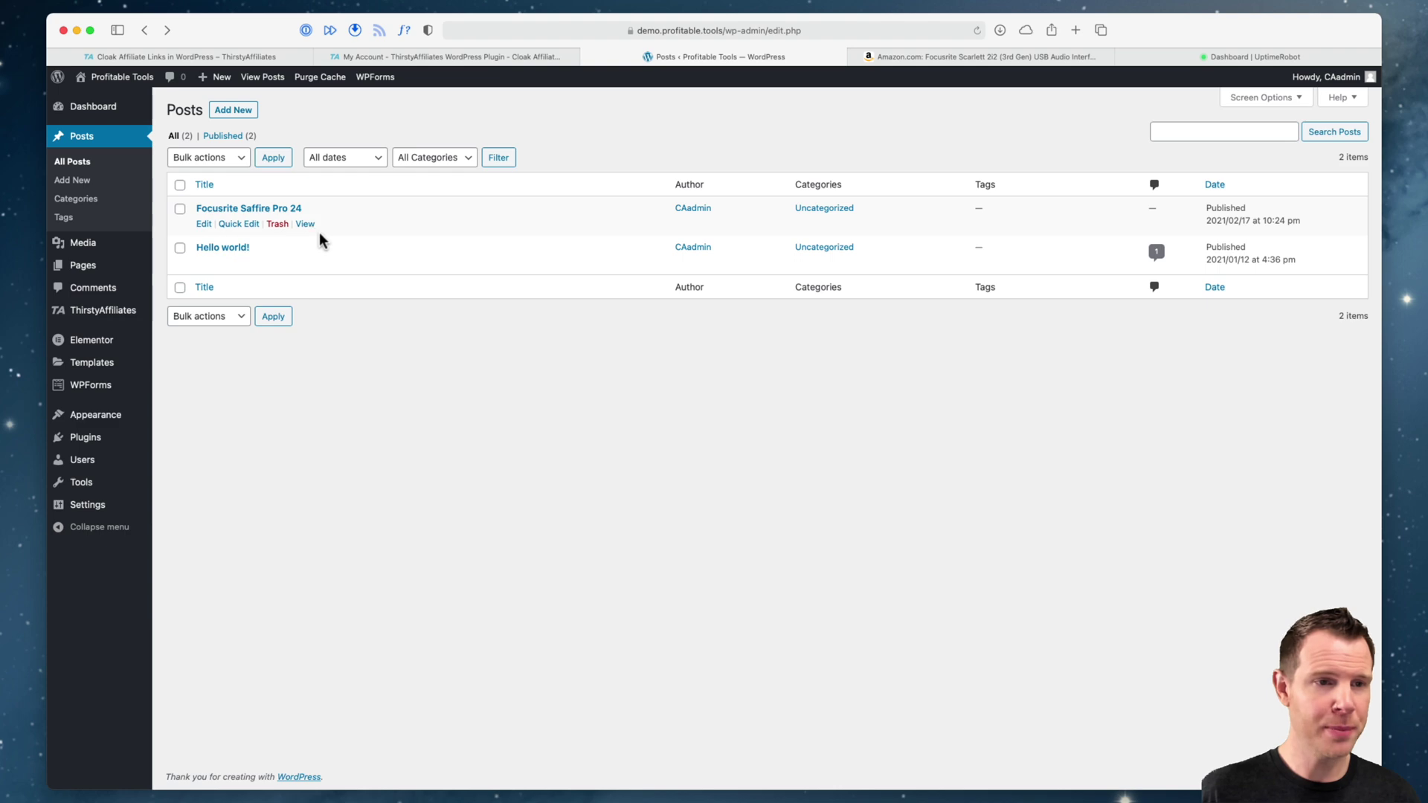
View the published Focusrite Saffire Pro 24 post and follow the autolinked "Saffire Pro 24" text to test it
click(305, 224)
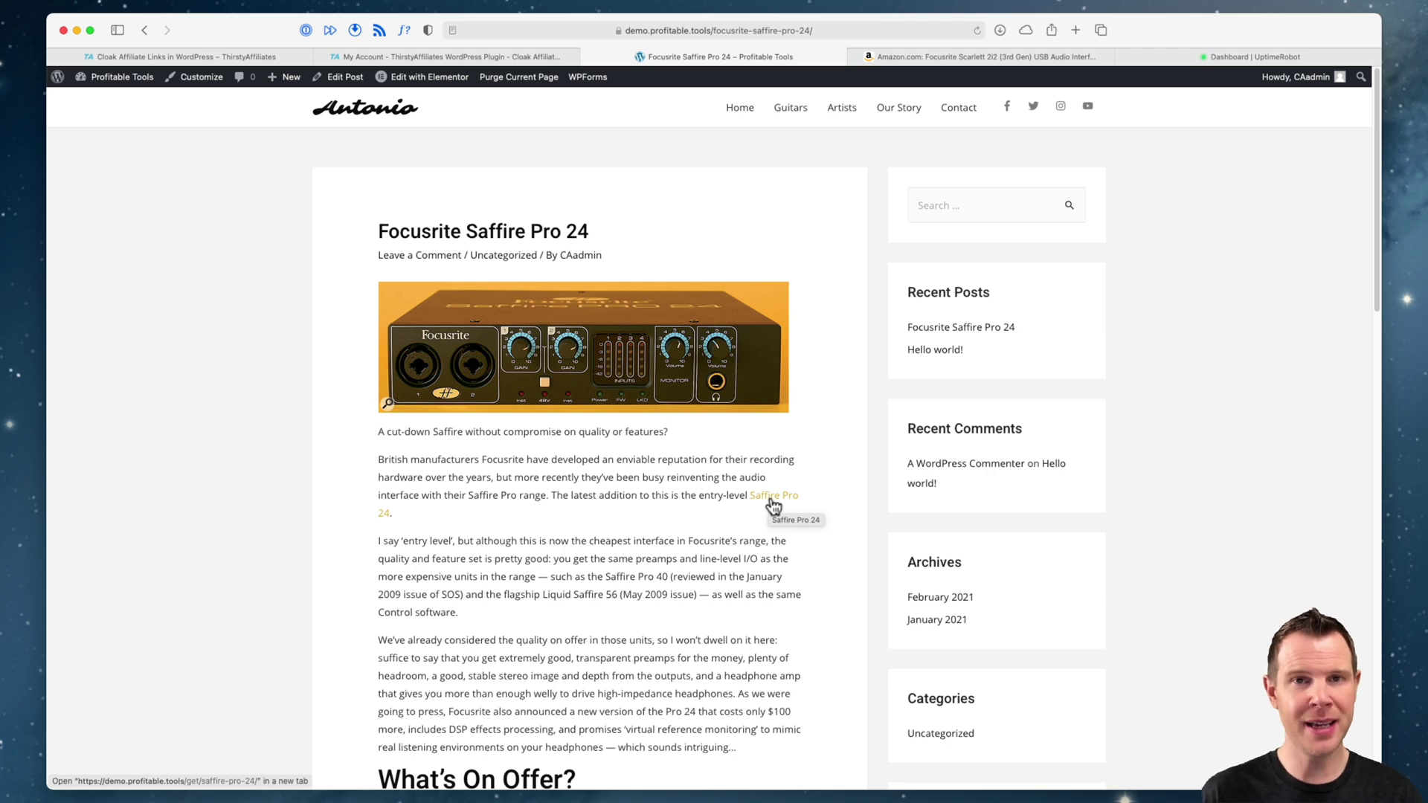
click(770, 498)
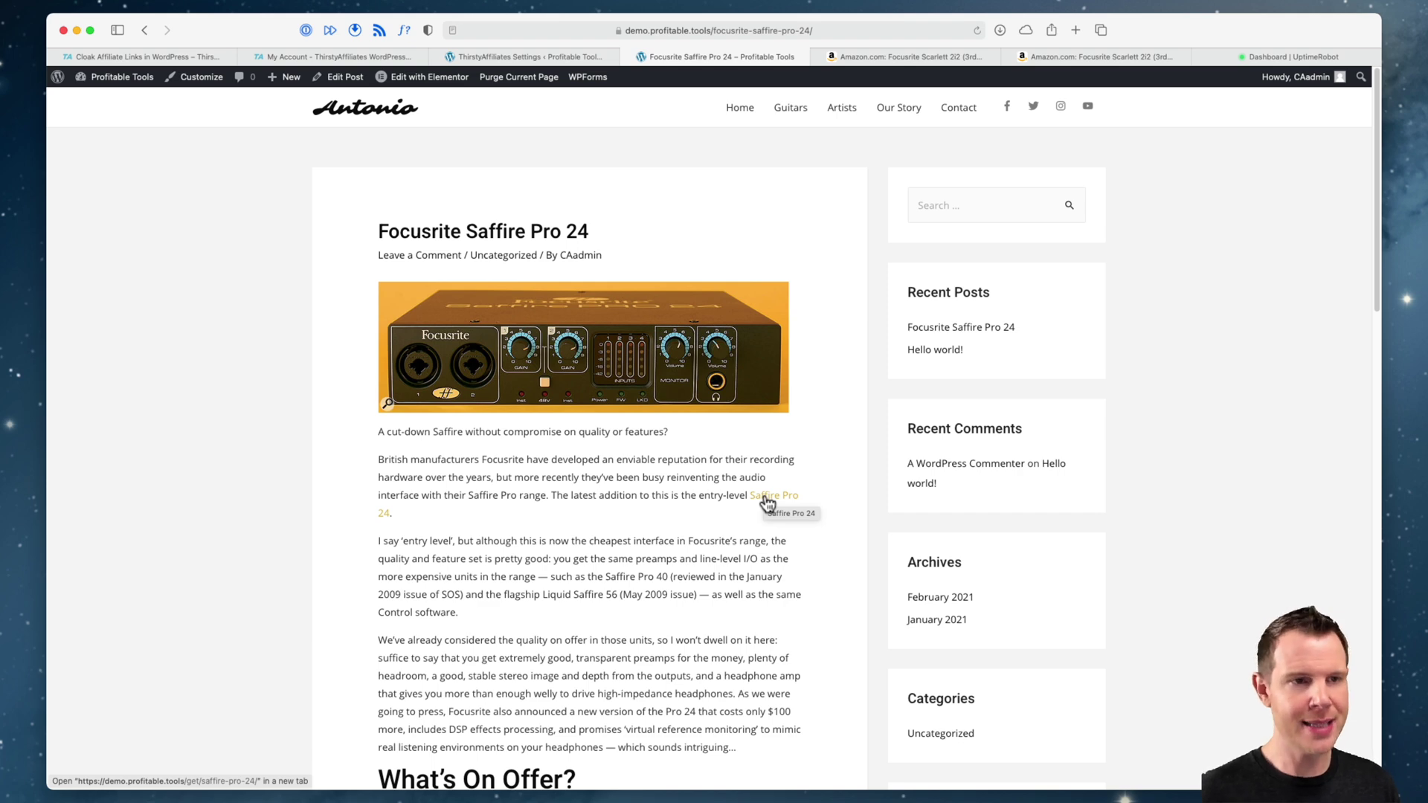
In the ThirstyAffiliates module settings, enable the Uncloak Links module and save the changes
click(524, 56)
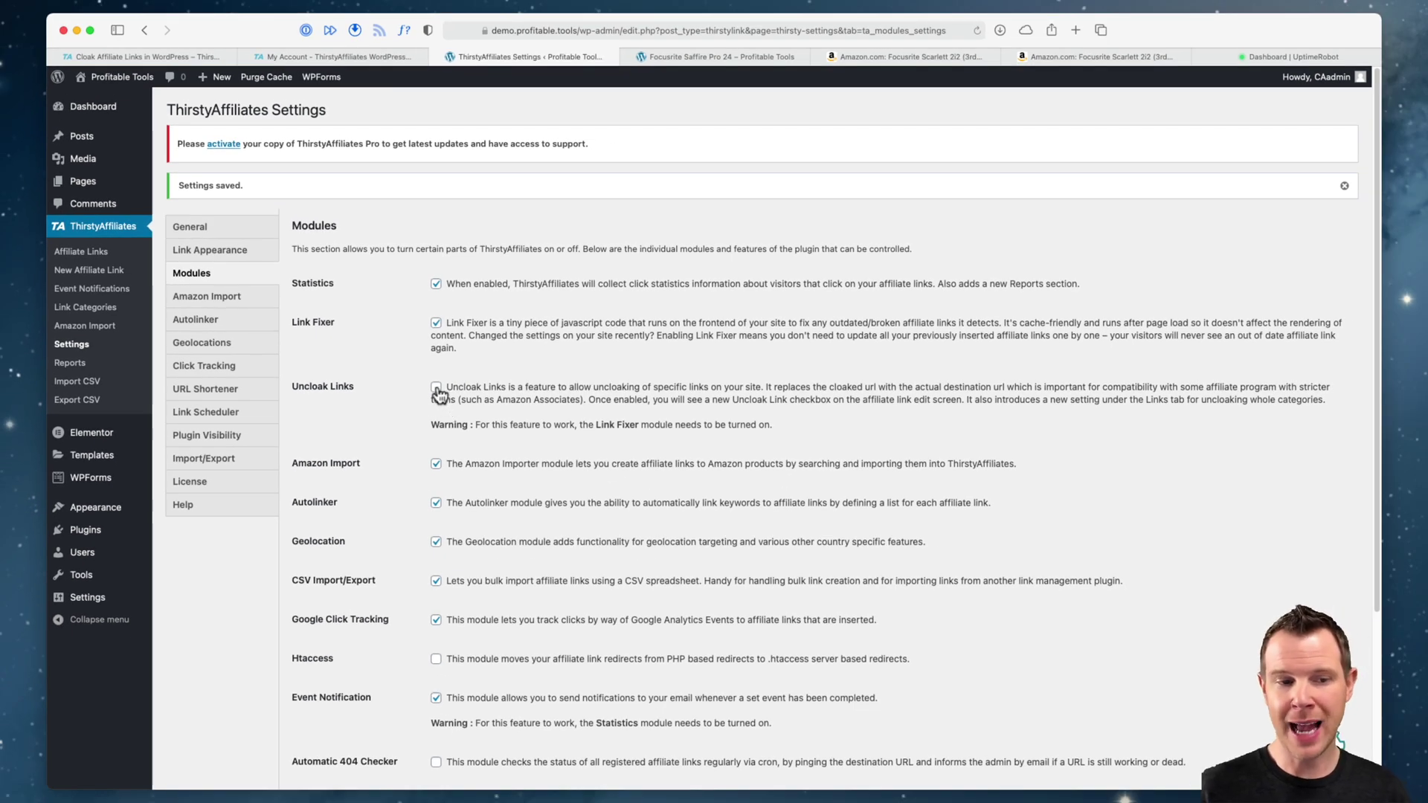
click(436, 387)
scroll(491, 476, down, 3)
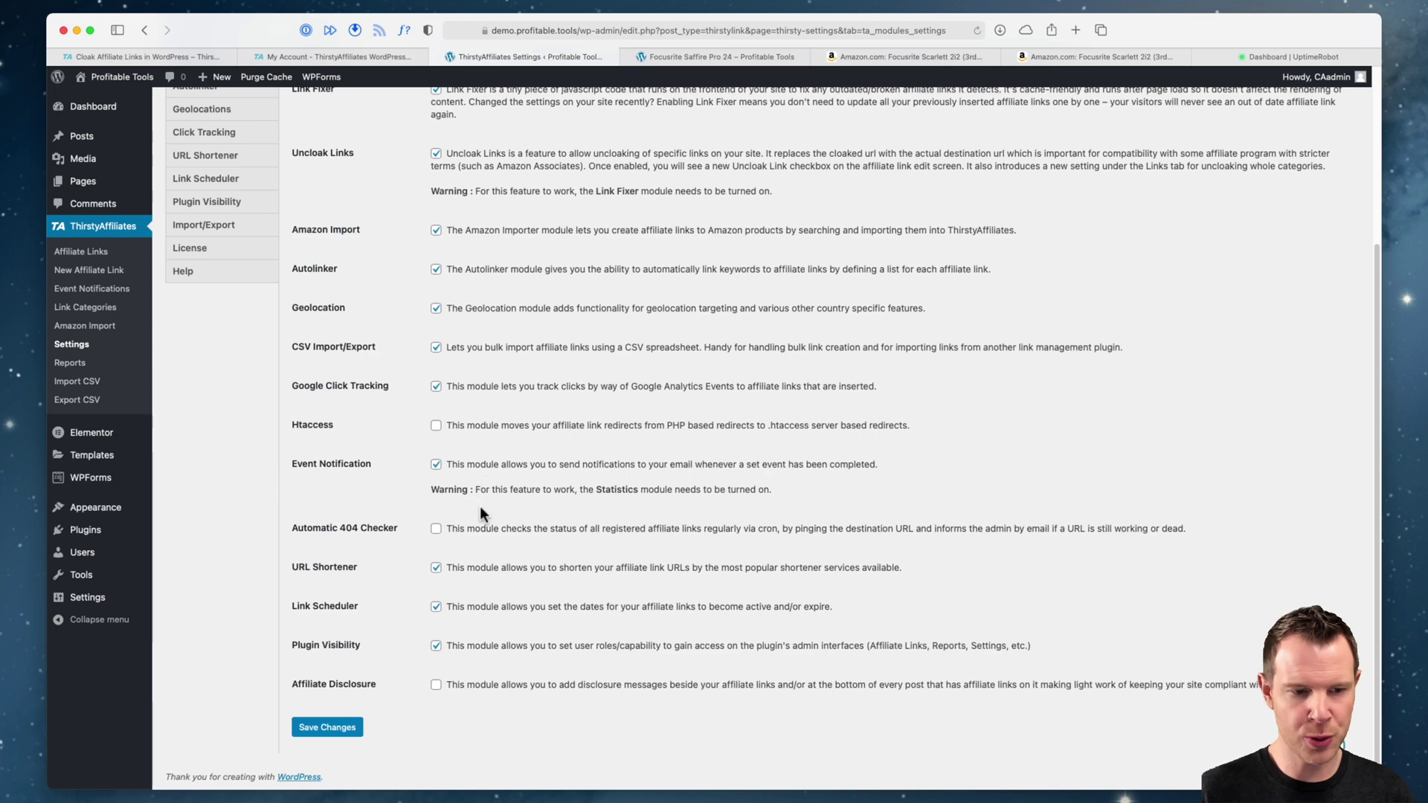
click(324, 726)
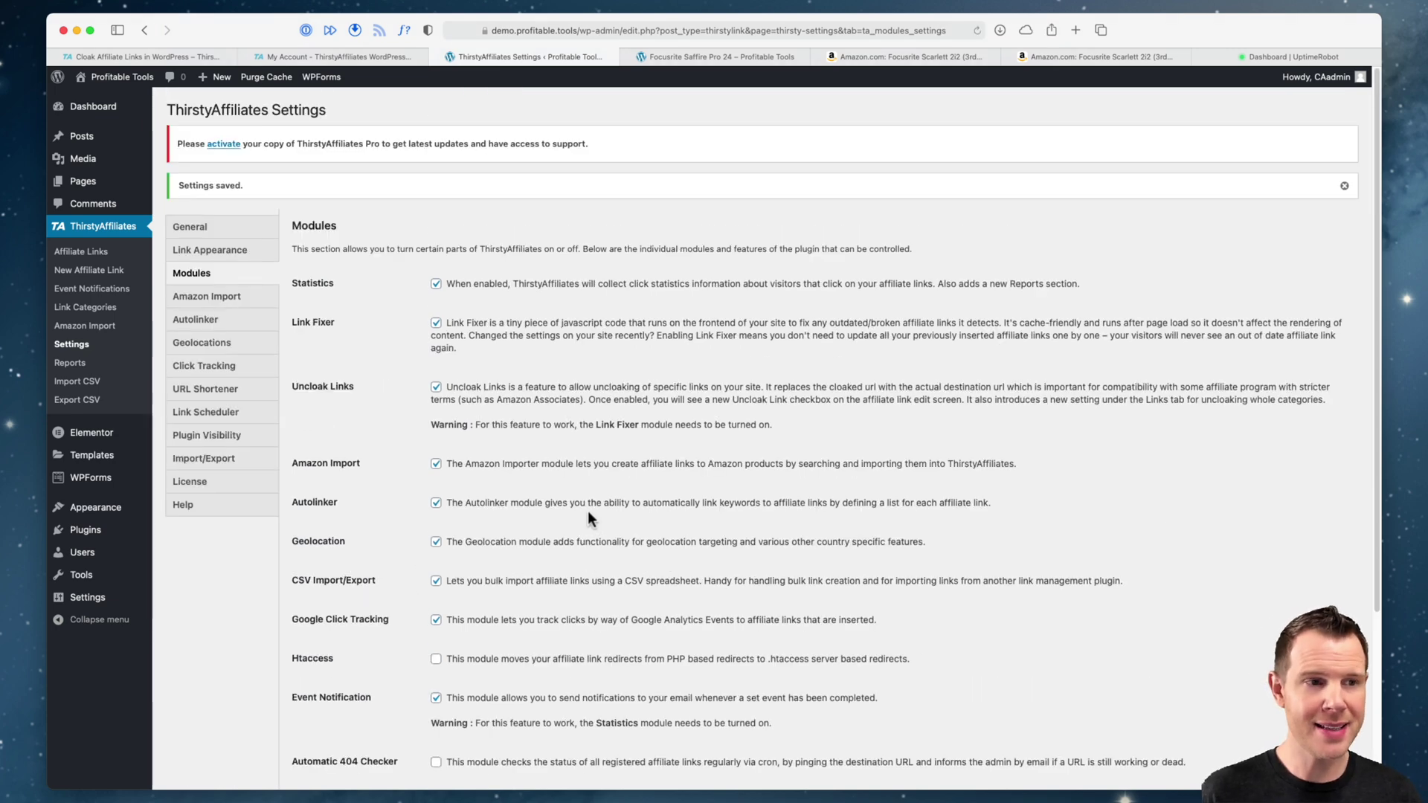
Open the Saffire Pro 24 affiliate link for editing and set its Uncloak link option to No
click(110, 251)
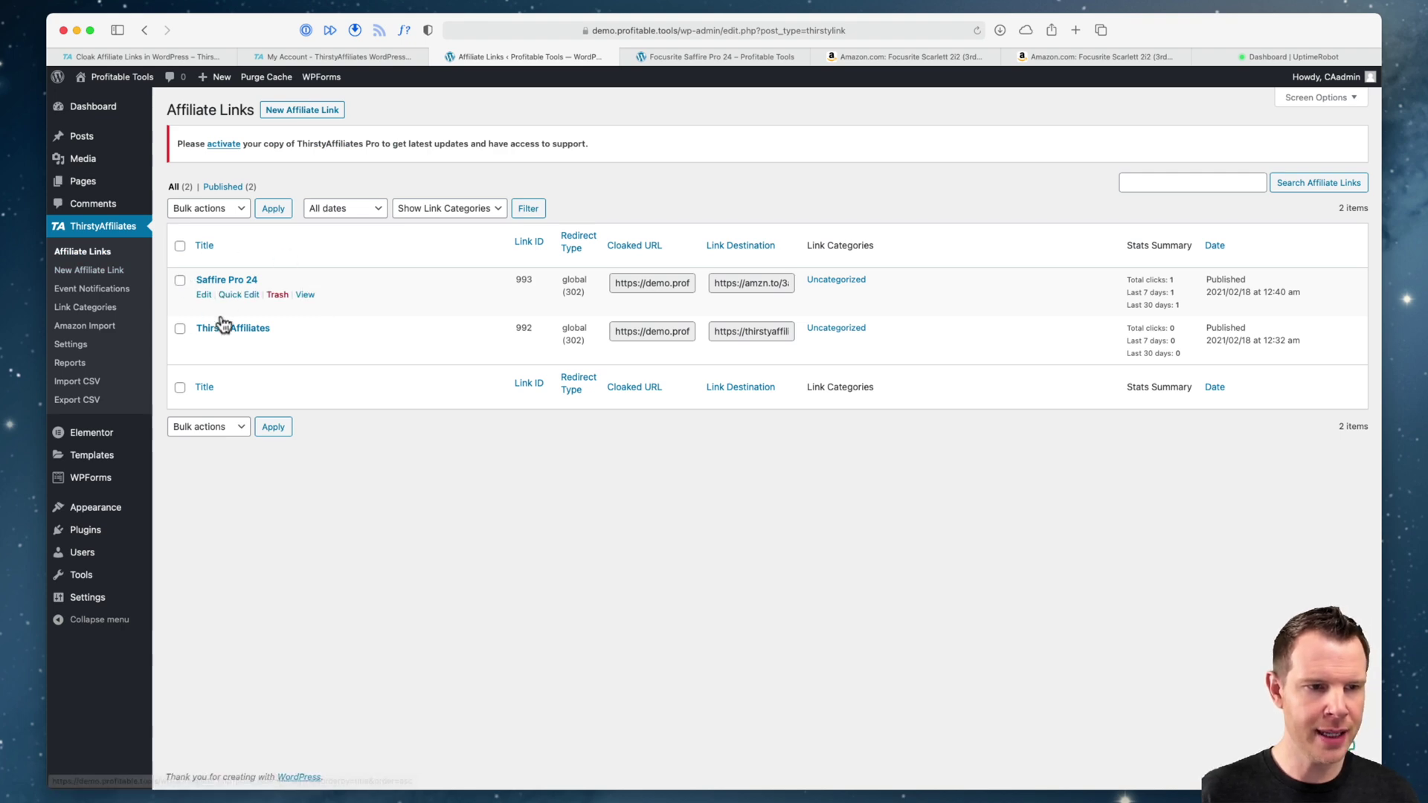
click(204, 295)
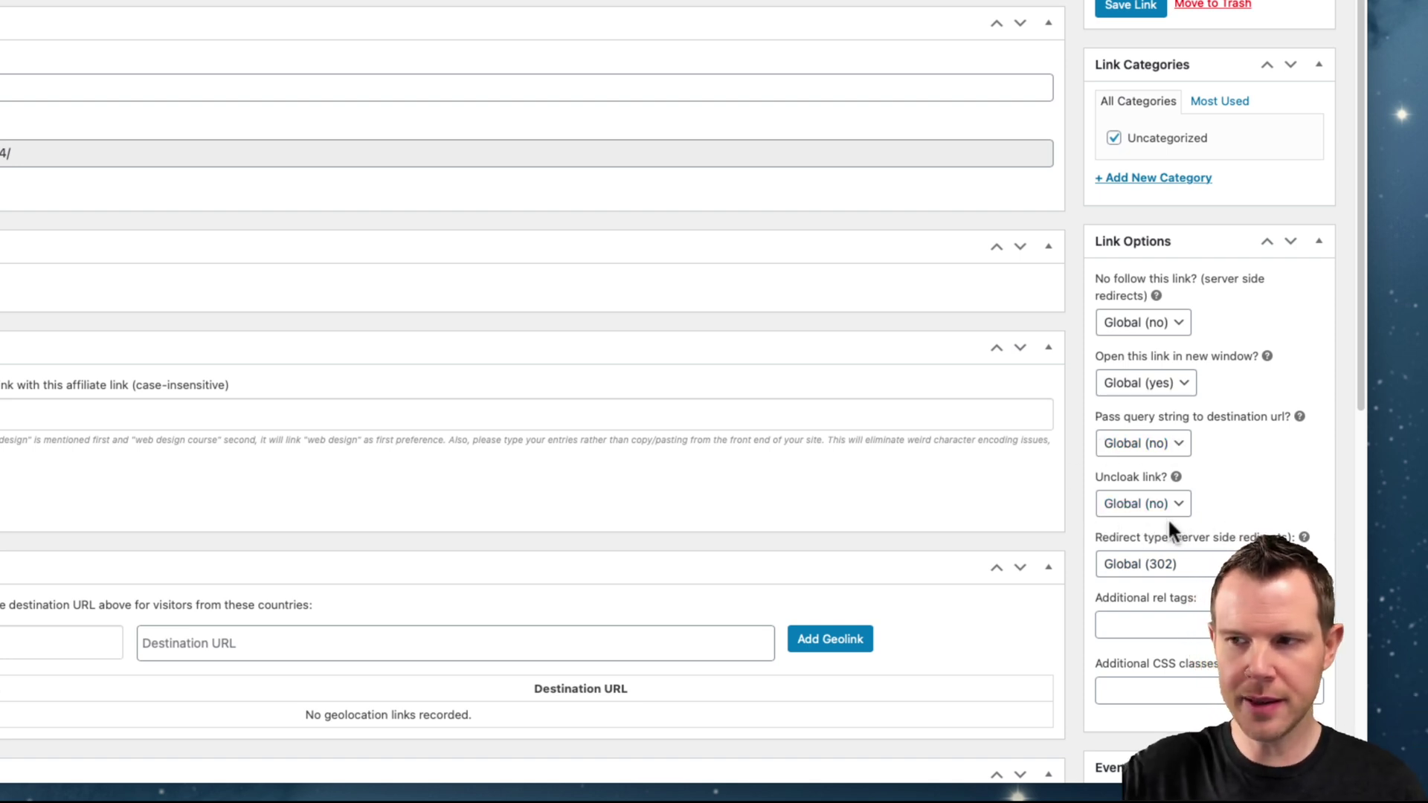
click(1168, 513)
click(1145, 536)
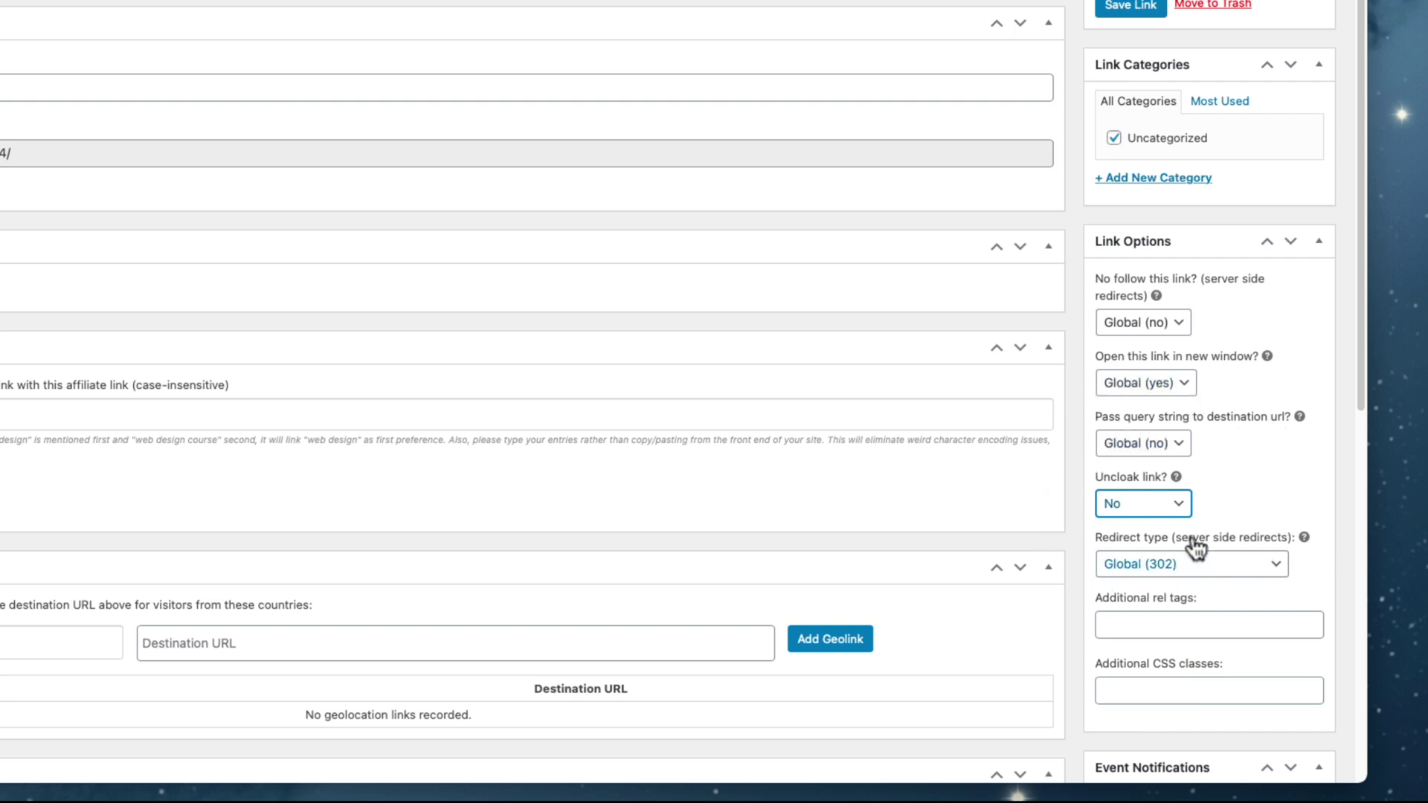
Set the Saffire Pro 24 affiliate link's Uncloak link option to Yes, save the link, and switch to the published post
click(1180, 513)
click(1167, 480)
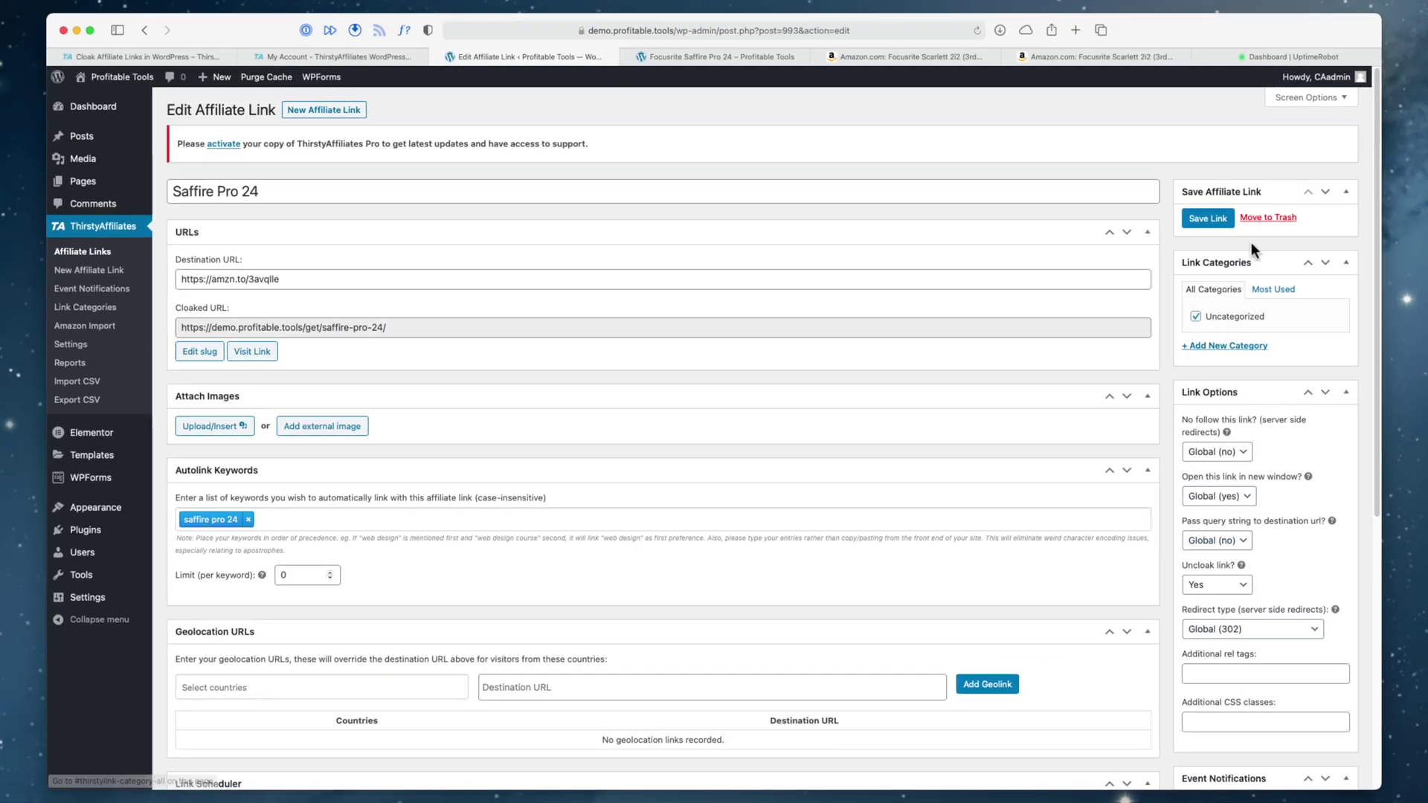
click(1207, 218)
click(718, 57)
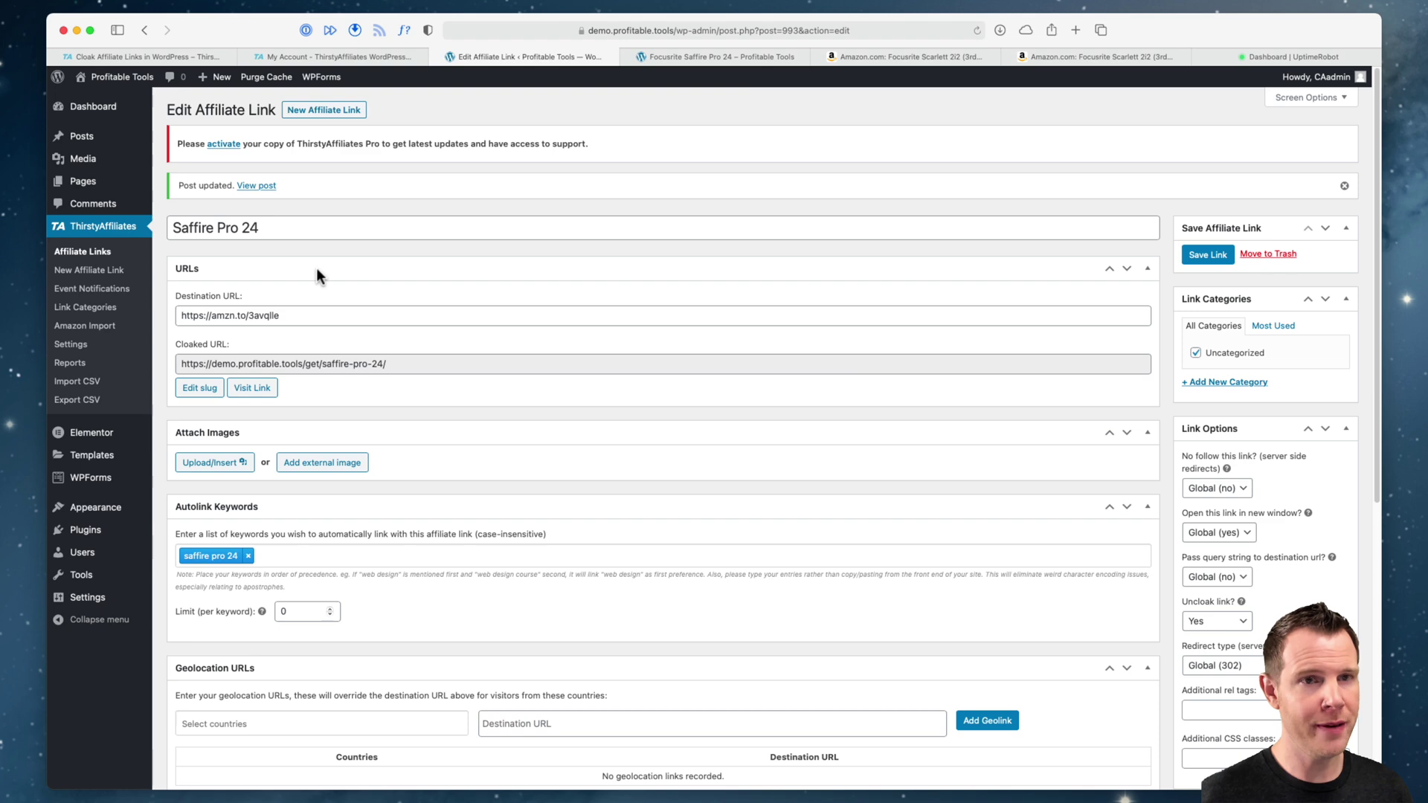
Look over the ThirstyAffiliates event notification form and the link categories page
click(113, 288)
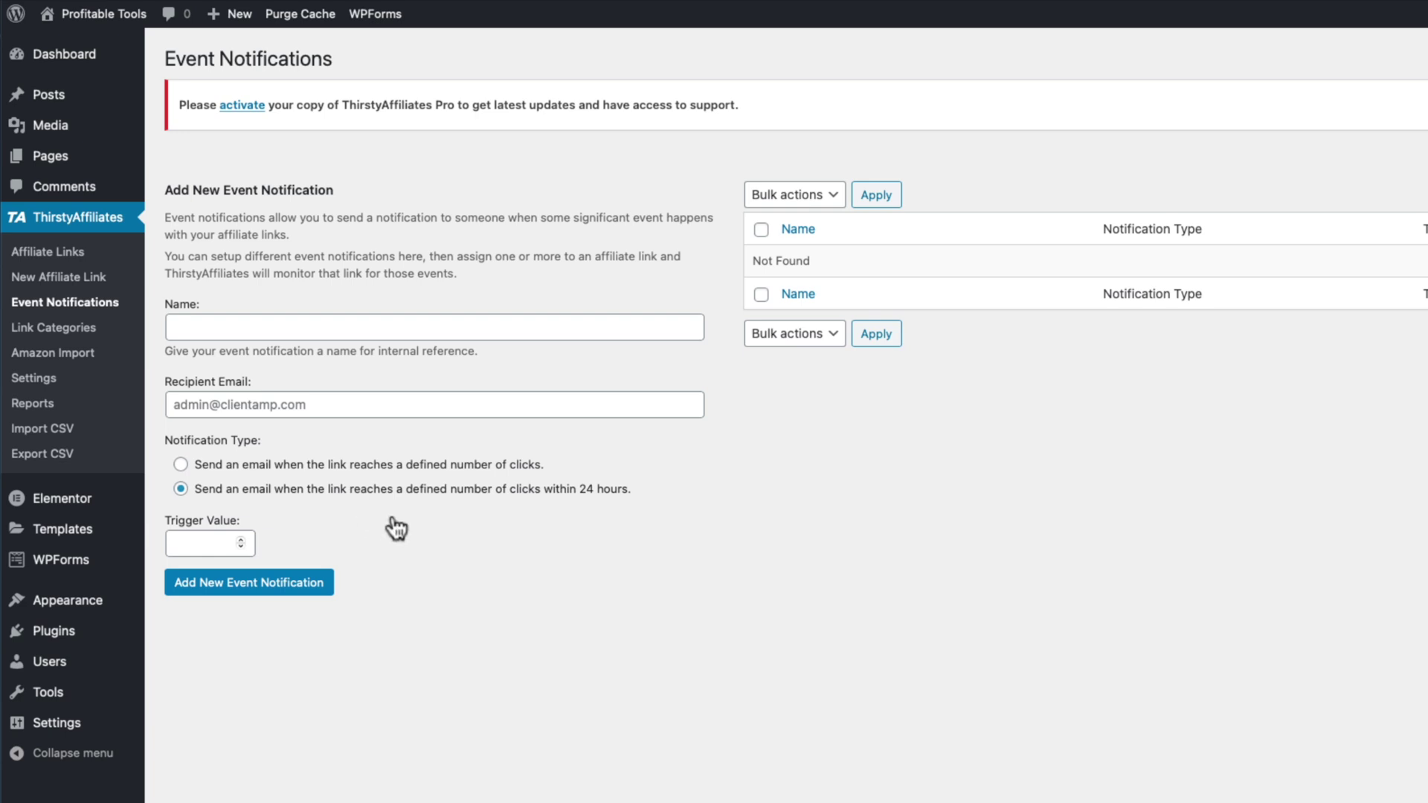
click(56, 327)
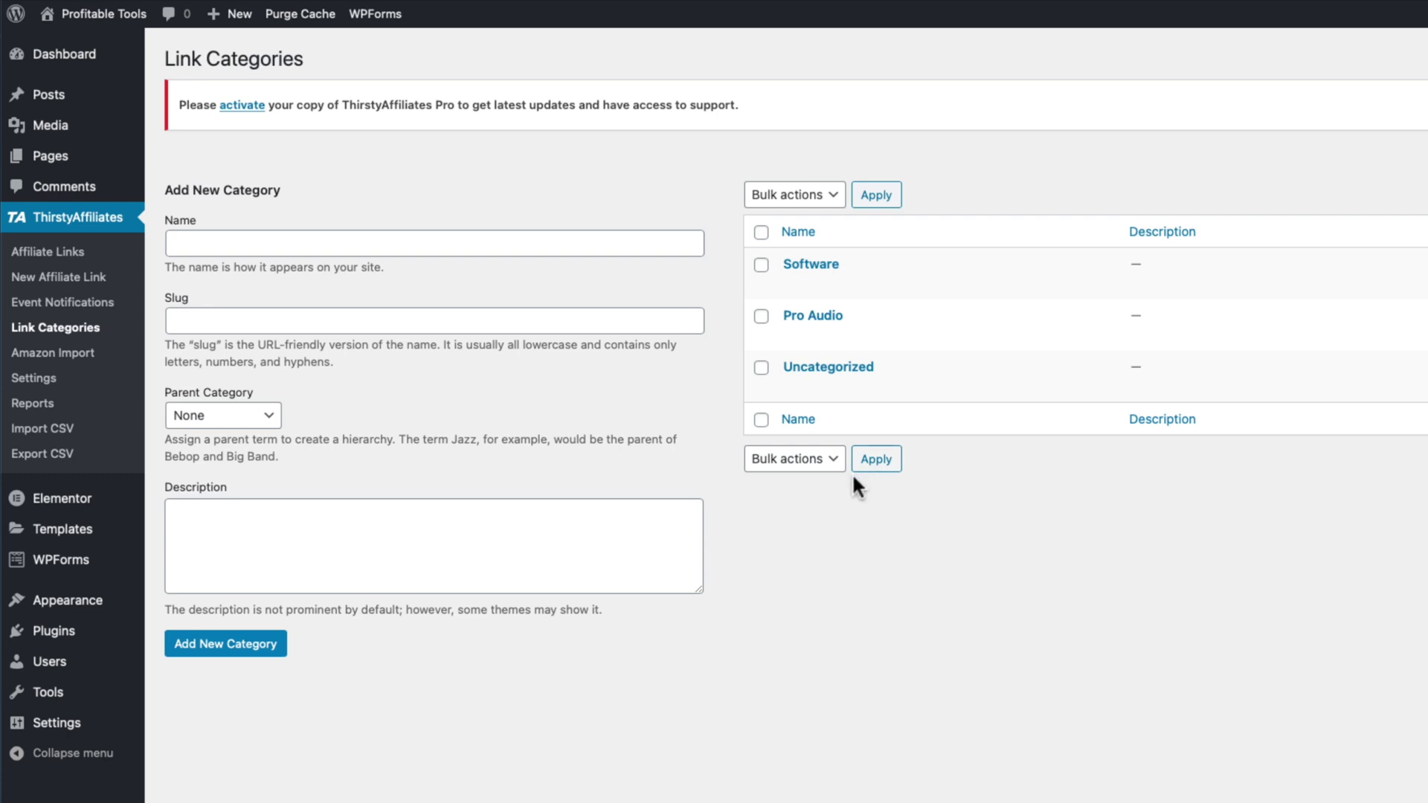
Quick-edit the Saffire Pro 24 affiliate link to replace its Uncategorized category with Pro Audio, and save it
click(34, 253)
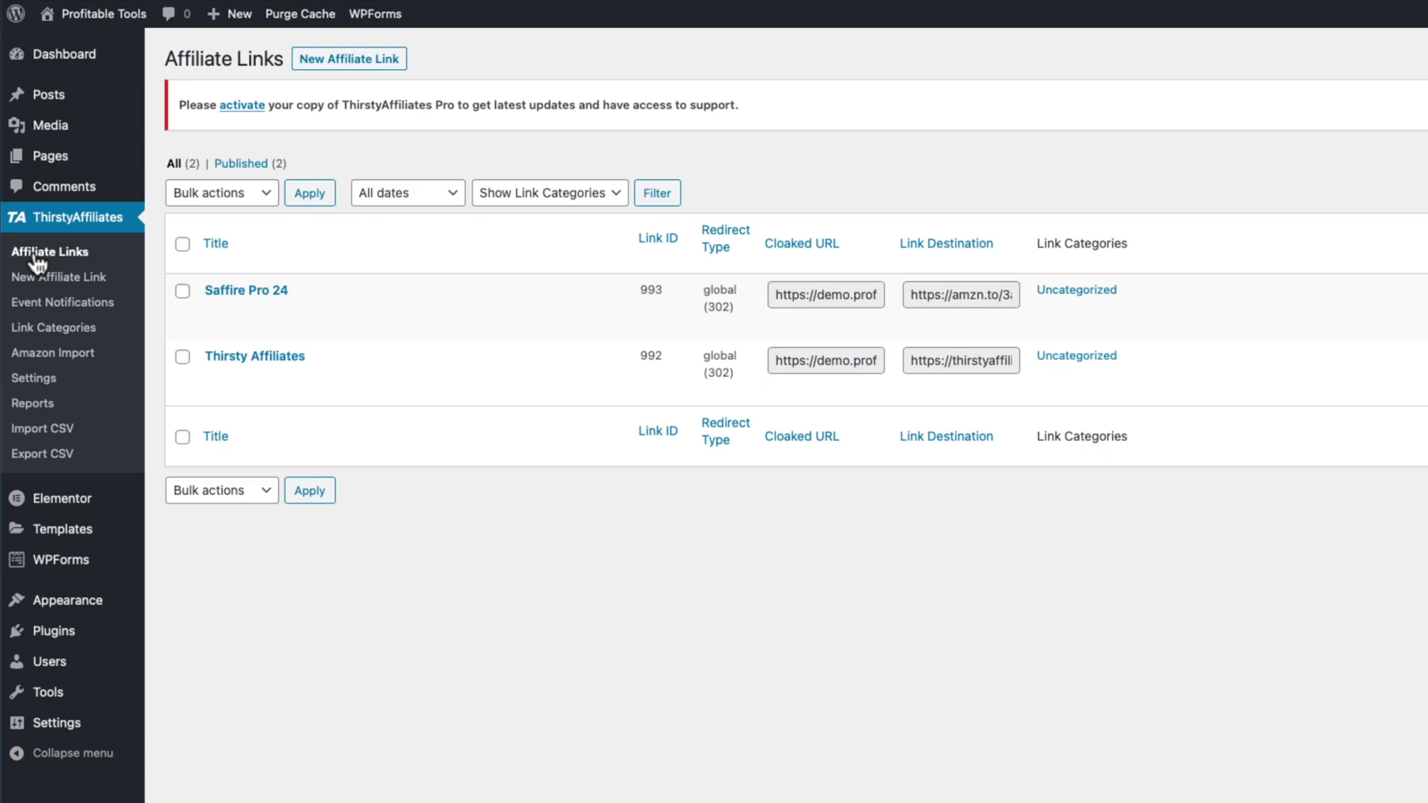
click(260, 310)
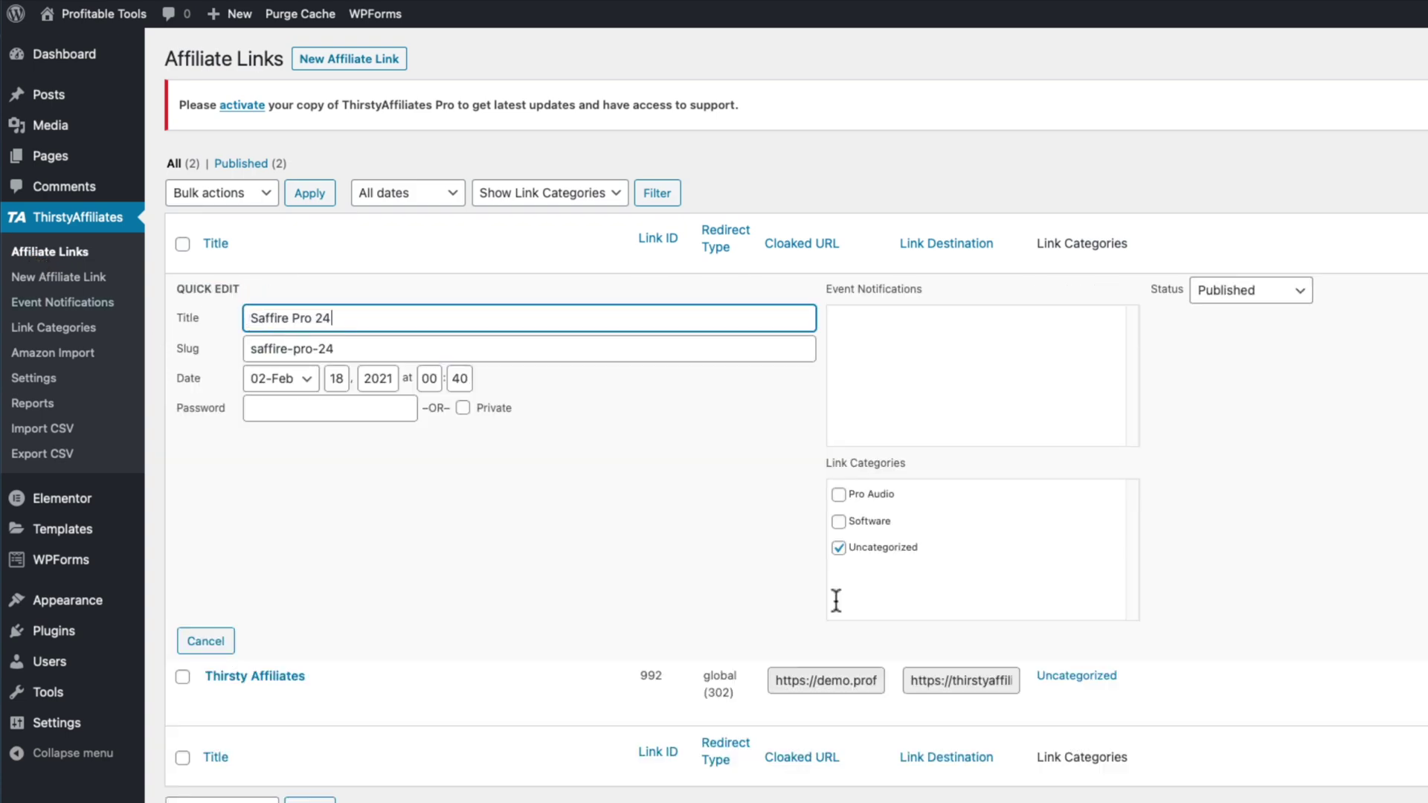
click(838, 495)
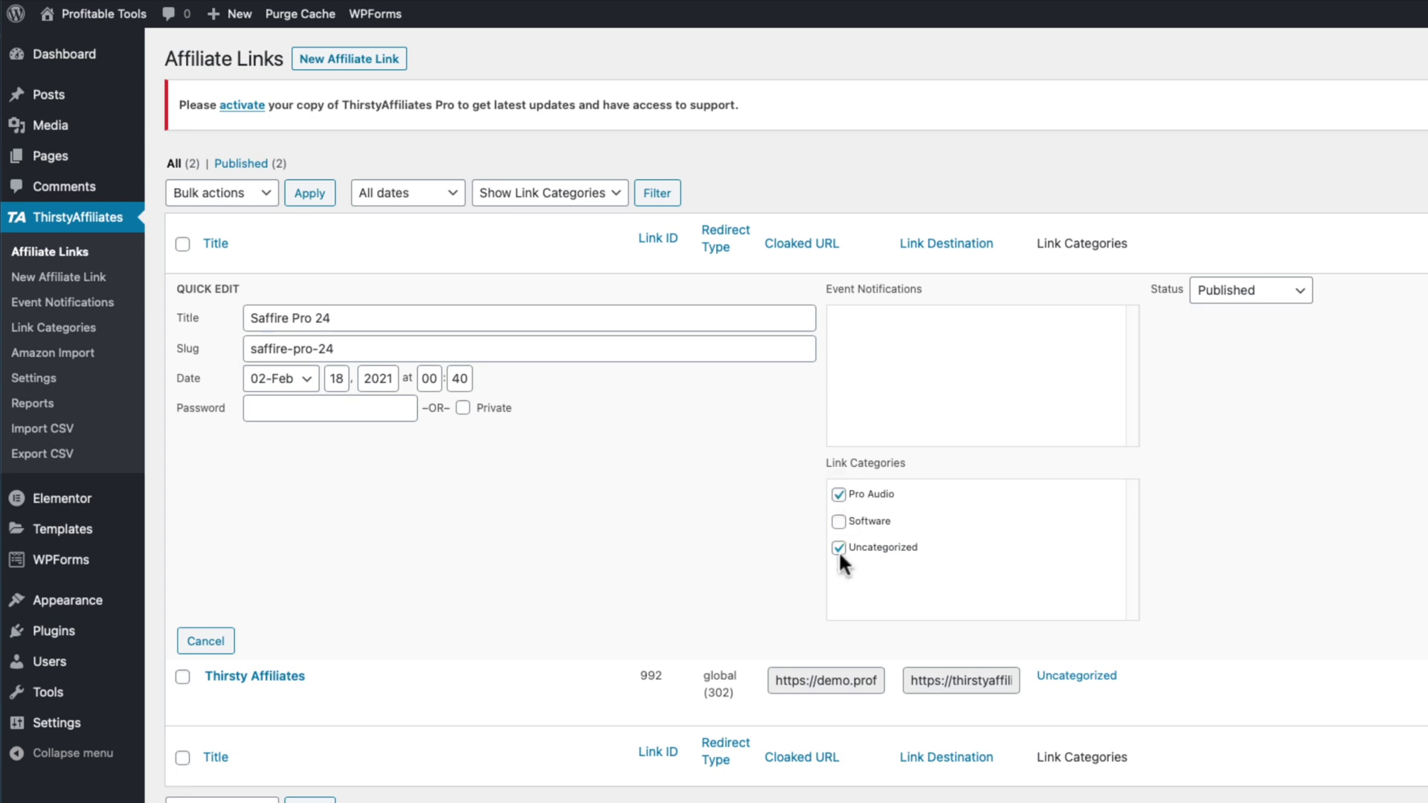
key(Return)
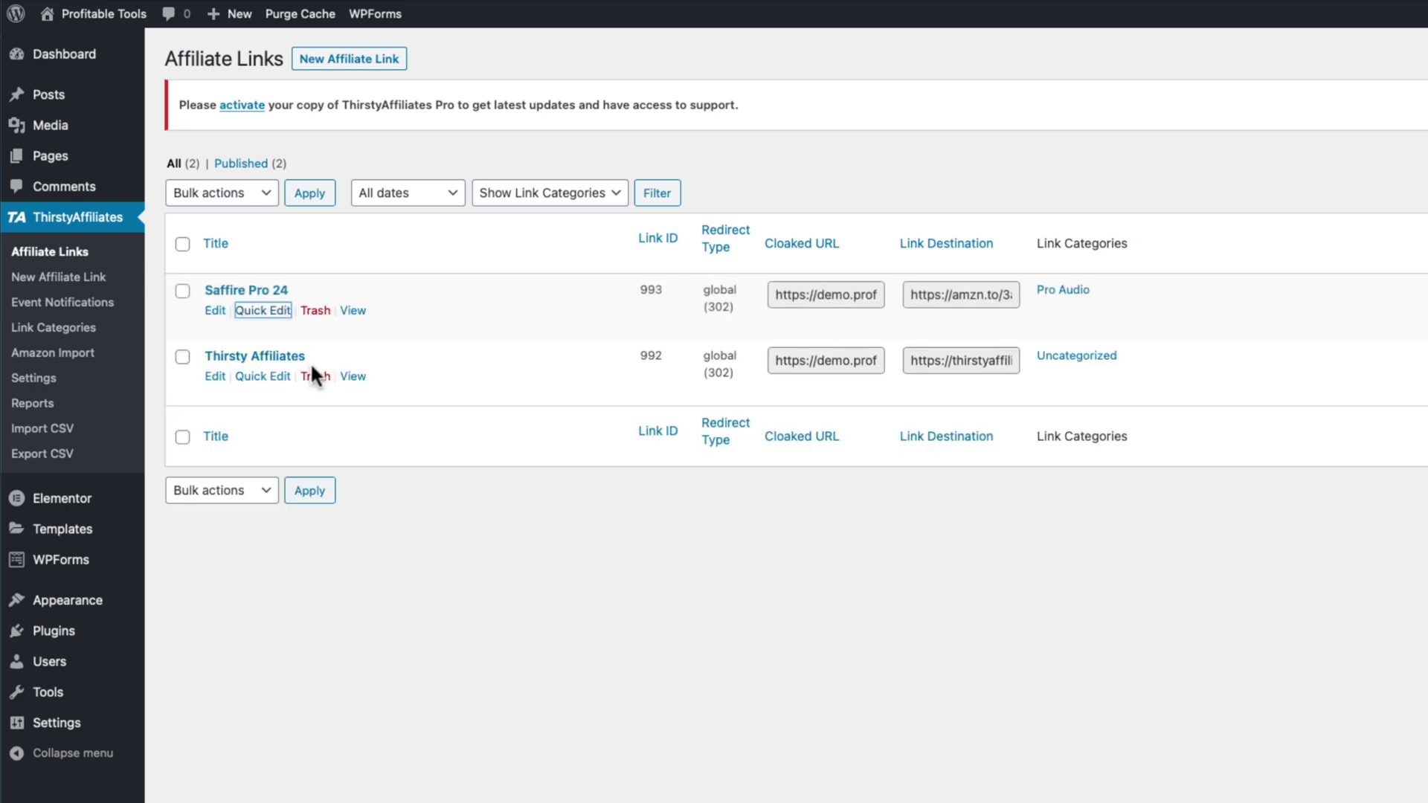
Quick-edit the Thirsty Affiliates link to replace its Uncategorized category with Software, and update it
click(263, 376)
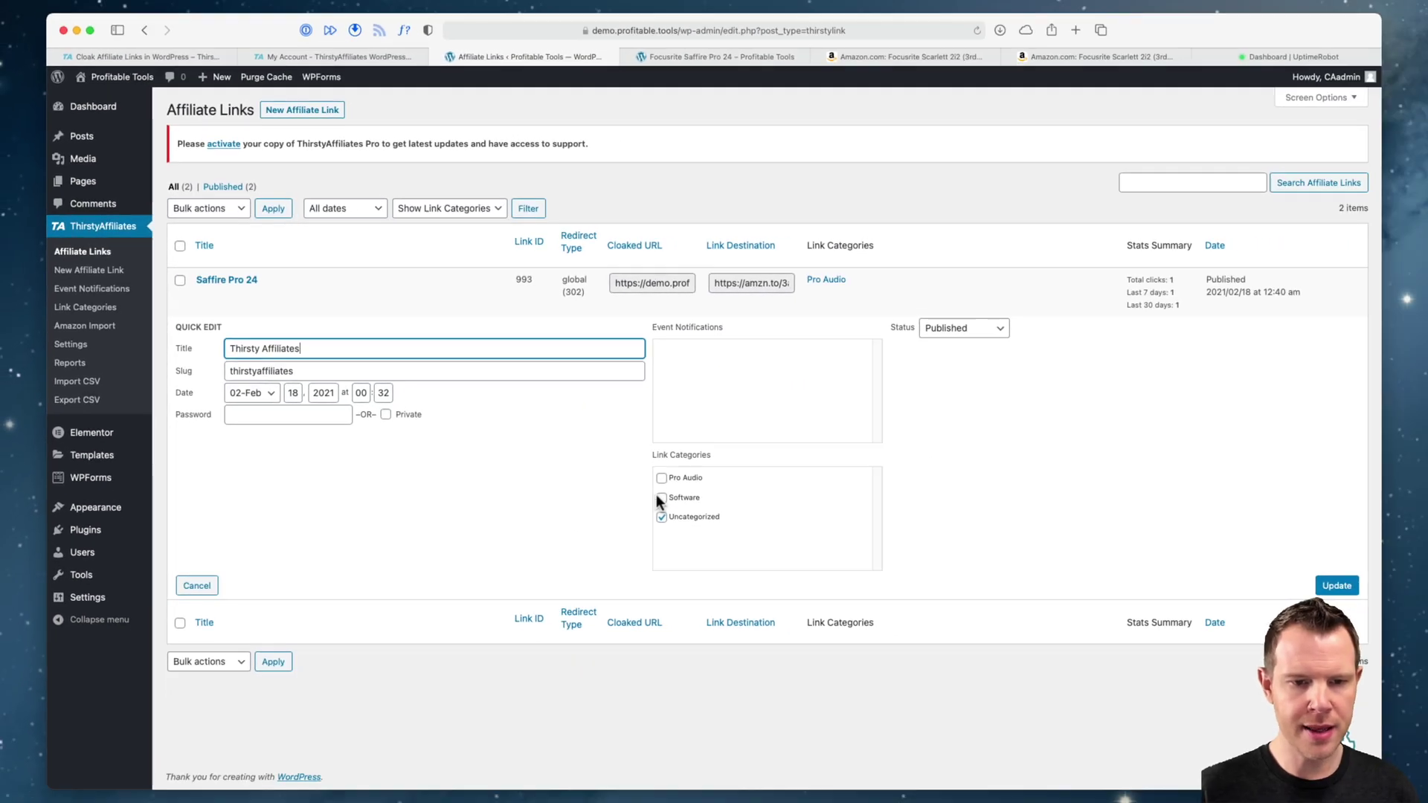
click(659, 497)
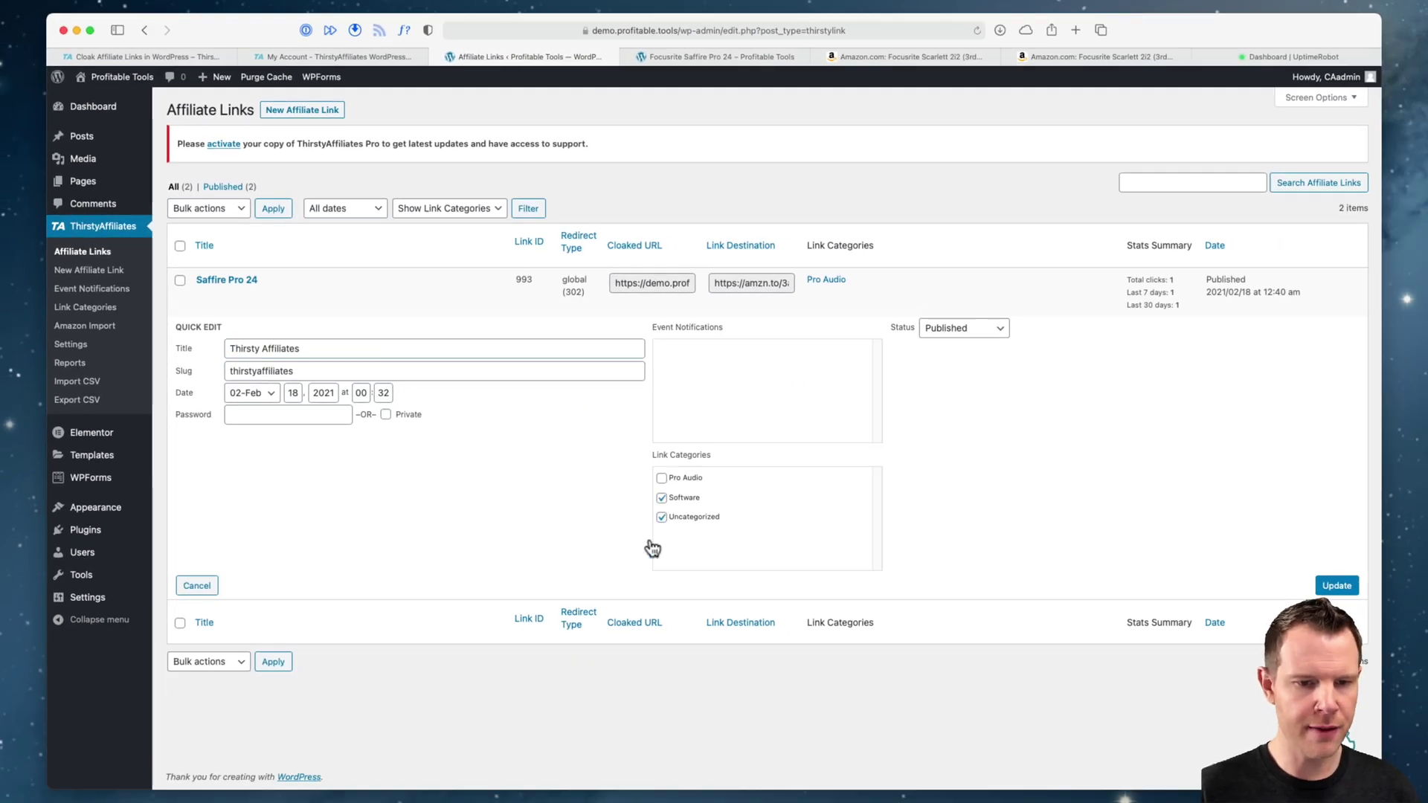
click(662, 517)
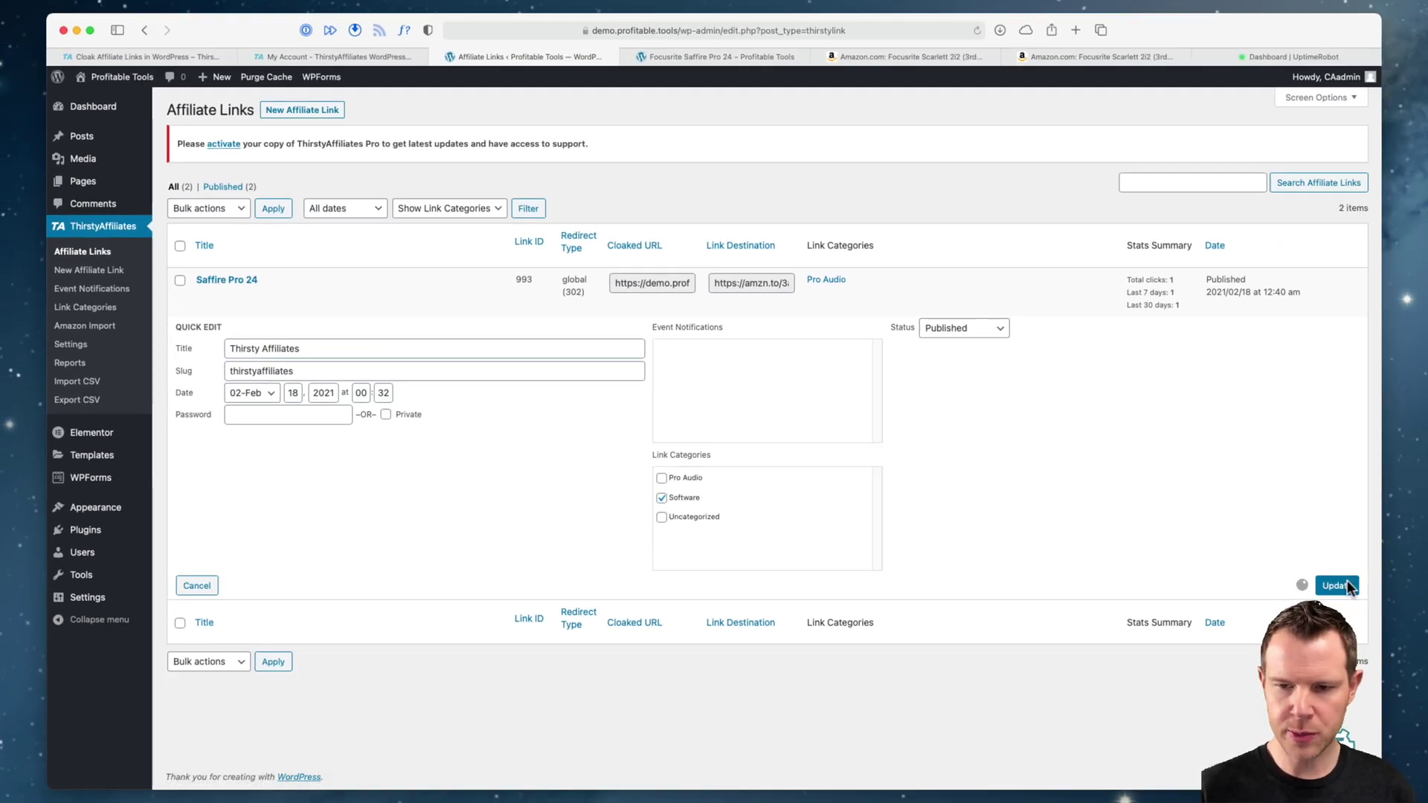
click(1344, 585)
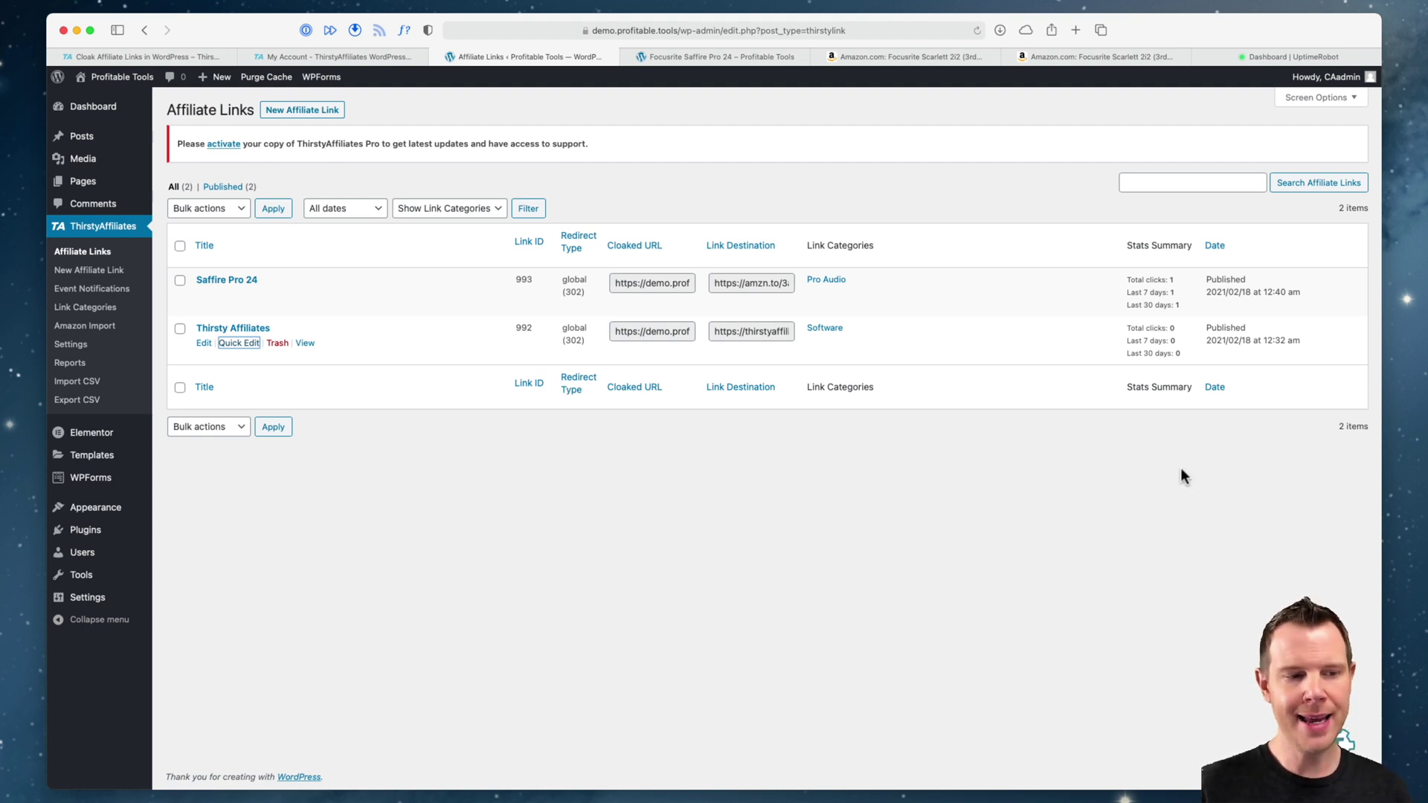
Open the ThirstyAffiliates link overview report for the year and add a category report for Software to the chart
click(70, 362)
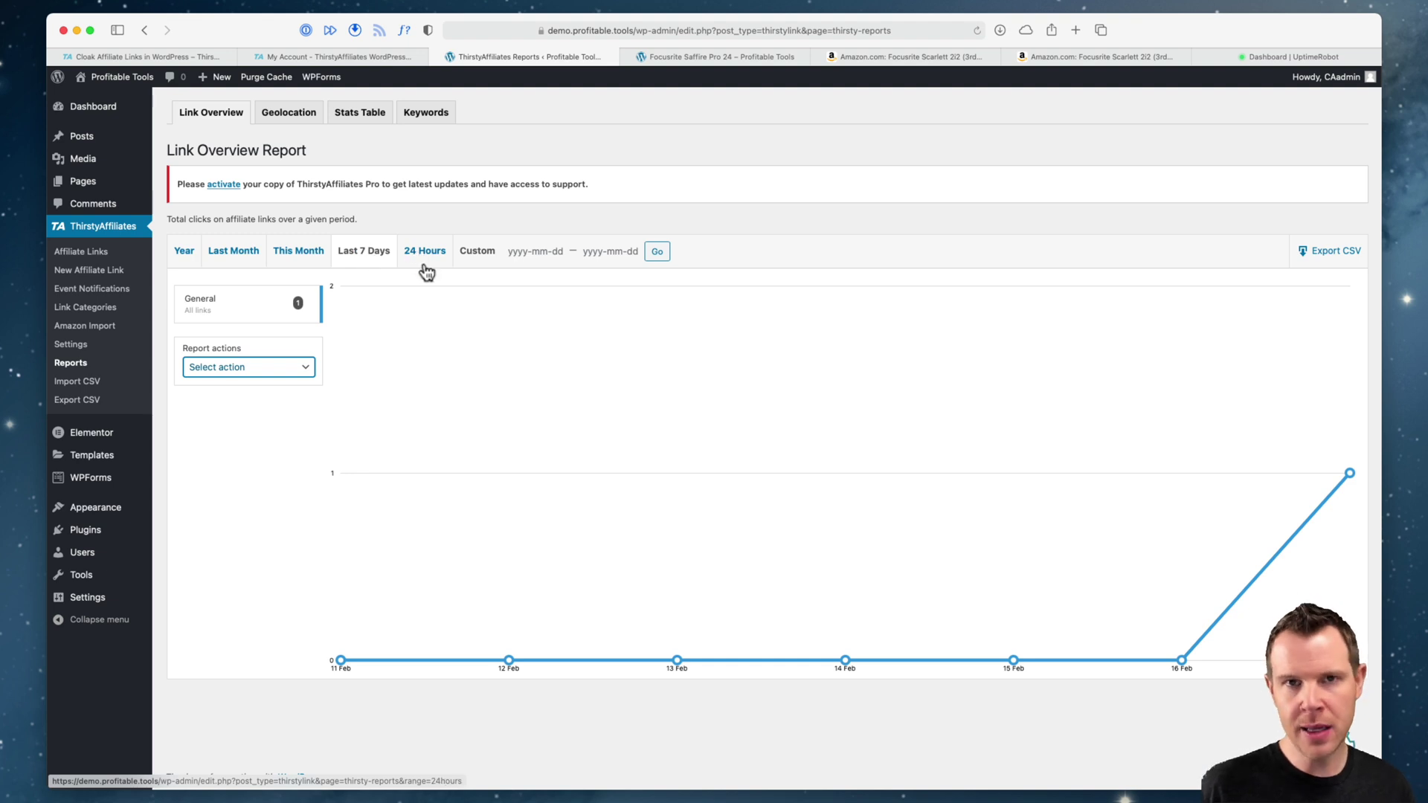
click(192, 255)
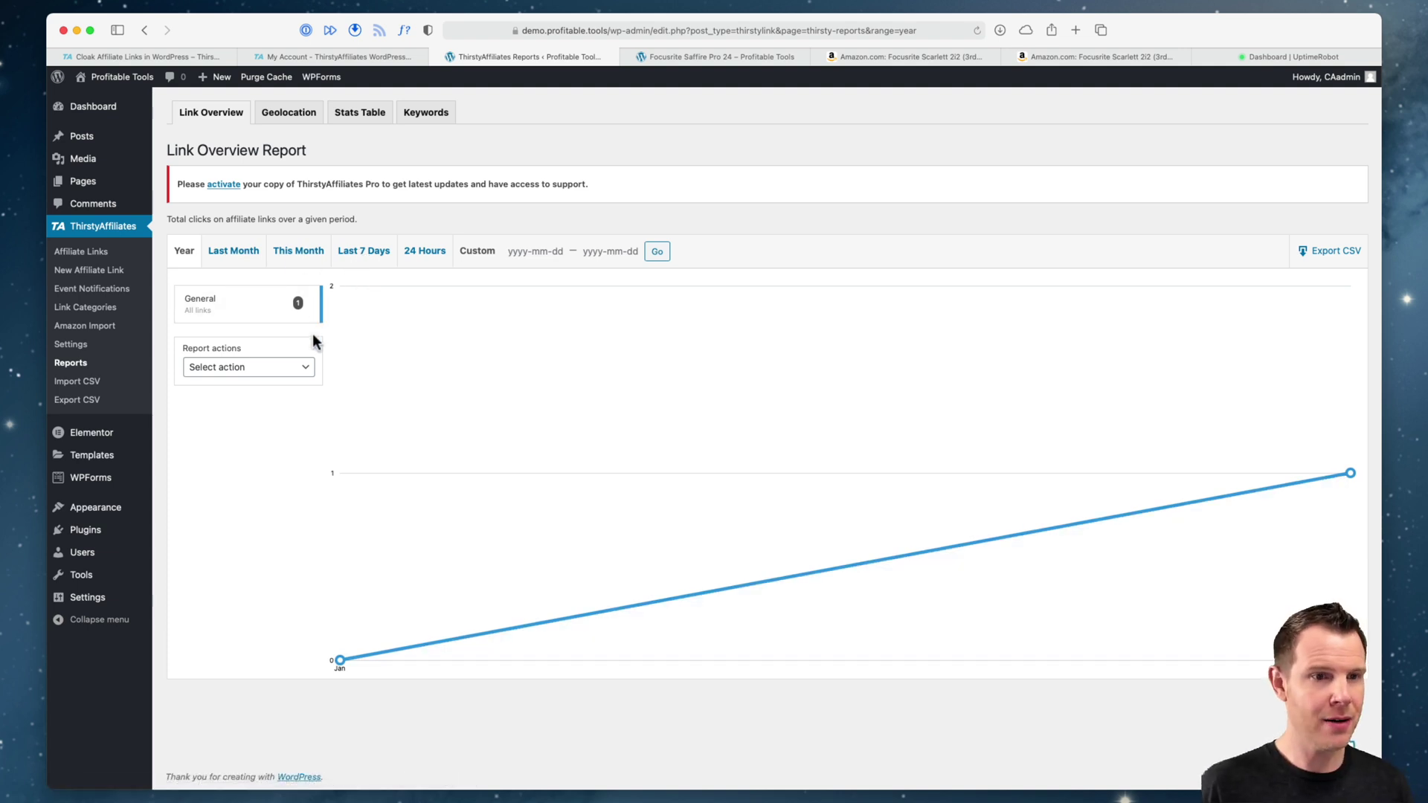
click(291, 372)
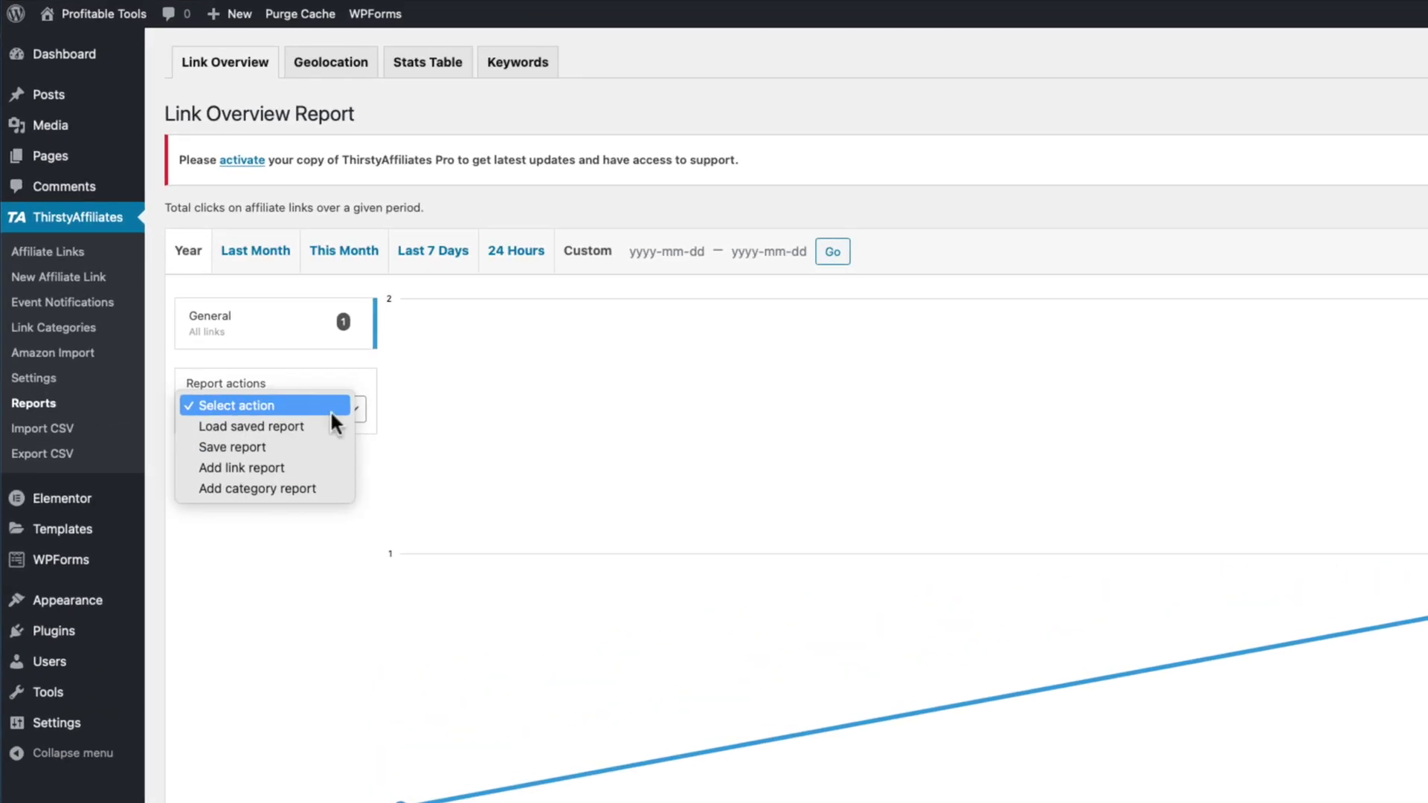
click(306, 488)
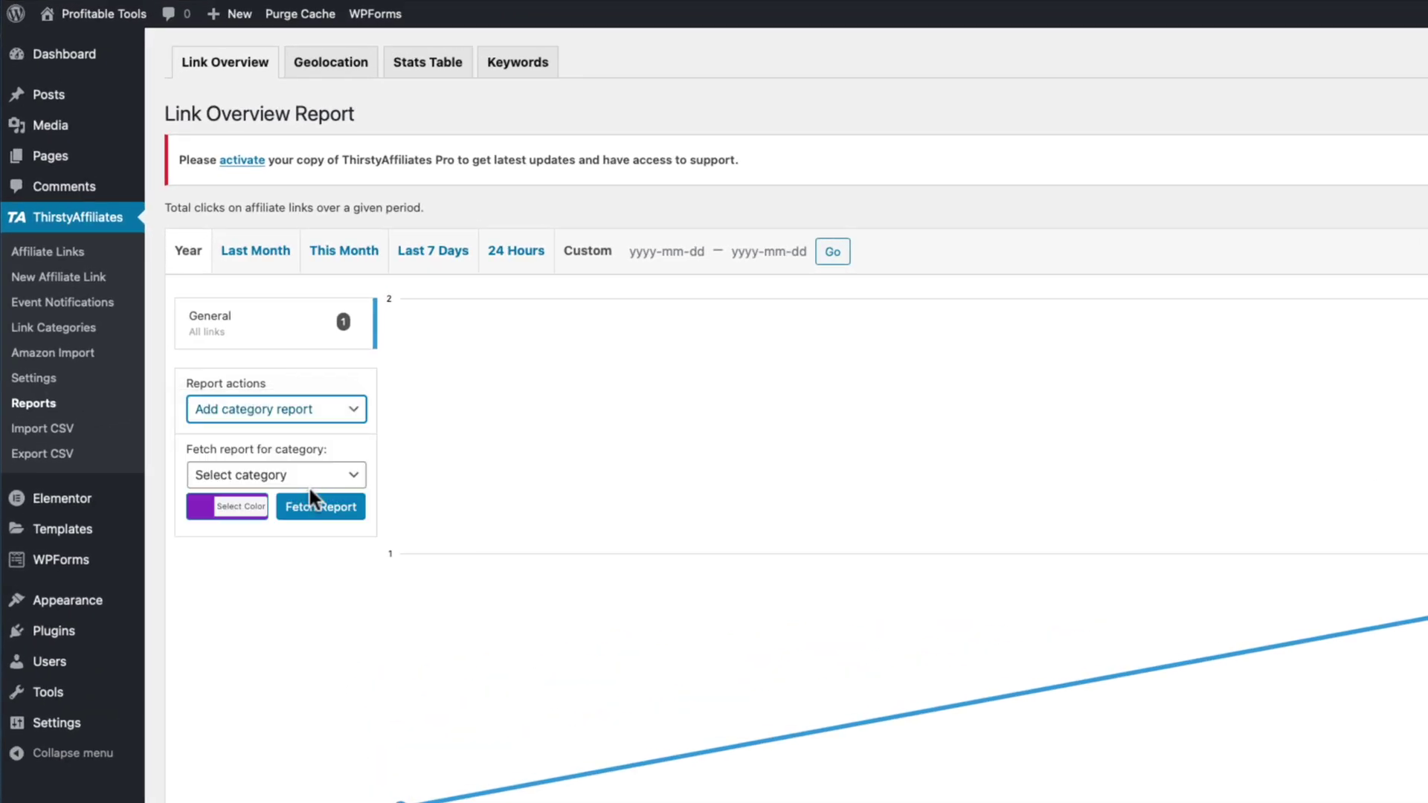
click(291, 473)
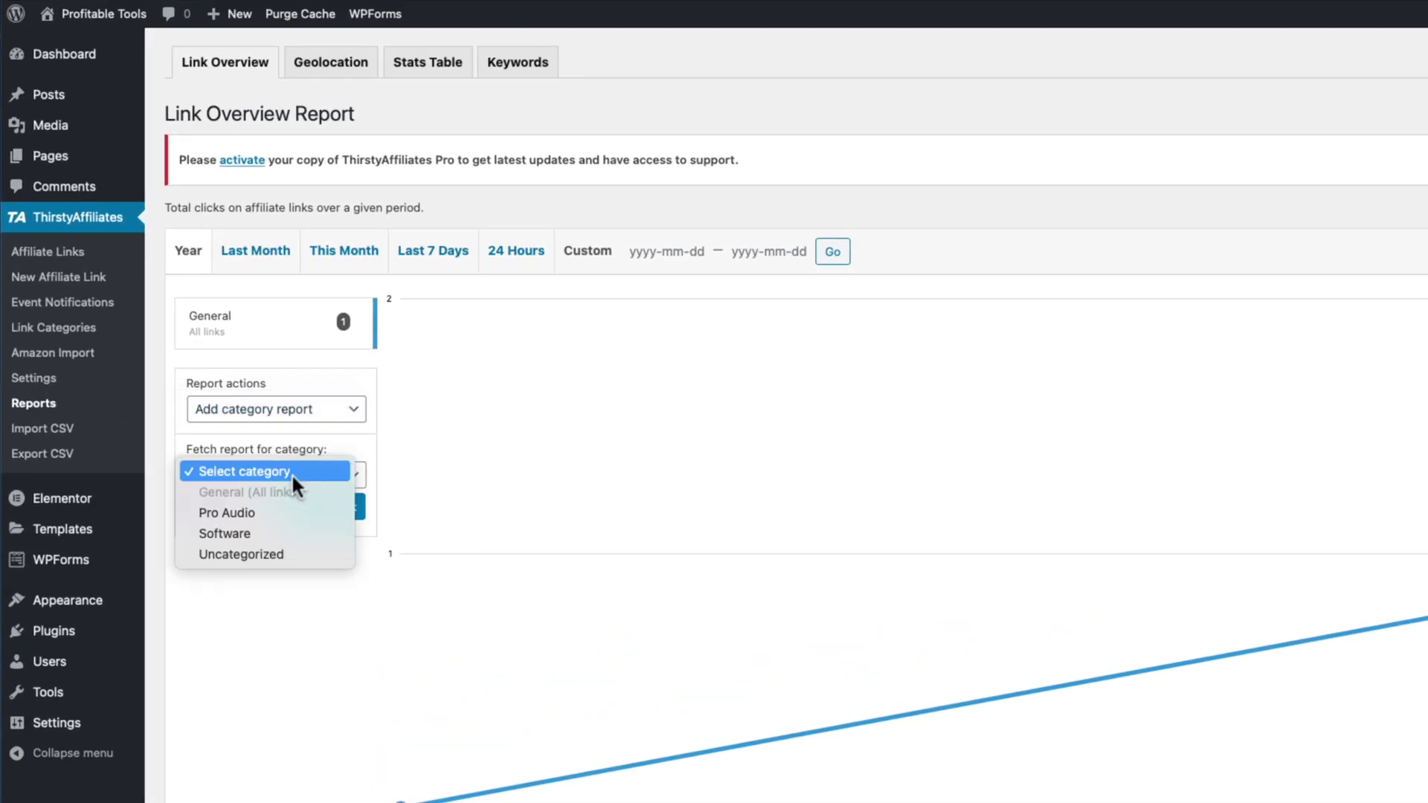
click(285, 534)
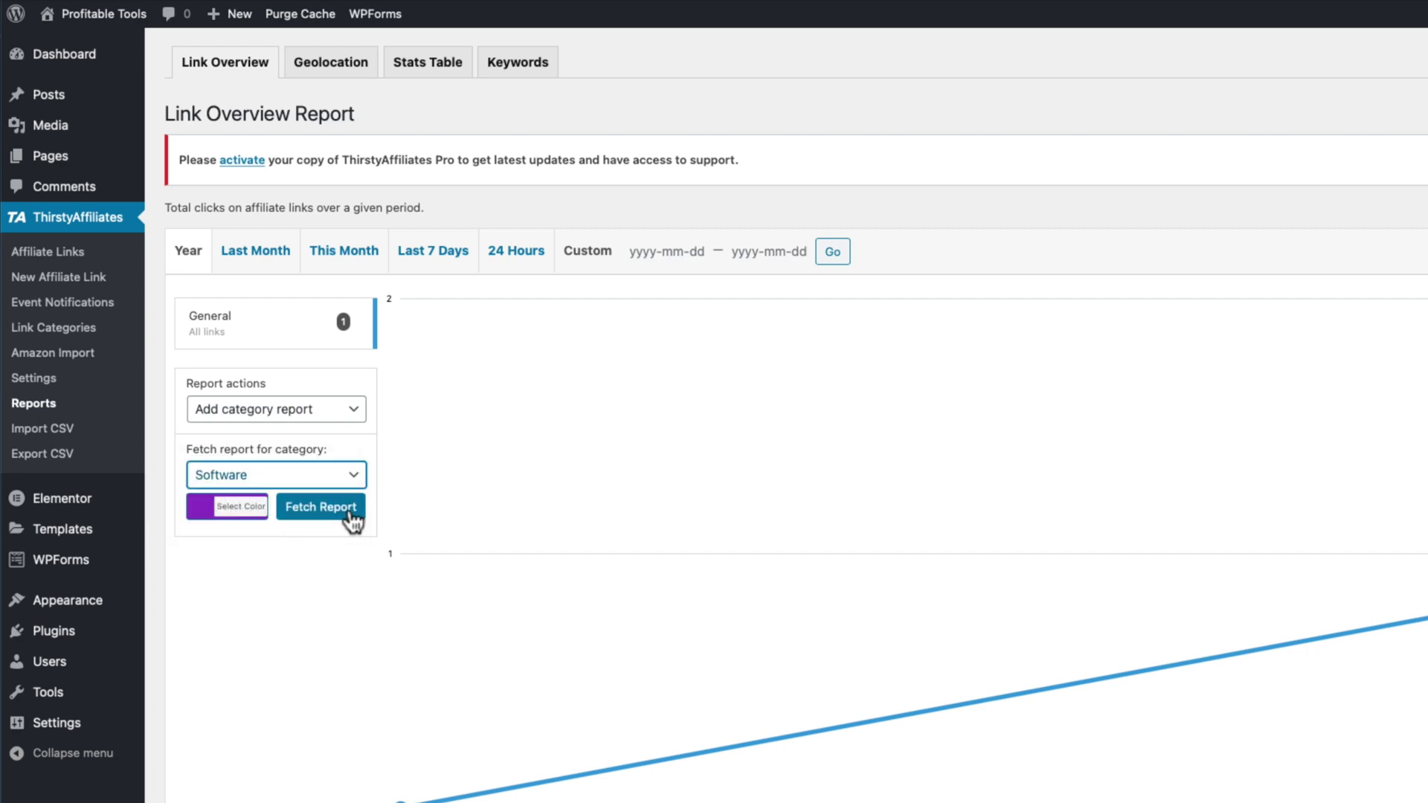
click(327, 510)
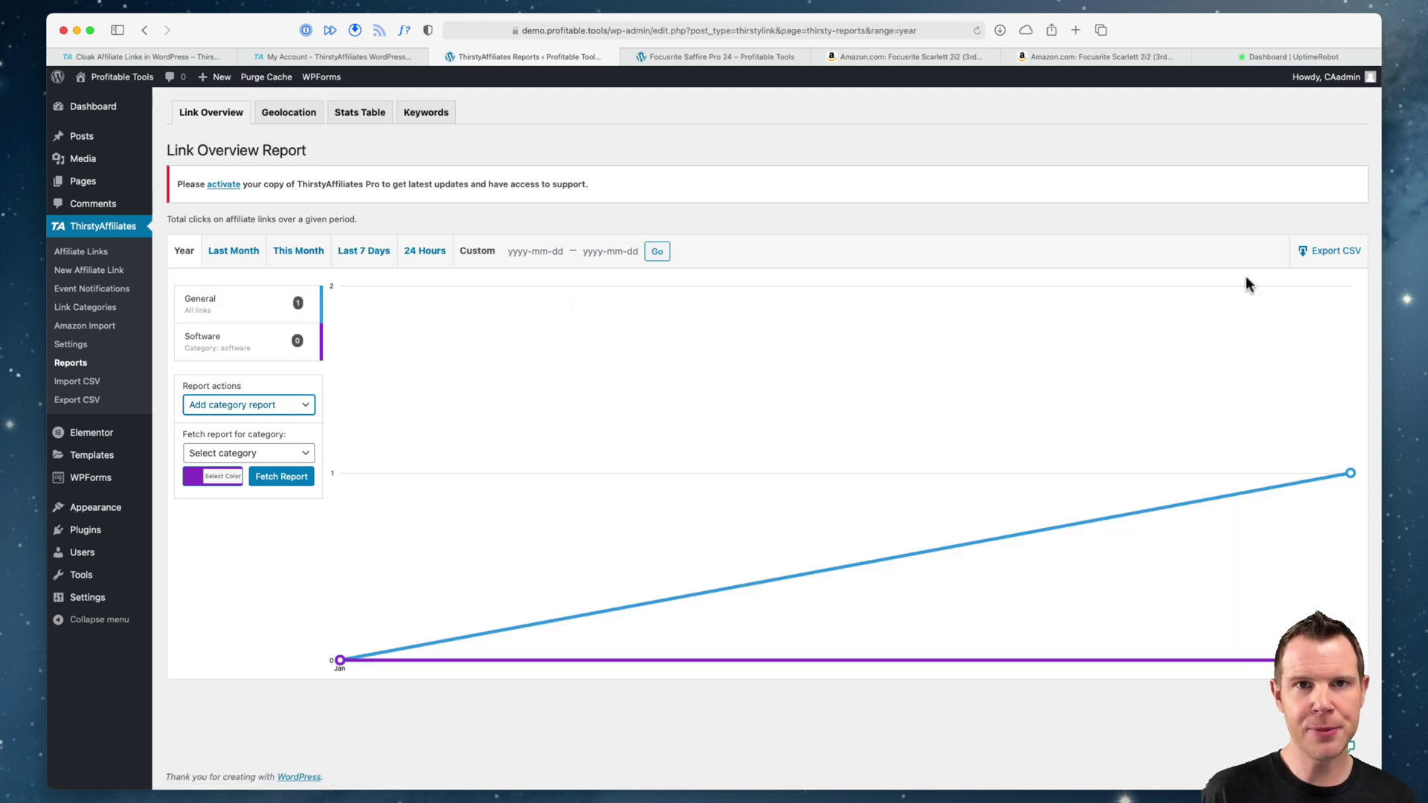
Switch to the UptimeRobot dashboard to examine the monitor's uptime, response time and latest events
click(1275, 57)
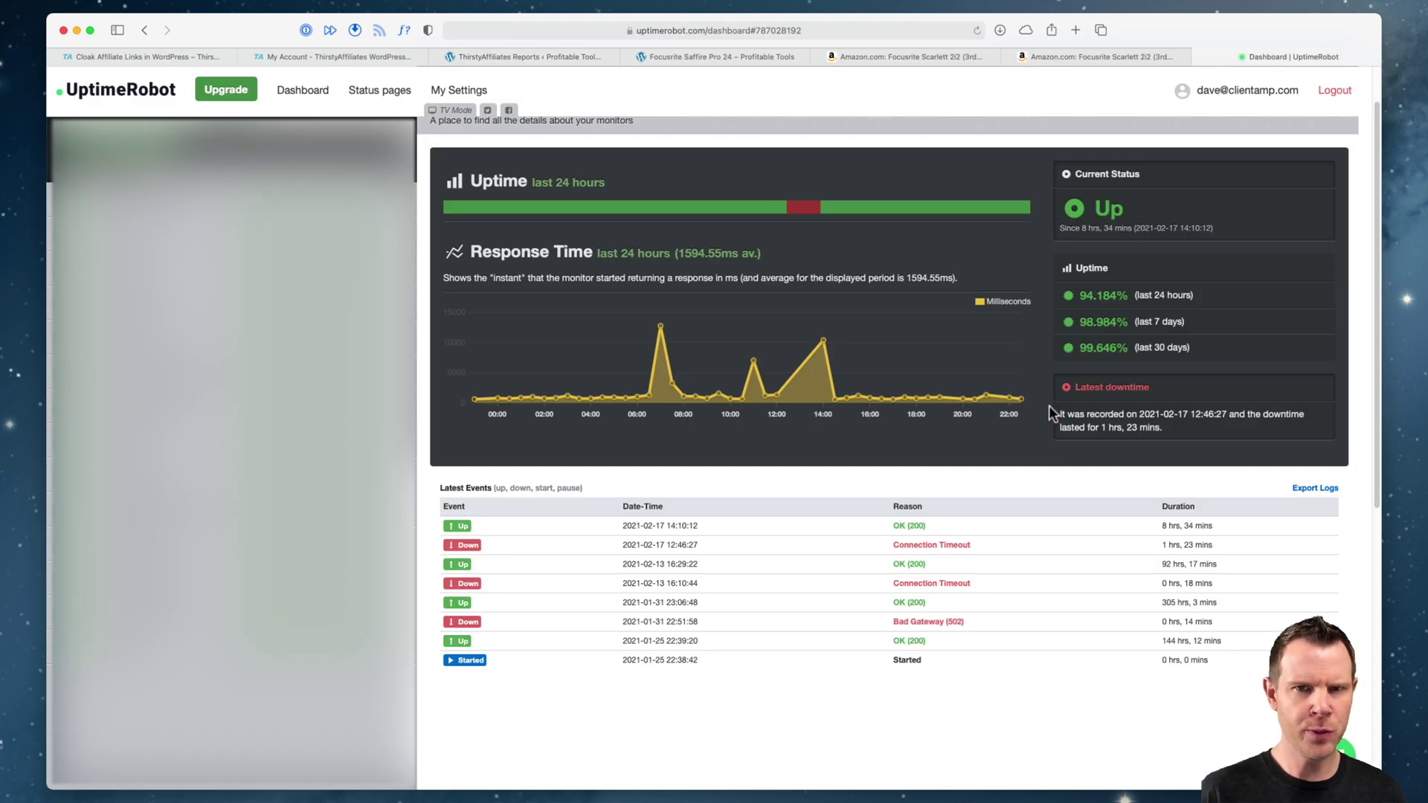